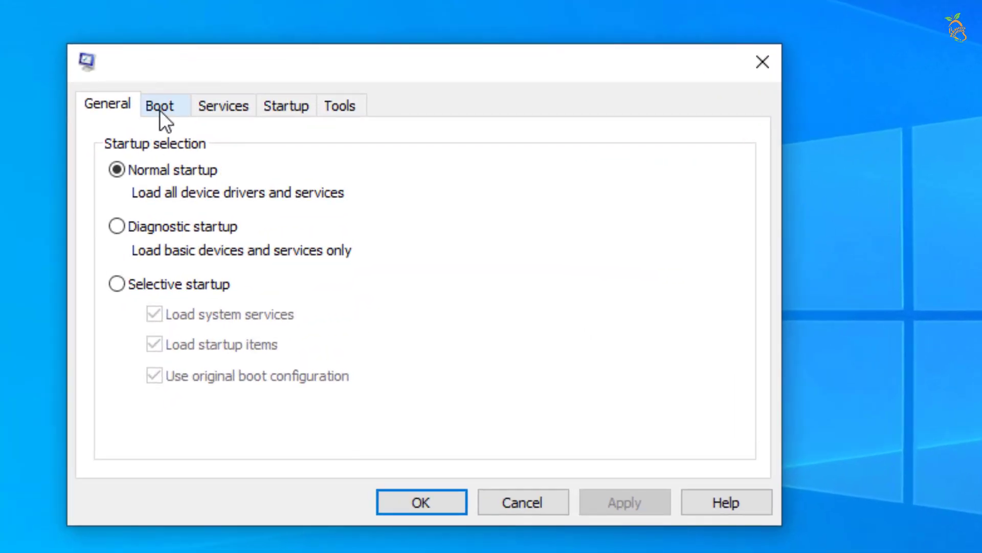
- Enable Safe boot with the Minimal option for Windows 10 and confirm the boot configuration
{"action": "left_click", "coordinate": [160, 109]}
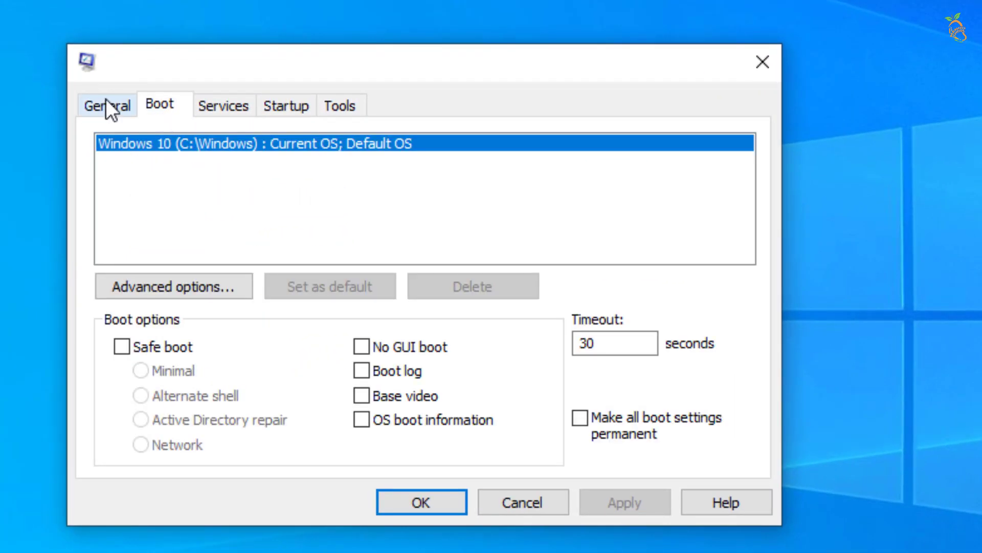
{"action": "left_click", "coordinate": [153, 347]}
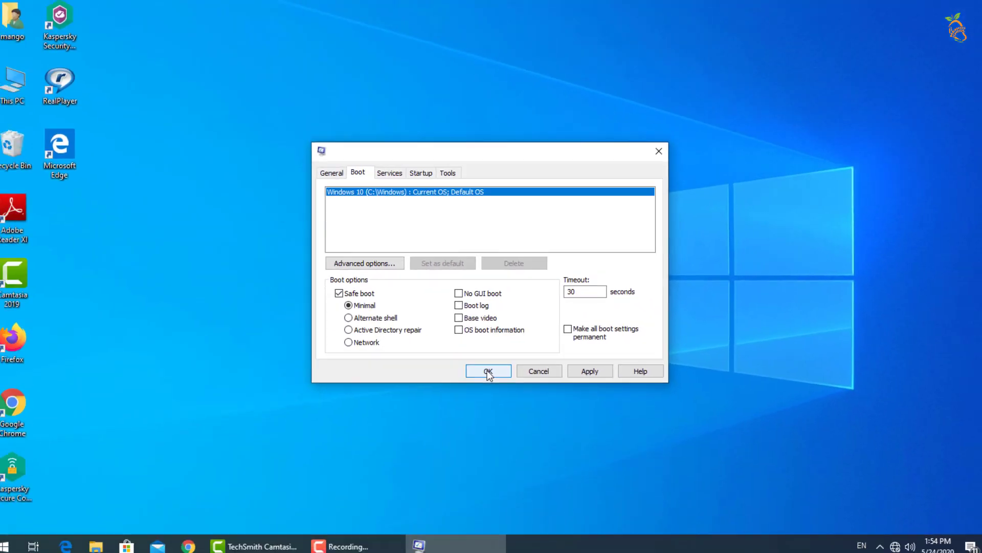
{"action": "left_click", "coordinate": [488, 372]}
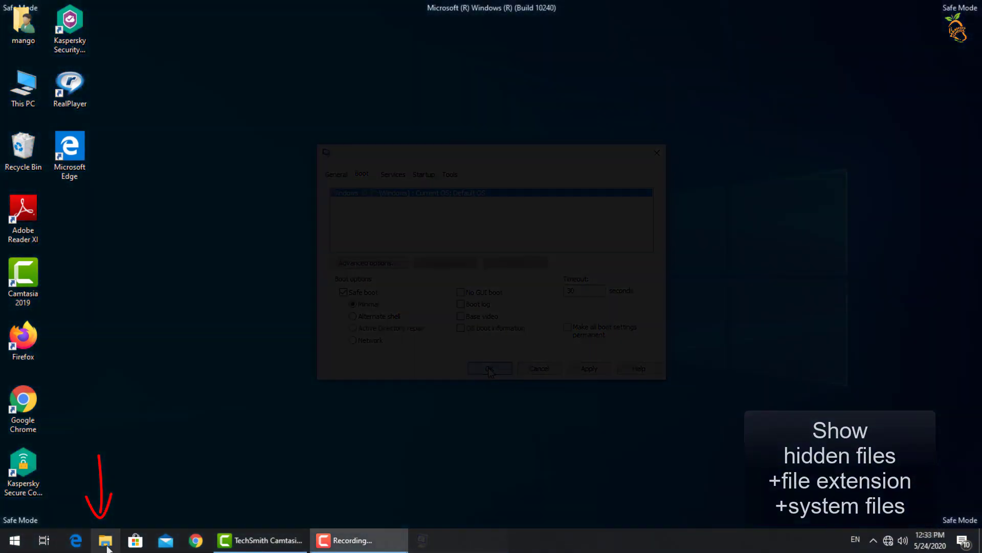
- Open the Desktop folder in File Explorer and bring up the advanced view settings in its Folder Options
{"action": "left_click", "coordinate": [106, 541]}
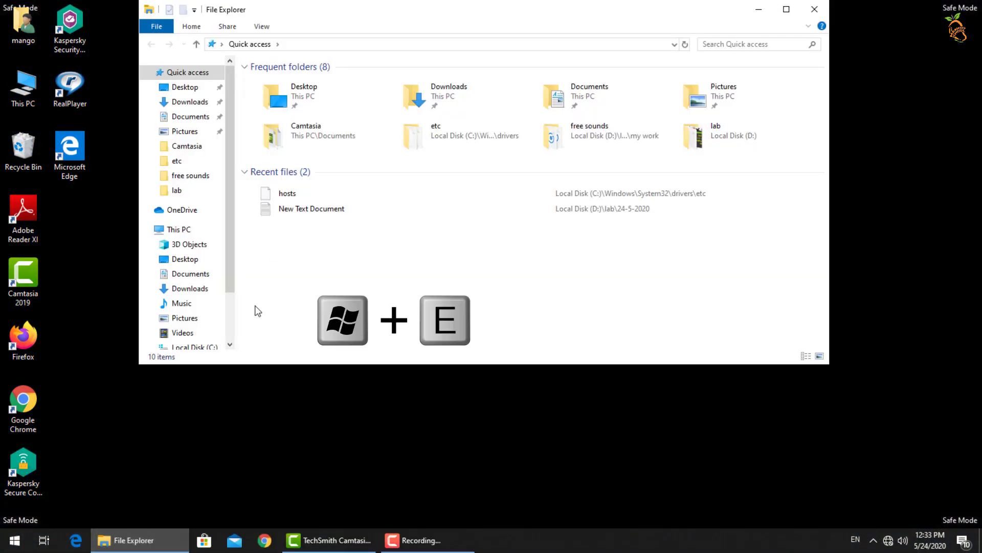
{"action": "left_click", "coordinate": [185, 88]}
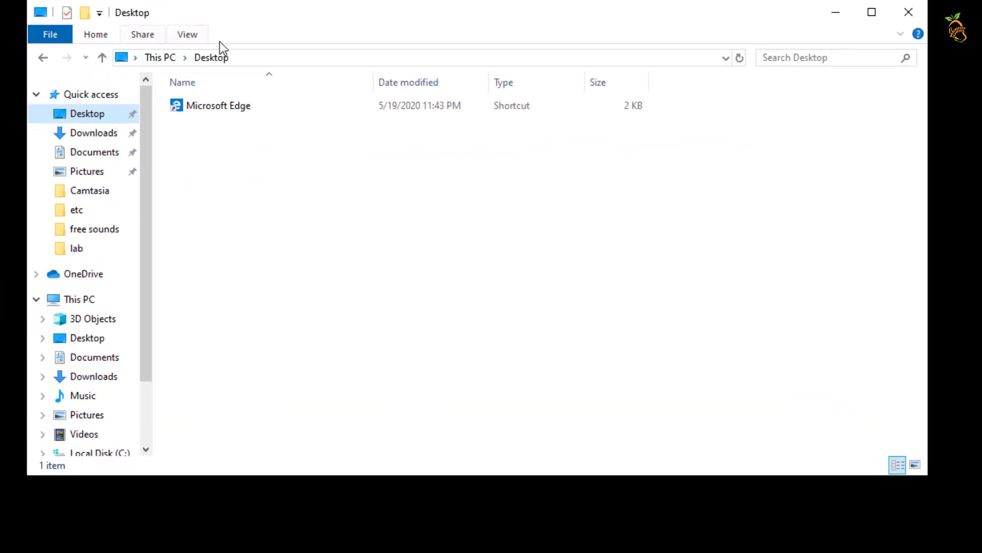
{"action": "left_click", "coordinate": [191, 36]}
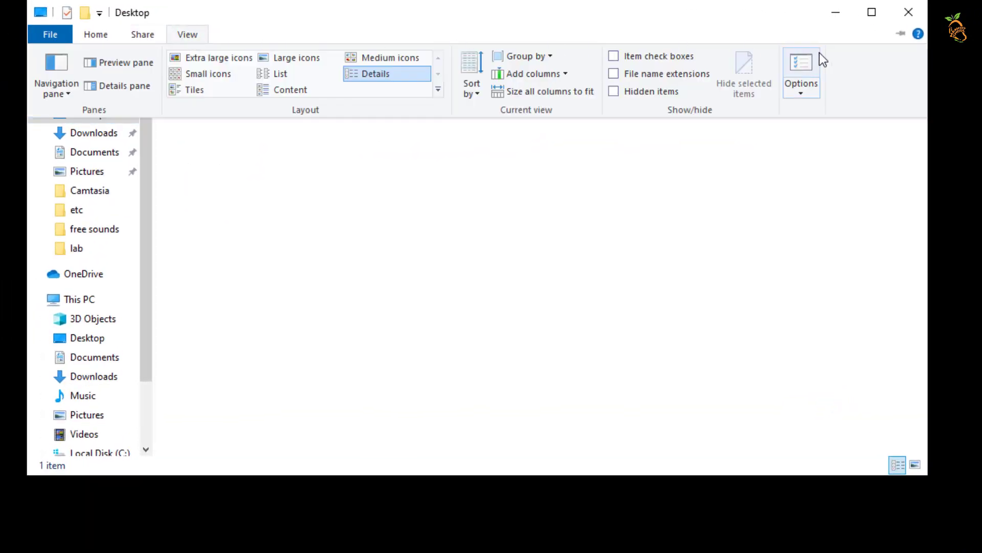
{"action": "left_click", "coordinate": [792, 86]}
{"action": "left_click", "coordinate": [845, 115]}
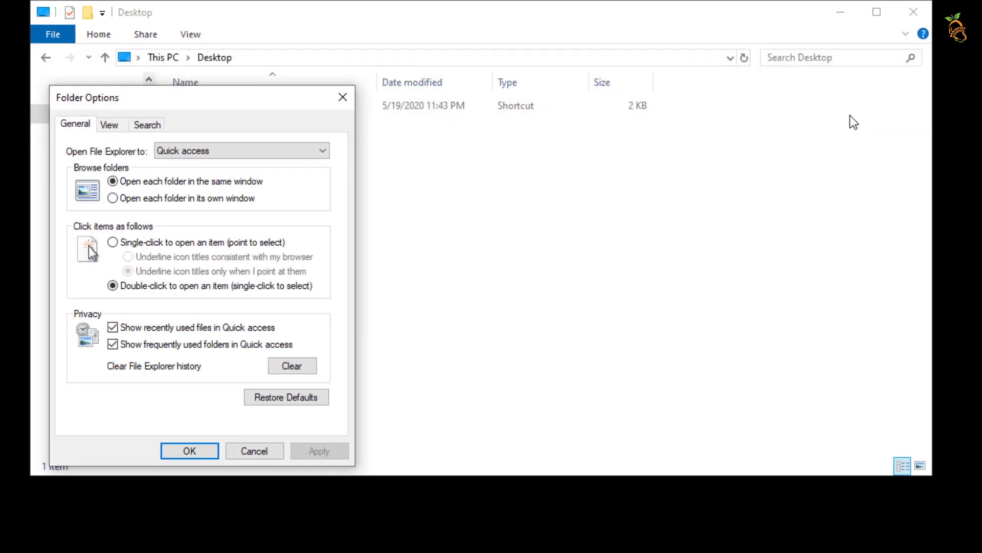
{"action": "left_click", "coordinate": [114, 125]}
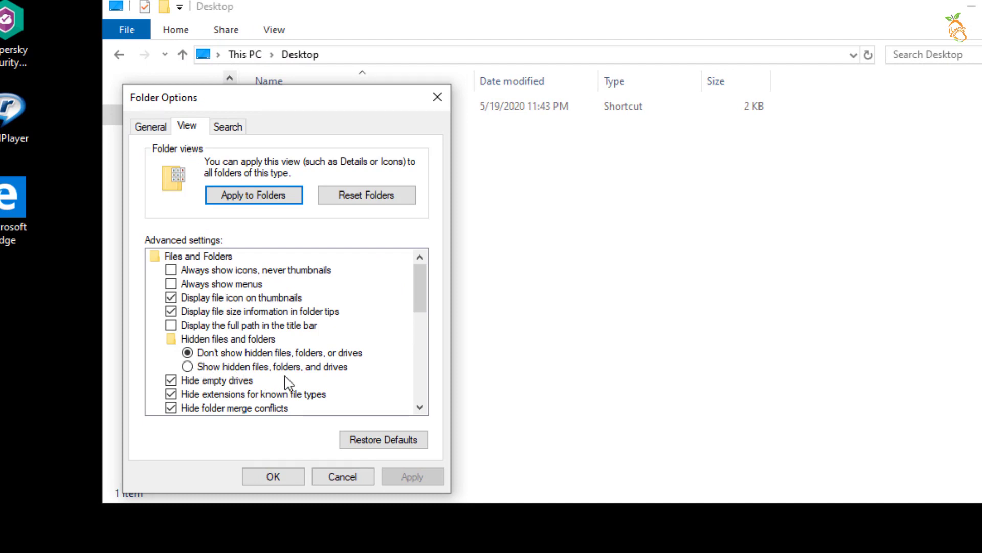
- Set Folder Options to show hidden files, known file extensions and protected operating system files, then close the folder window
{"action": "left_click", "coordinate": [252, 367]}
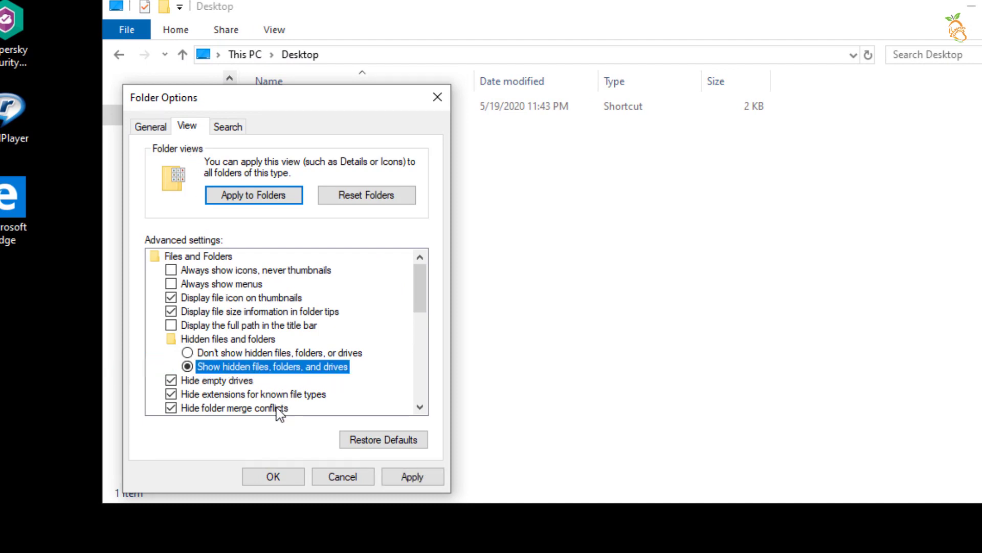
{"action": "left_click", "coordinate": [200, 398]}
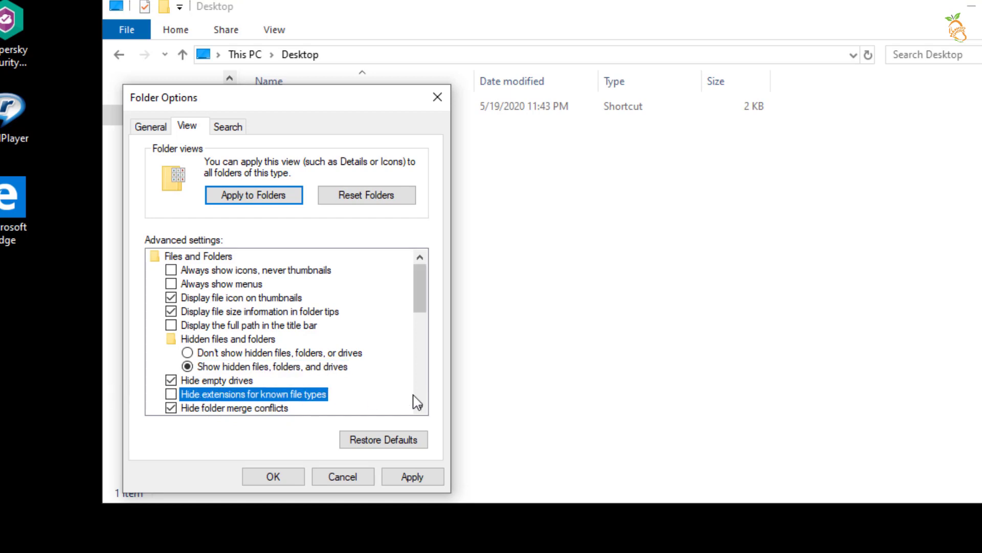
{"action": "left_click_drag", "start_coordinate": [419, 295], "coordinate": [419, 303]}
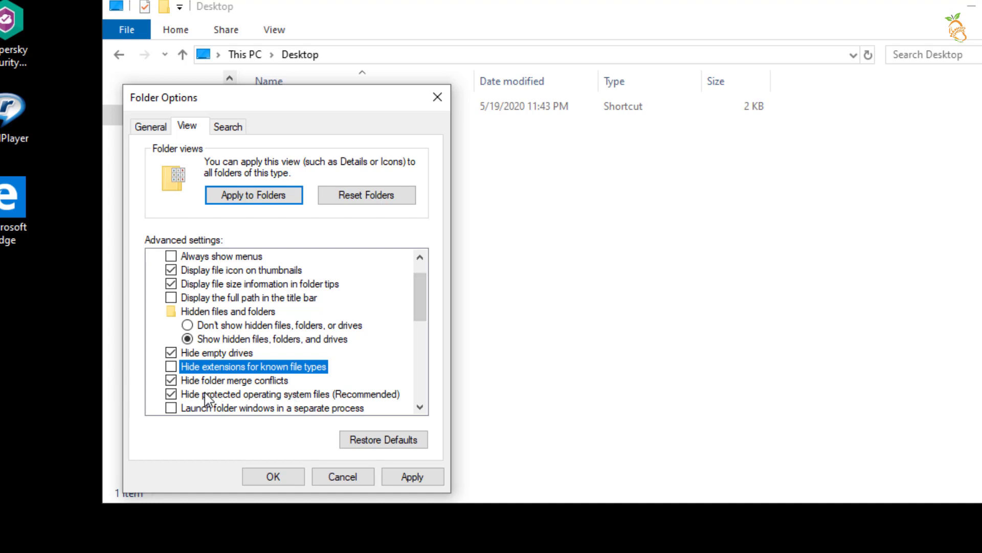
{"action": "left_click", "coordinate": [173, 394]}
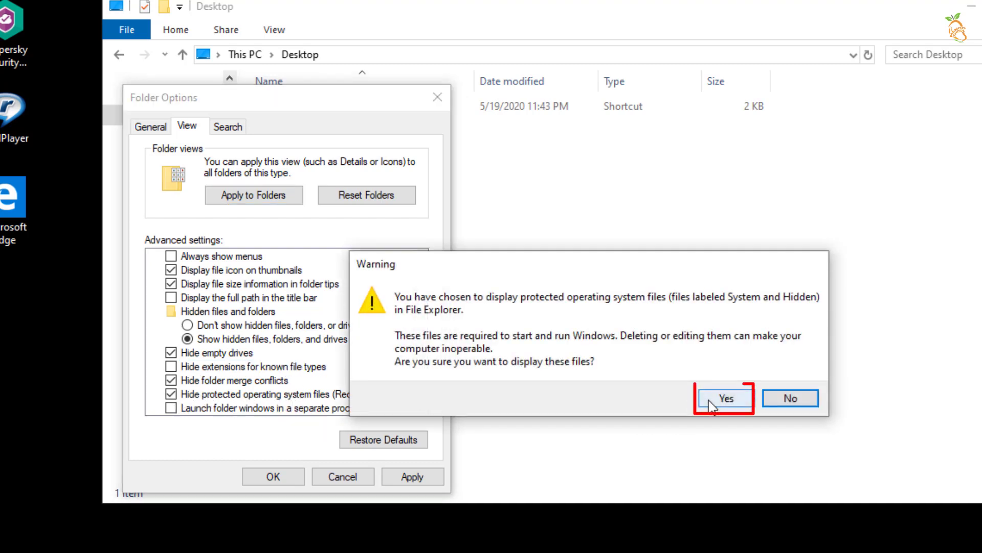
{"action": "left_click", "coordinate": [726, 399]}
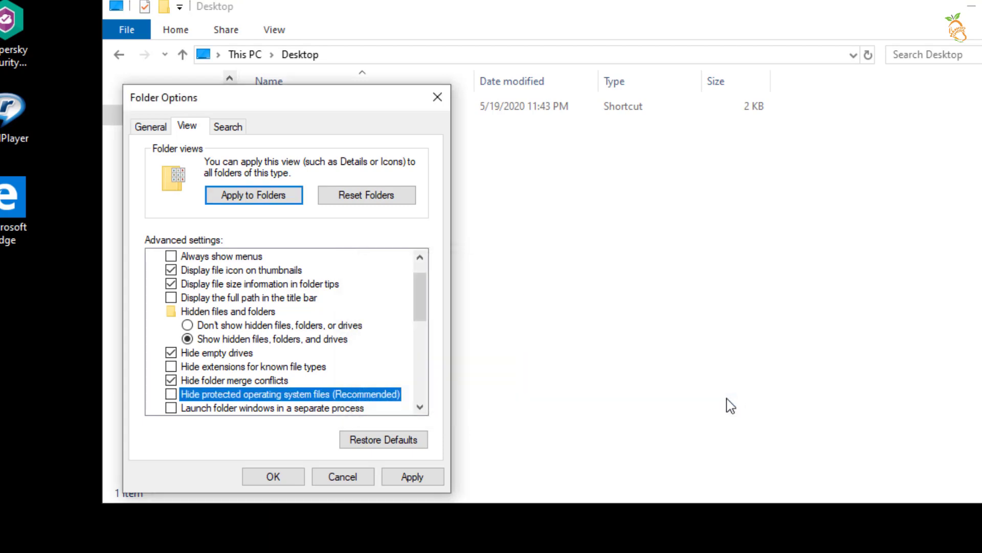
{"action": "left_click", "coordinate": [271, 478]}
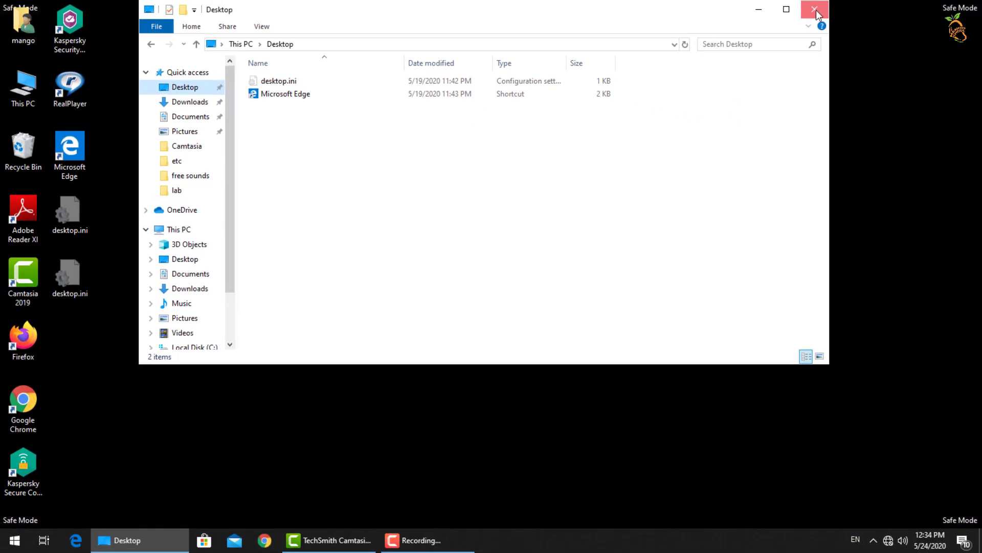
{"action": "left_click", "coordinate": [816, 10]}
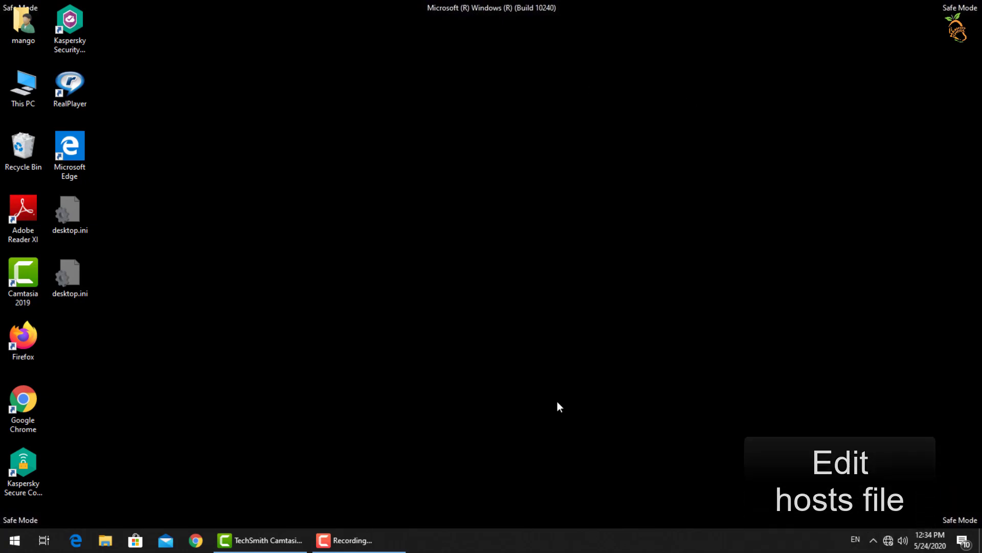
- Open the folder C:\Windows\System32\drivers\etc in a new File Explorer window
{"action": "key", "text": "super+e"}
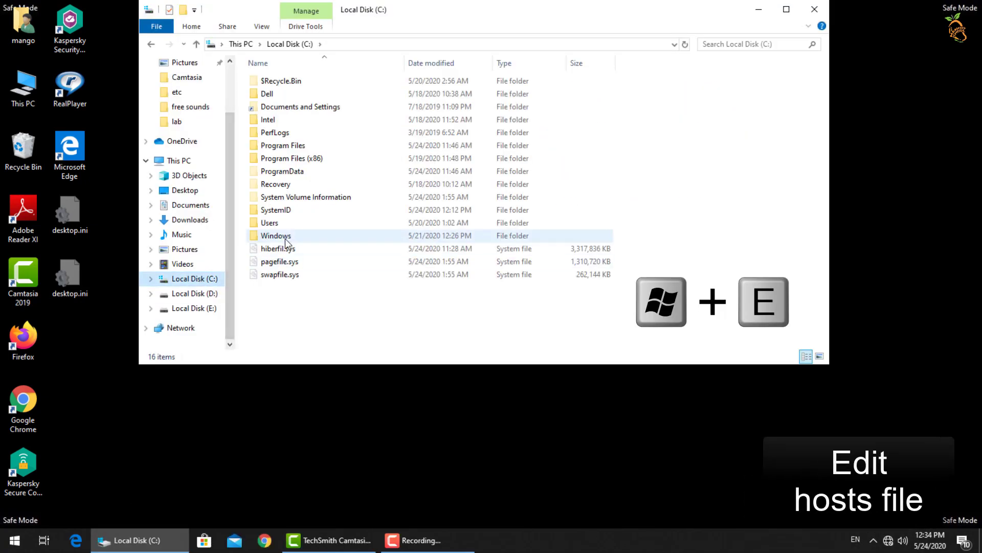
{"action": "double_click", "coordinate": [285, 227]}
{"action": "scroll", "coordinate": [286, 230], "scroll_direction": "down", "scroll_amount": 2}
{"action": "scroll", "coordinate": [284, 231], "scroll_direction": "down", "scroll_amount": 15}
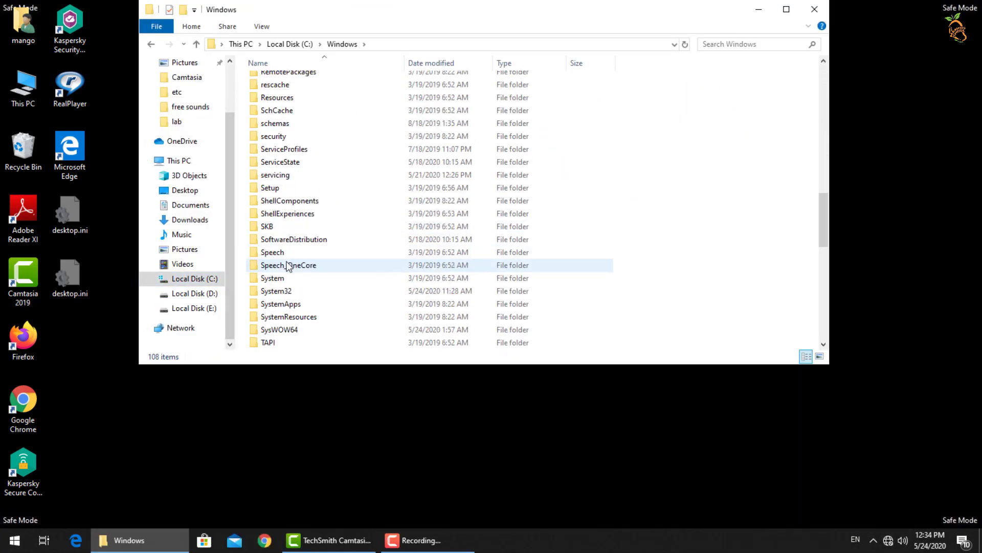
{"action": "double_click", "coordinate": [284, 251]}
{"action": "scroll", "coordinate": [284, 251], "scroll_direction": "down", "scroll_amount": 3}
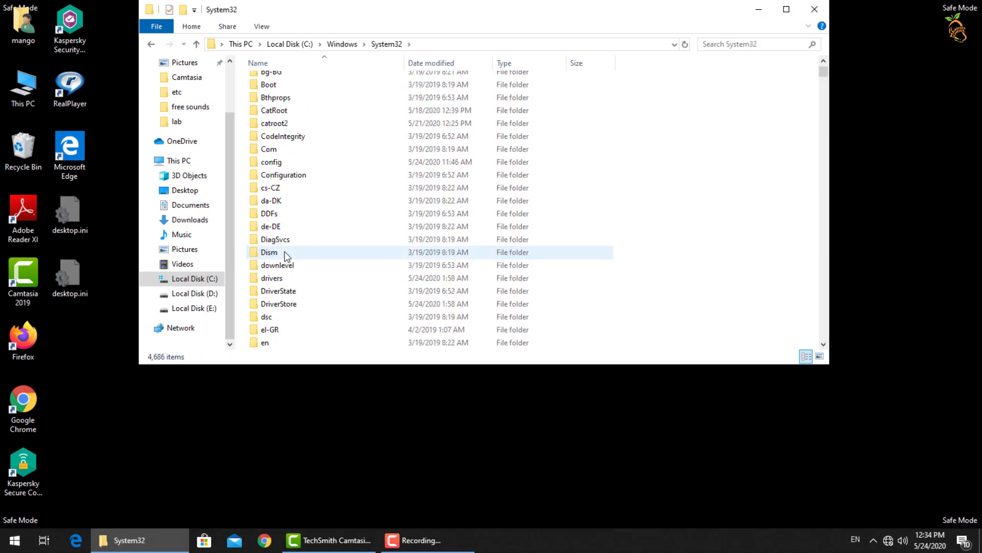
{"action": "double_click", "coordinate": [285, 281]}
{"action": "double_click", "coordinate": [269, 119]}
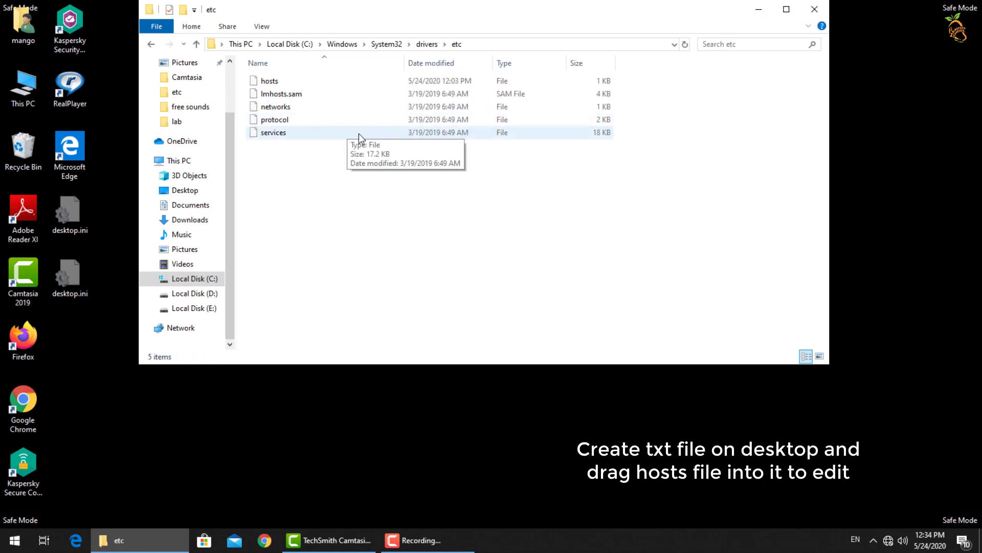
- Create a new text document on the desktop beside the etc folder window and open it in Notepad
{"action": "left_click", "coordinate": [280, 81]}
{"action": "left_click_drag", "start_coordinate": [588, 10], "coordinate": [791, 20]}
{"action": "right_click", "coordinate": [249, 266]}
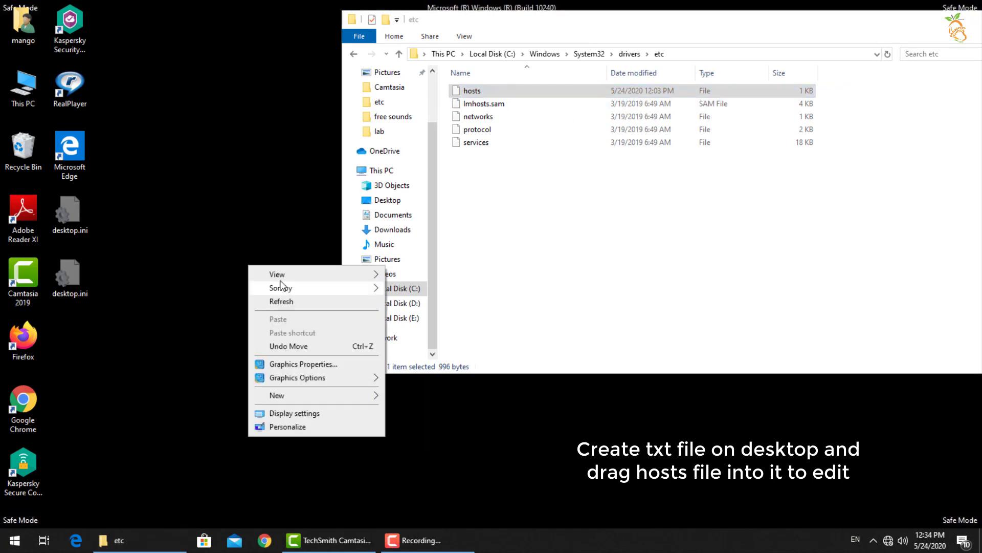
{"action": "mouse_move", "coordinate": [287, 395]}
{"action": "left_click", "coordinate": [417, 366]}
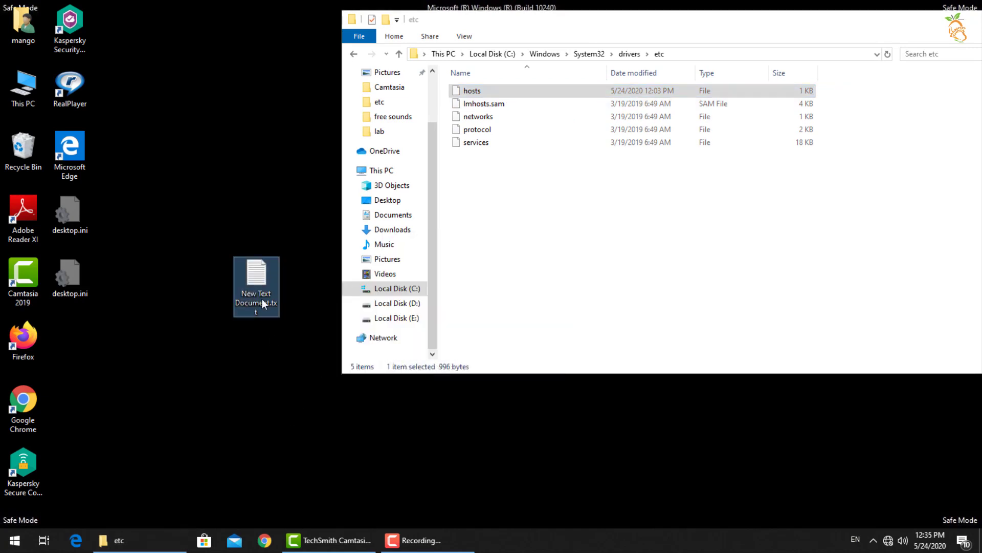
{"action": "double_click", "coordinate": [262, 287]}
- Load the hosts file from the etc folder into the Notepad window and widen the window
{"action": "left_click_drag", "start_coordinate": [389, 30], "coordinate": [237, 49]}
{"action": "left_click_drag", "start_coordinate": [472, 91], "coordinate": [342, 148]}
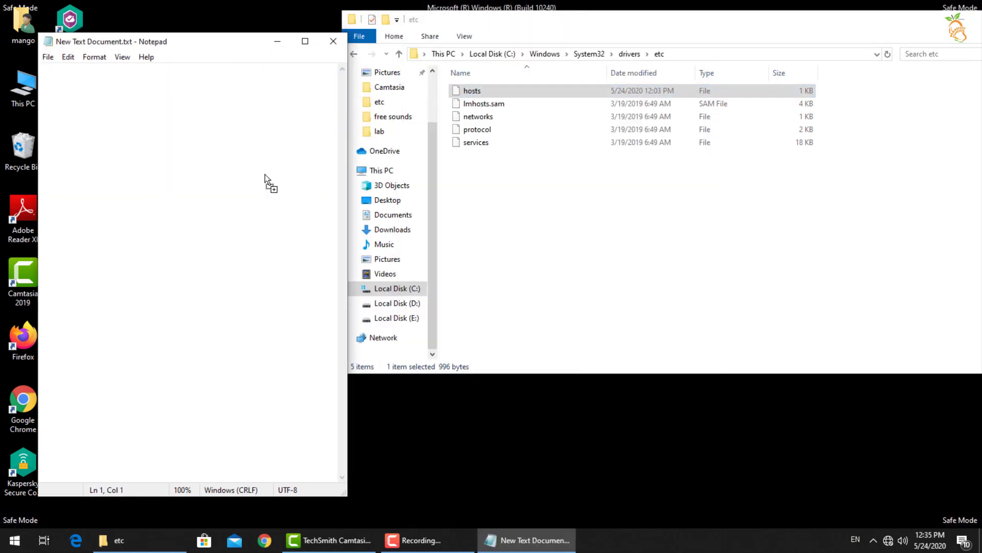
{"action": "left_click_drag", "start_coordinate": [265, 179], "coordinate": [266, 182]}
{"action": "left_click_drag", "start_coordinate": [348, 225], "coordinate": [603, 225]}
{"action": "mouse_move", "coordinate": [40, 312]}
{"action": "left_mouse_down"}
{"action": "mouse_move", "coordinate": [162, 322]}
{"action": "mouse_move", "coordinate": [228, 367]}
{"action": "left_mouse_up"}
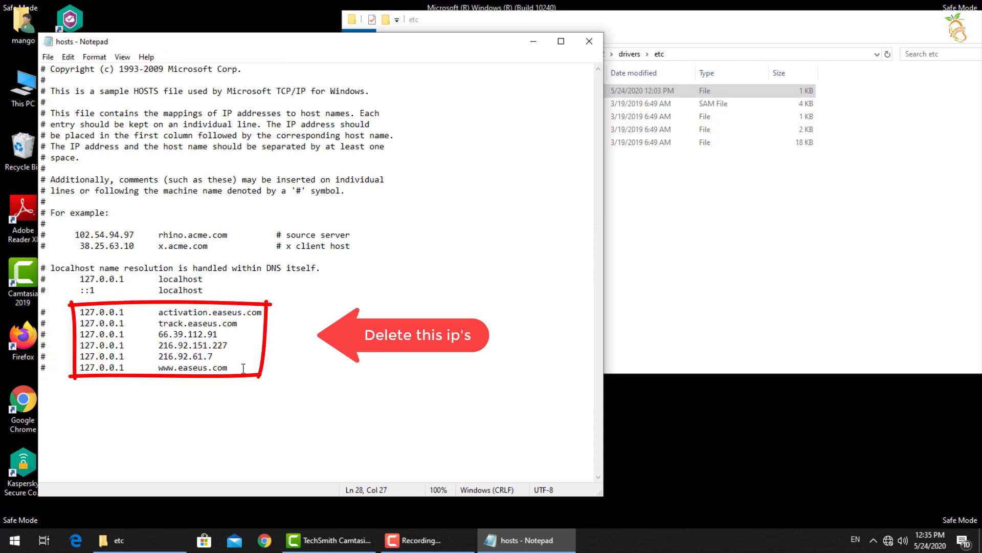
{"action": "key", "text": "Delete"}
{"action": "left_click", "coordinate": [589, 41]}
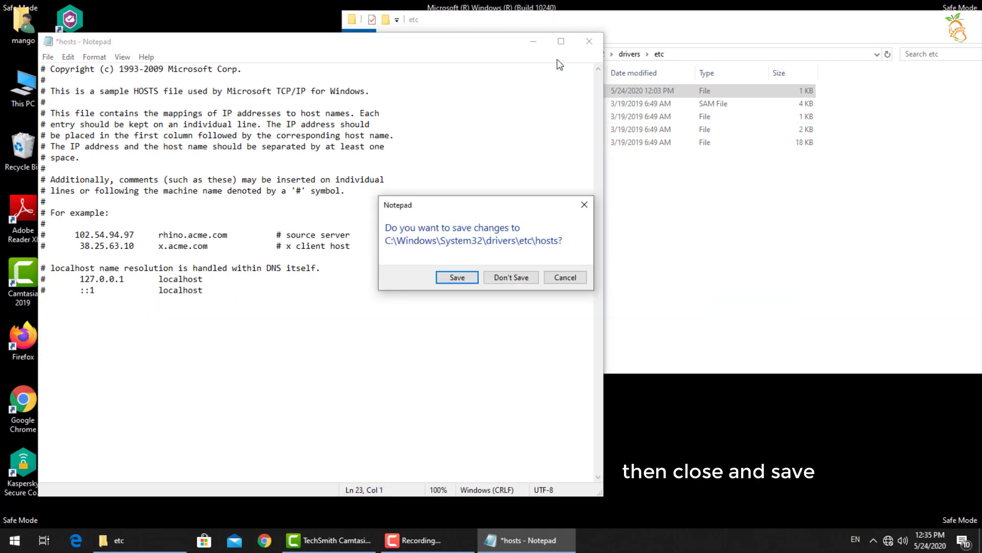
{"action": "left_click", "coordinate": [456, 276]}
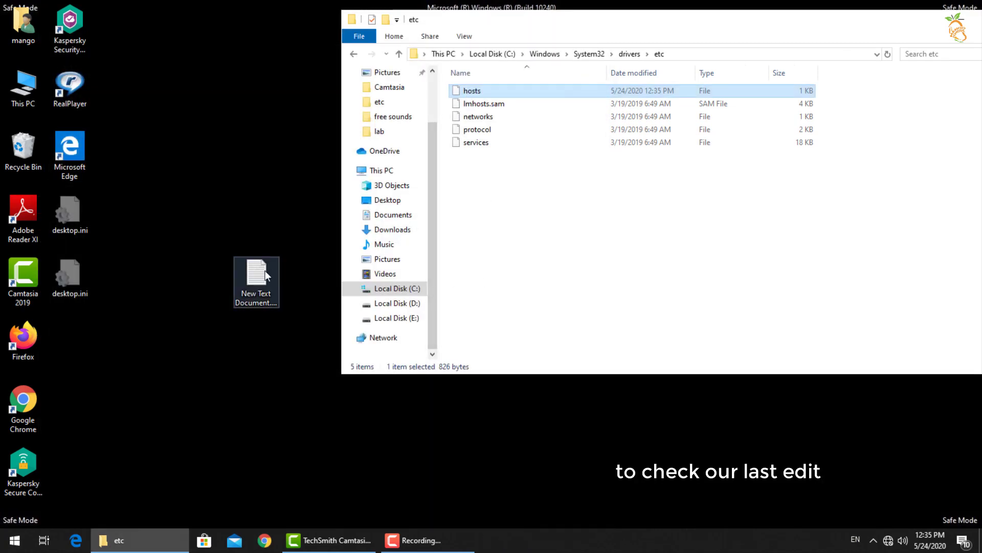
- Reopen the hosts file in Notepad to check the remaining entries, then close it
{"action": "right_click", "coordinate": [469, 92]}
{"action": "left_click", "coordinate": [511, 99]}
{"action": "double_click", "coordinate": [423, 313]}
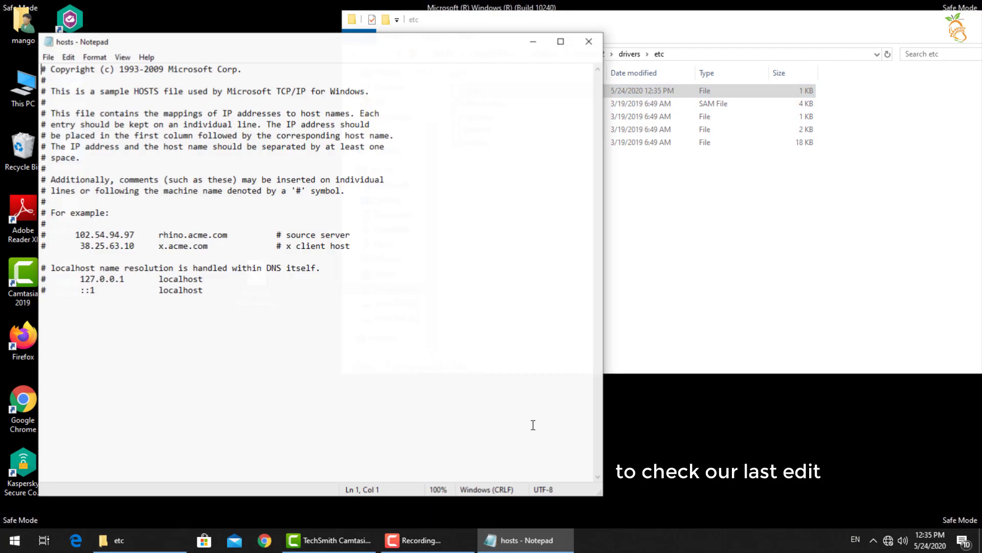
{"action": "left_click", "coordinate": [589, 41]}
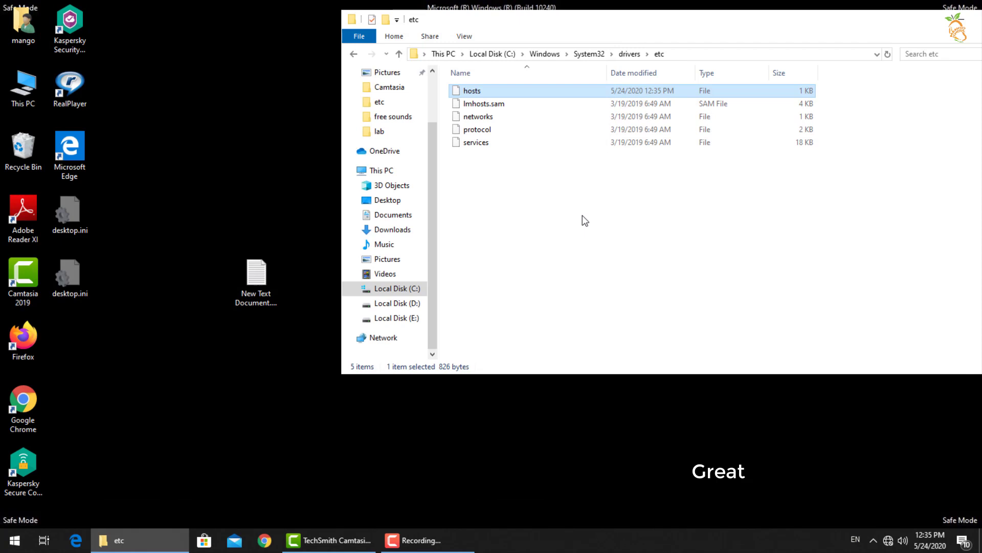
- Close the etc folder window and delete the new text document from the desktop
{"action": "key", "text": "alt+F4"}
{"action": "key", "text": "Delete"}
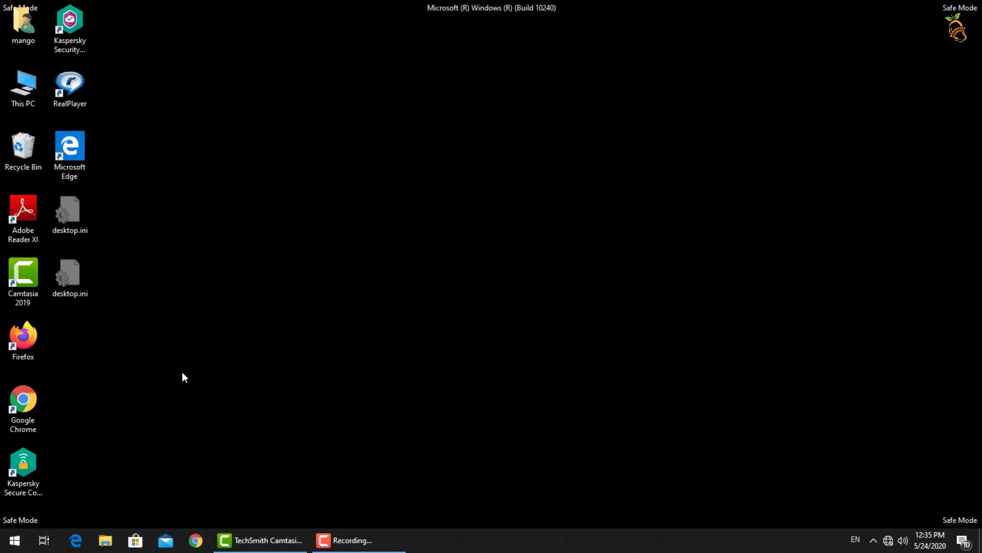
- Open the folder C:\ProgramData\Microsoft\Windows in a new File Explorer window
{"action": "key", "text": "super+e"}
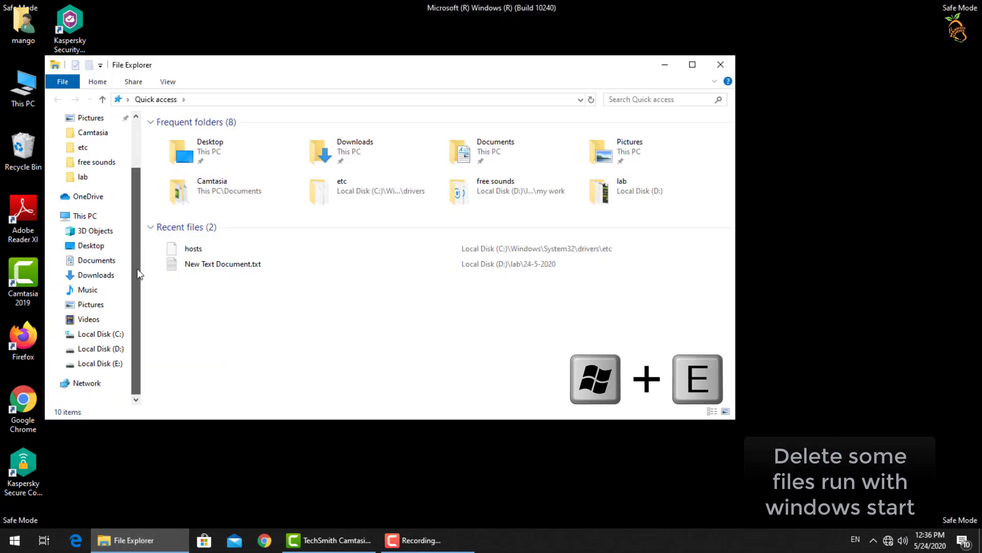
{"action": "left_click", "coordinate": [101, 334]}
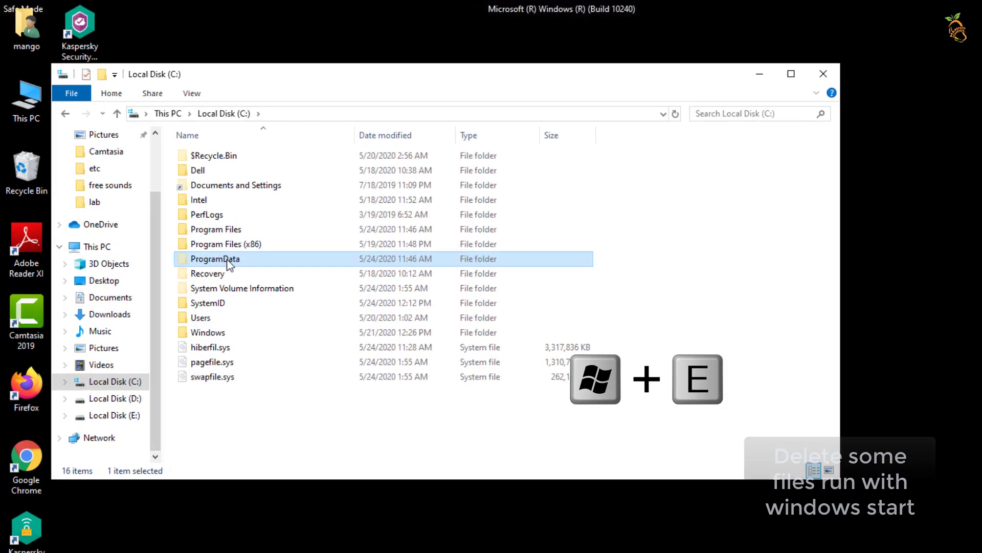
{"action": "double_click", "coordinate": [194, 236]}
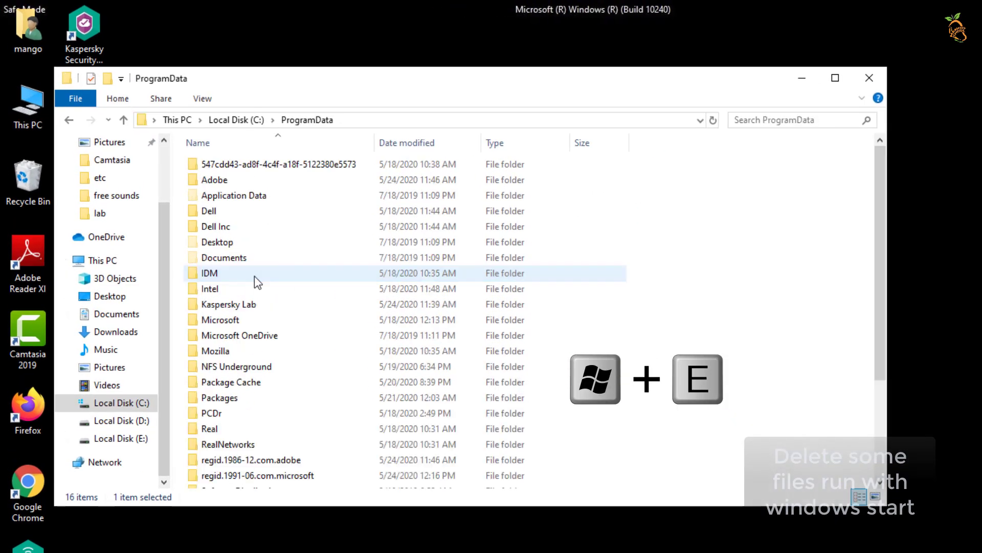
{"action": "scroll", "coordinate": [251, 311], "scroll_direction": "down", "scroll_amount": 3}
{"action": "left_click", "coordinate": [231, 185]}
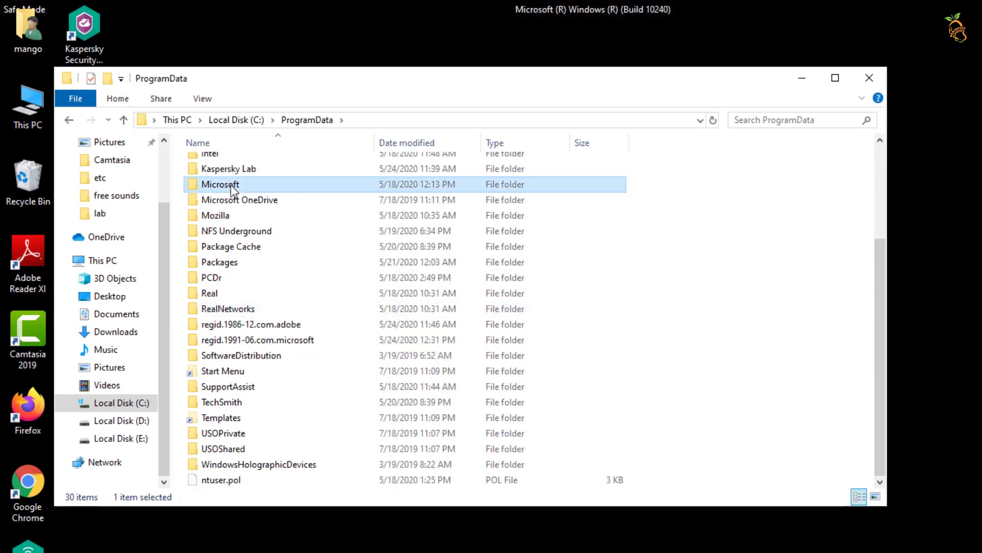
{"action": "double_click", "coordinate": [232, 185]}
{"action": "scroll", "coordinate": [240, 319], "scroll_direction": "down", "scroll_amount": 4}
{"action": "double_click", "coordinate": [220, 385]}
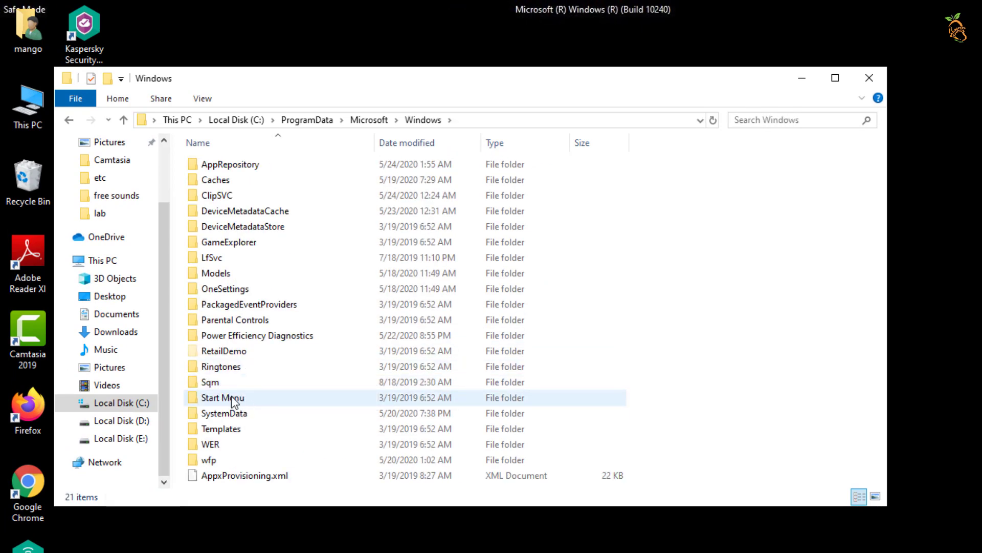
- Delete everything except desktop.ini from the Start Menu\Programs\Startup folder
{"action": "double_click", "coordinate": [233, 398]}
{"action": "double_click", "coordinate": [239, 166]}
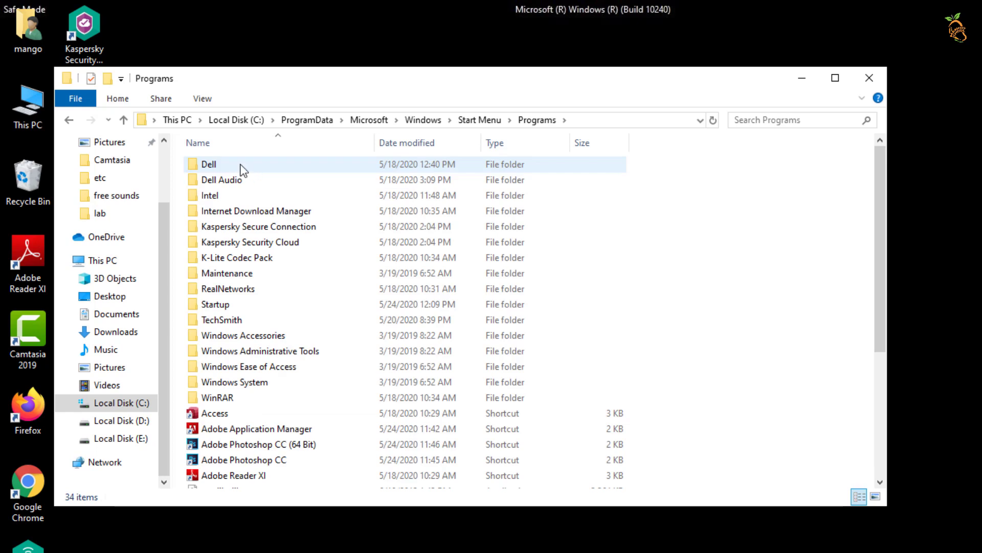
{"action": "double_click", "coordinate": [226, 305]}
{"action": "left_click_drag", "start_coordinate": [225, 211], "coordinate": [206, 176]}
{"action": "key", "text": "Delete"}
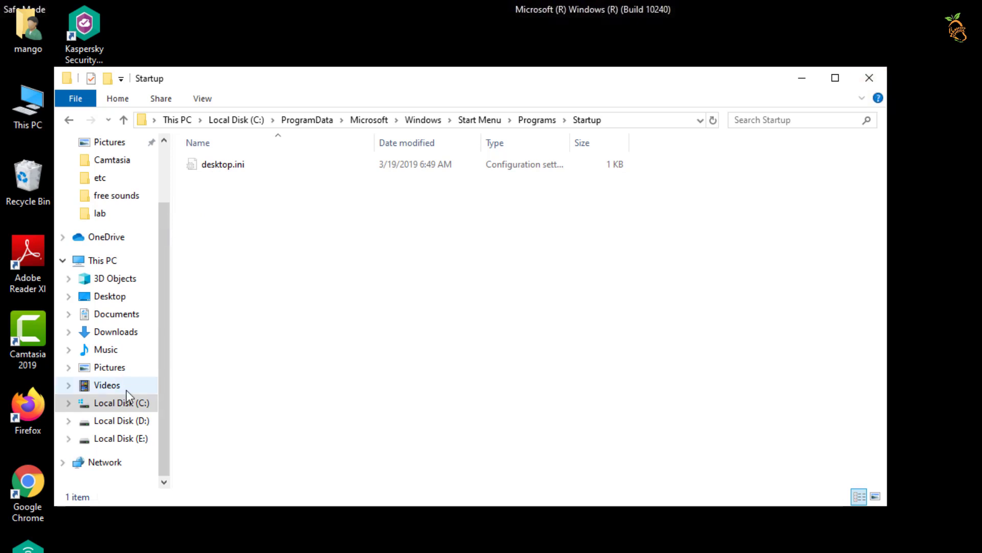
- Open the current user's Startup folder under AppData\Roaming\Microsoft\Windows\Start Menu\Programs on drive C
{"action": "left_click", "coordinate": [130, 404]}
{"action": "double_click", "coordinate": [219, 334]}
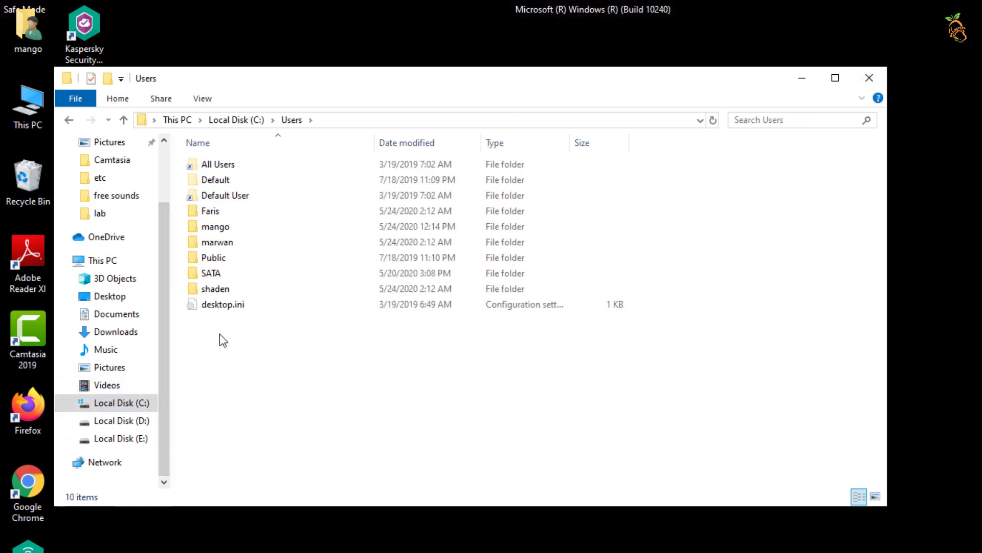
{"action": "double_click", "coordinate": [216, 227]}
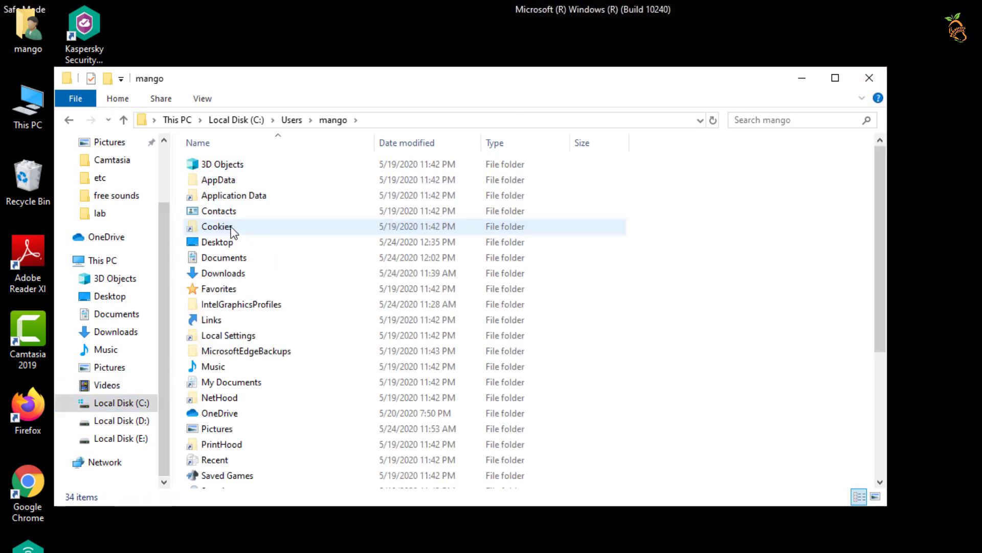
{"action": "double_click", "coordinate": [225, 181]}
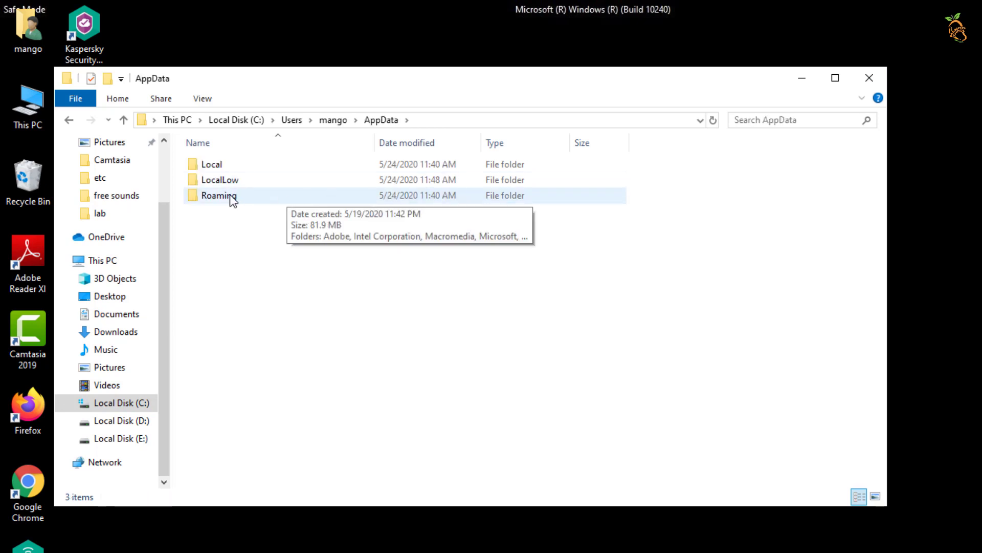
{"action": "double_click", "coordinate": [233, 197]}
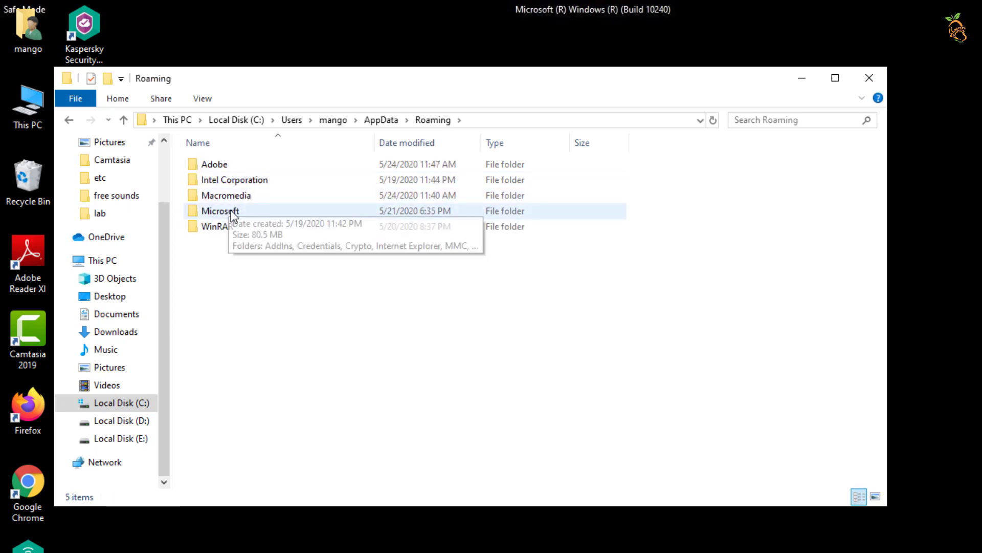
{"action": "double_click", "coordinate": [234, 210]}
{"action": "double_click", "coordinate": [219, 397]}
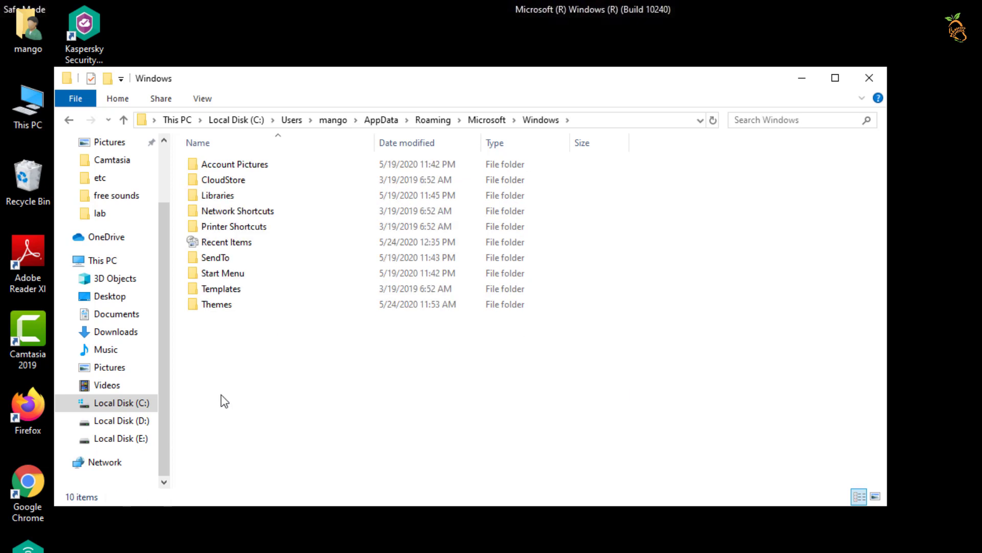
{"action": "double_click", "coordinate": [232, 274]}
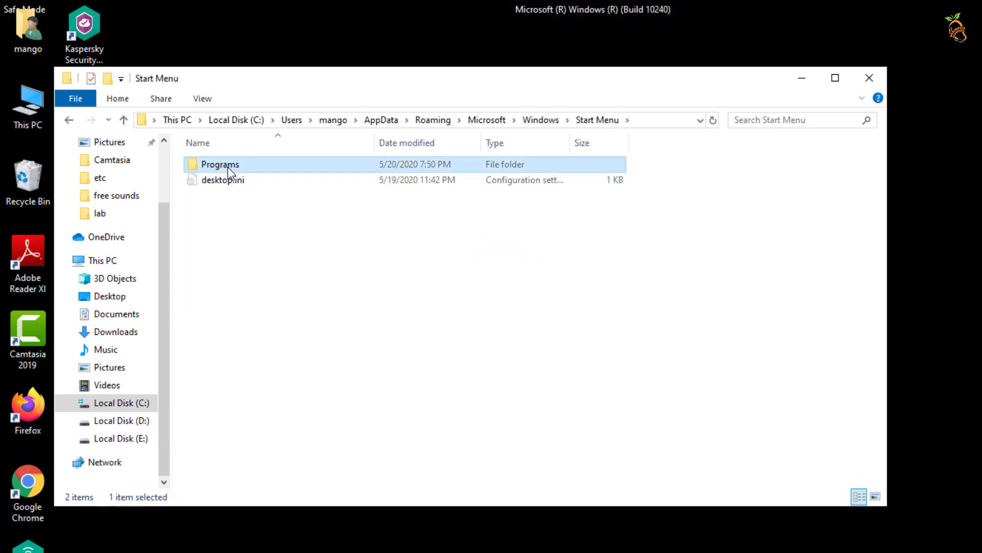
{"action": "double_click", "coordinate": [229, 167]}
{"action": "double_click", "coordinate": [228, 180]}
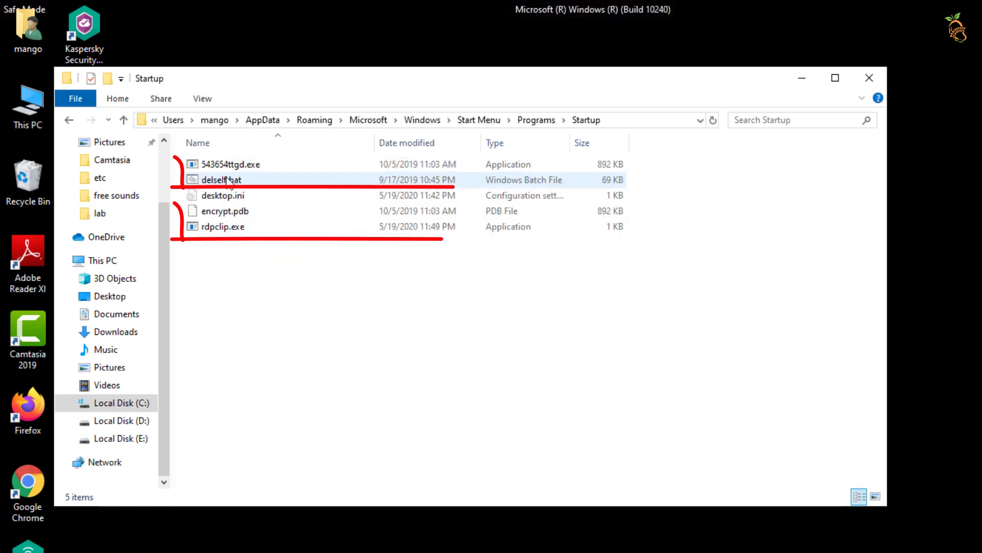
- Delete 543654ttgd.exe, delself.bat, encrypt.pdb and rdpclip.exe from the user's Startup folder, keeping desktop.ini
{"action": "left_click", "coordinate": [266, 167]}
{"action": "left_click", "coordinate": [220, 180]}
{"action": "left_click", "coordinate": [234, 214]}
{"action": "left_click", "coordinate": [231, 228]}
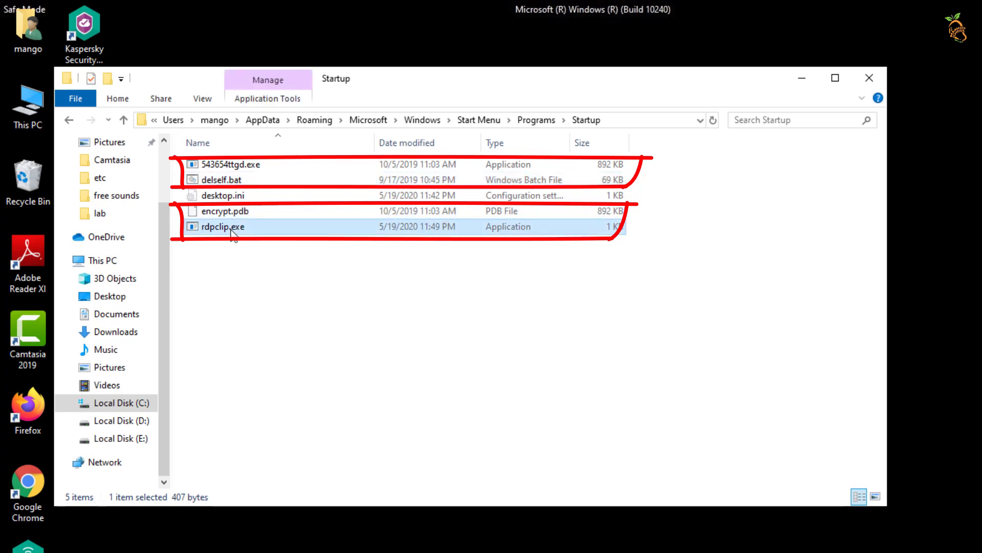
{"action": "left_click_drag", "start_coordinate": [242, 262], "coordinate": [214, 214]}
{"action": "left_click", "coordinate": [220, 179], "text": "ctrl"}
{"action": "left_click", "coordinate": [225, 165], "text": "ctrl"}
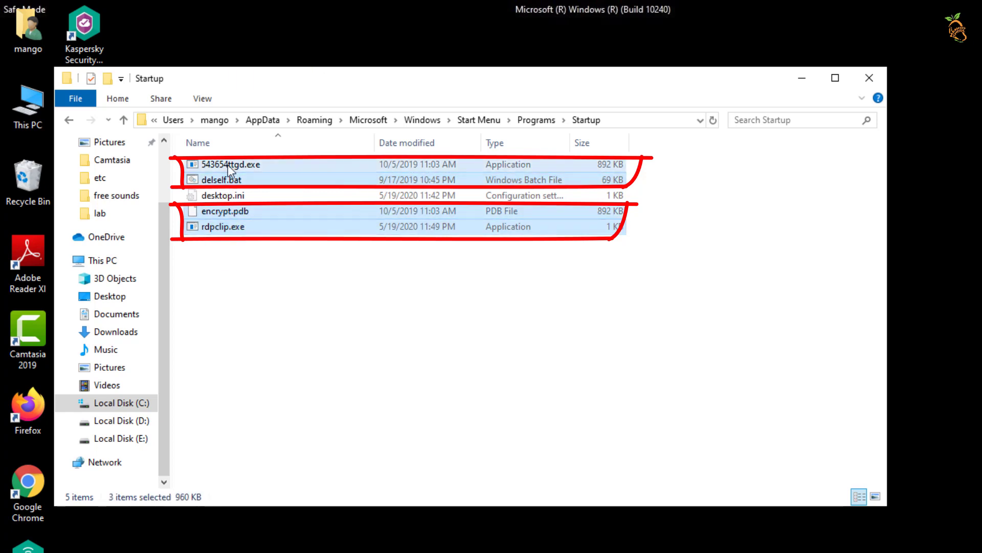
{"action": "right_click", "coordinate": [256, 228]}
{"action": "left_click", "coordinate": [293, 479]}
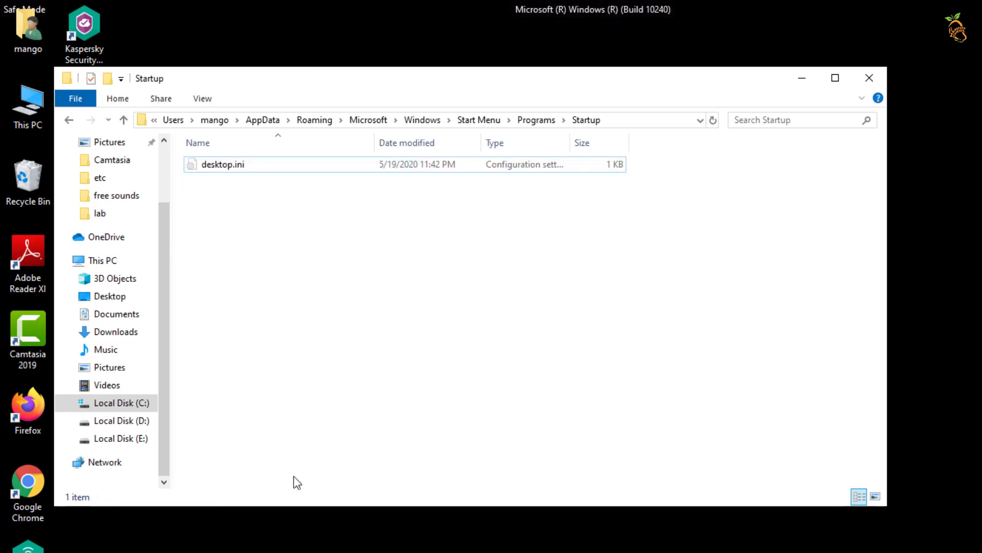
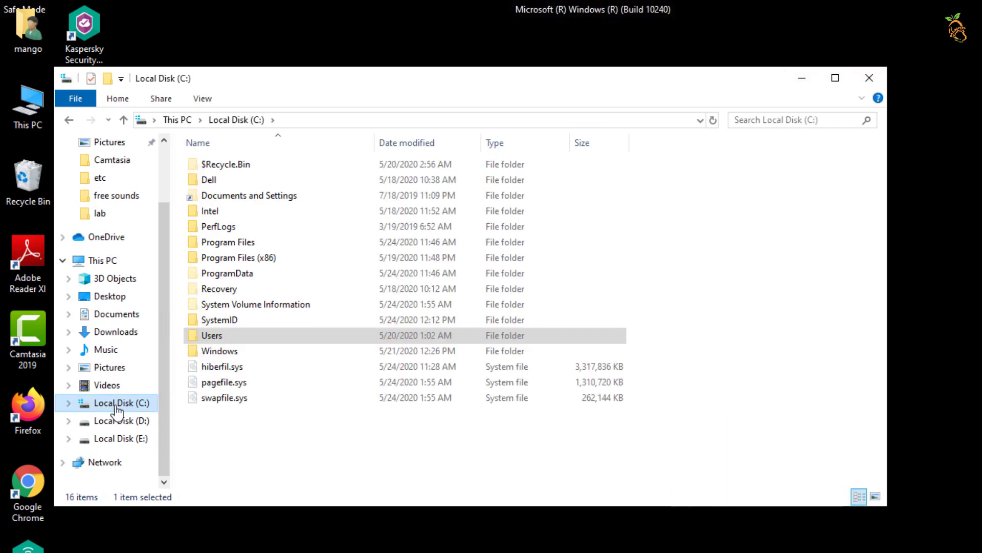
- Open PersonalID.txt in C:\SystemID to examine how each personal ID ends, then close the file and the folder window
{"action": "double_click", "coordinate": [220, 320]}
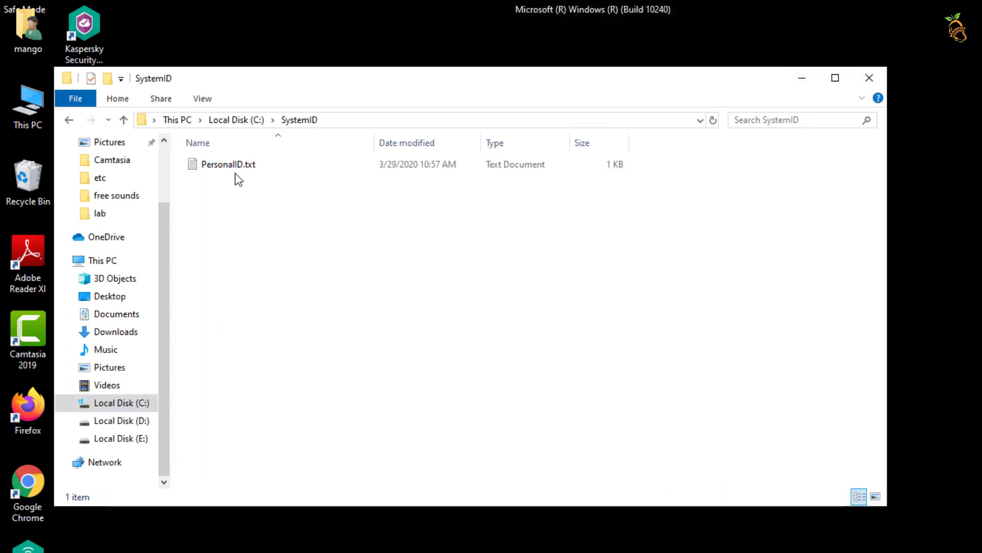
{"action": "double_click", "coordinate": [215, 165]}
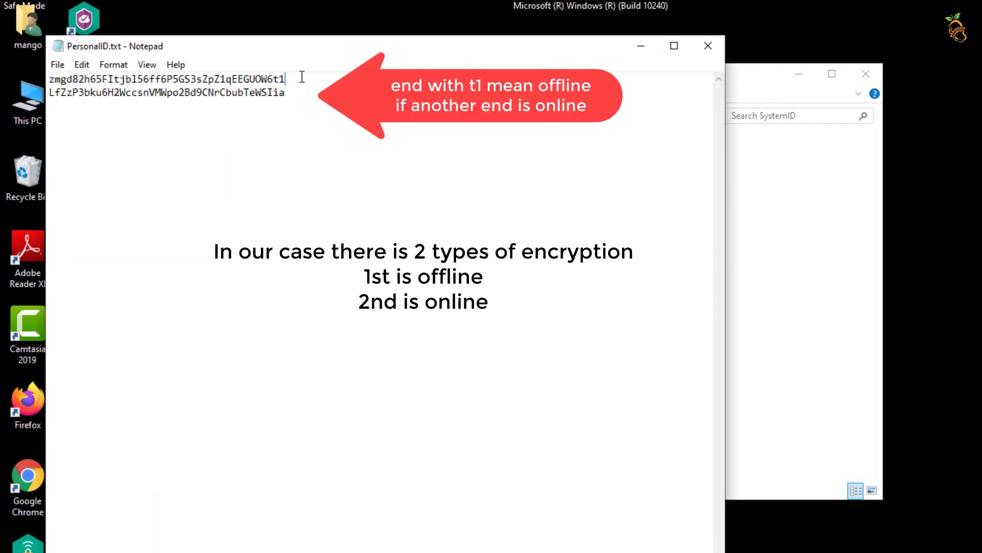
{"action": "double_click", "coordinate": [169, 79]}
{"action": "double_click", "coordinate": [169, 92]}
{"action": "left_click", "coordinate": [395, 121]}
{"action": "left_click", "coordinate": [708, 46]}
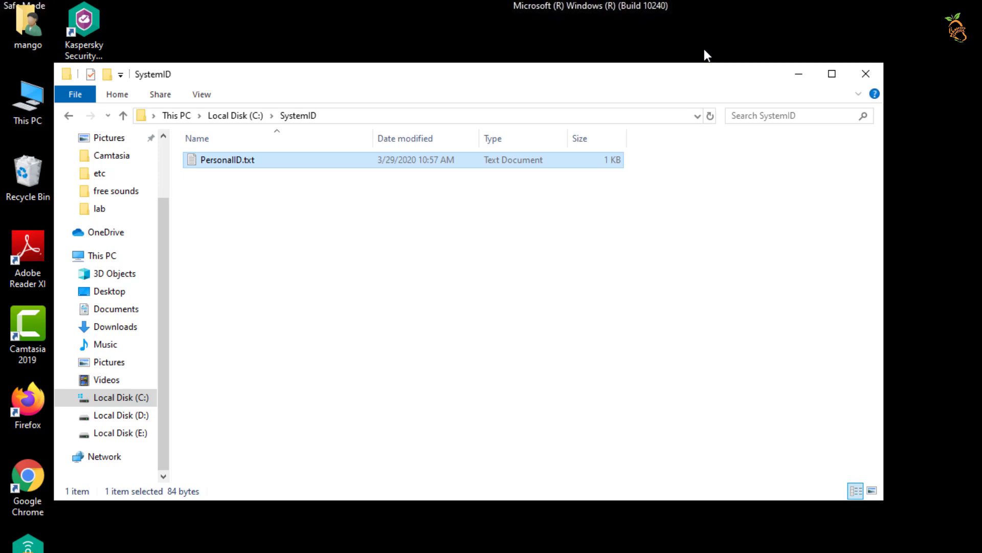
{"action": "left_click", "coordinate": [869, 77]}
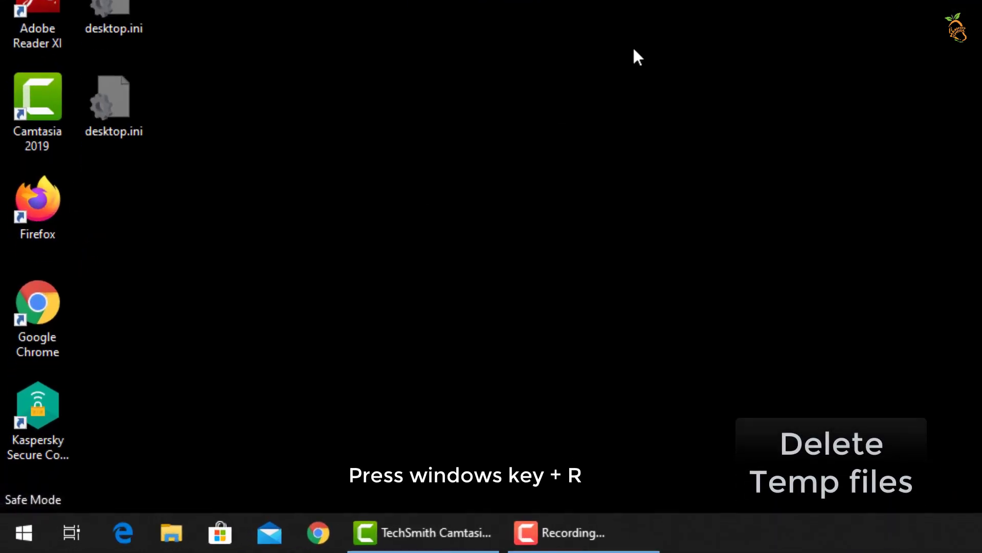
- Open the user's temporary files folder with the Run command %temp%
{"action": "key", "text": "super+r"}
{"action": "type", "text": "%"}
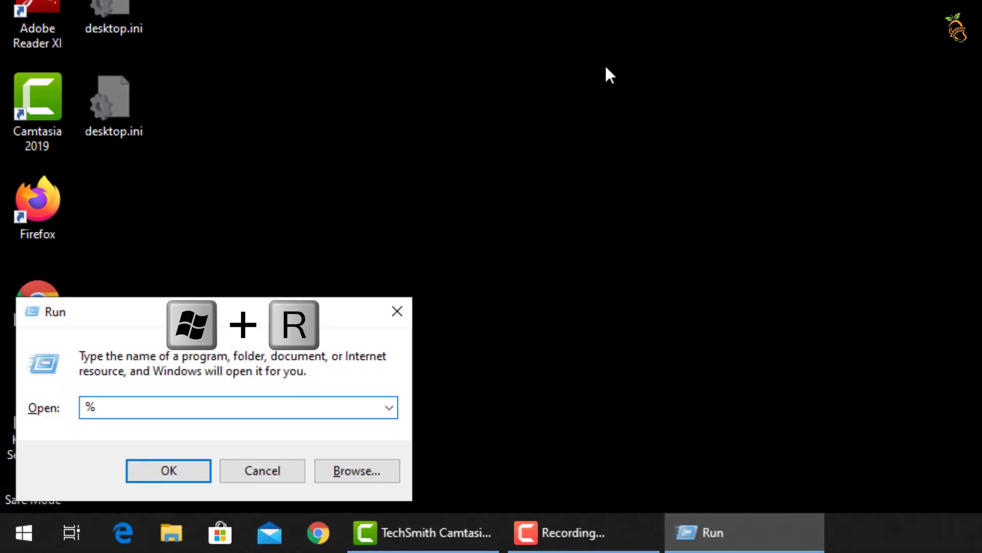
{"action": "type", "text": "temp%"}
{"action": "left_click", "coordinate": [163, 470]}
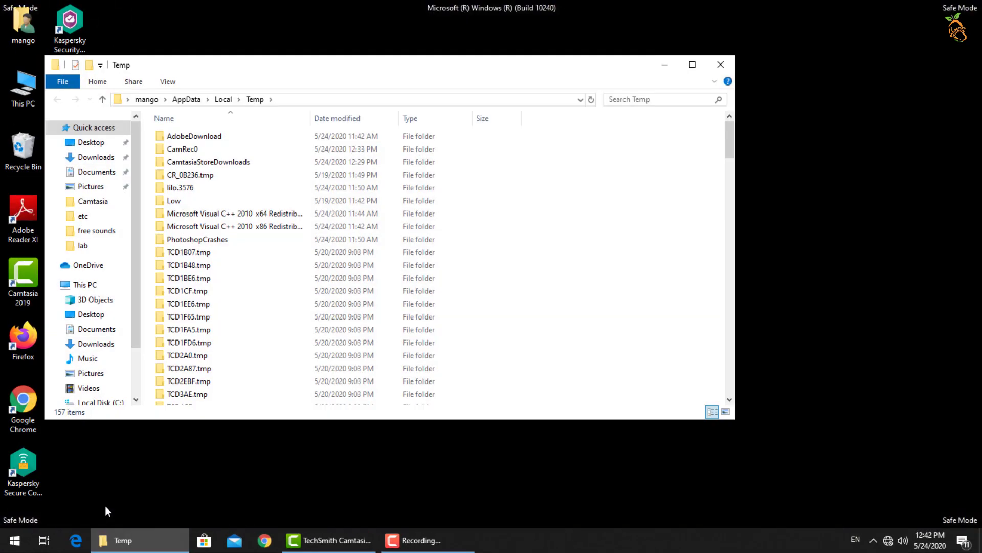
- Delete all items in the Temp folder, skipping those in use, and close the folder window
{"action": "key", "text": "ctrl+a"}
{"action": "right_click", "coordinate": [259, 228]}
{"action": "left_click", "coordinate": [299, 435]}
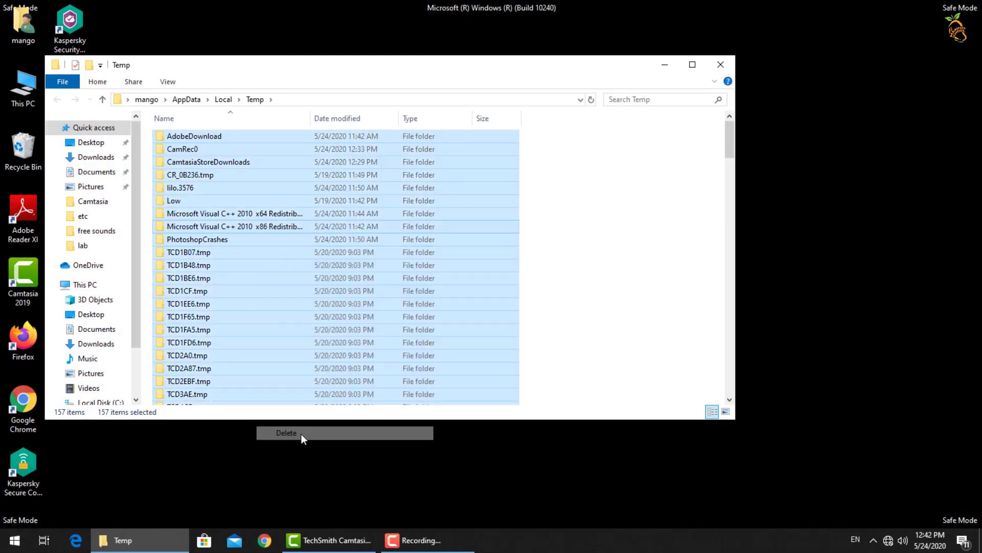
{"action": "left_click", "coordinate": [459, 217]}
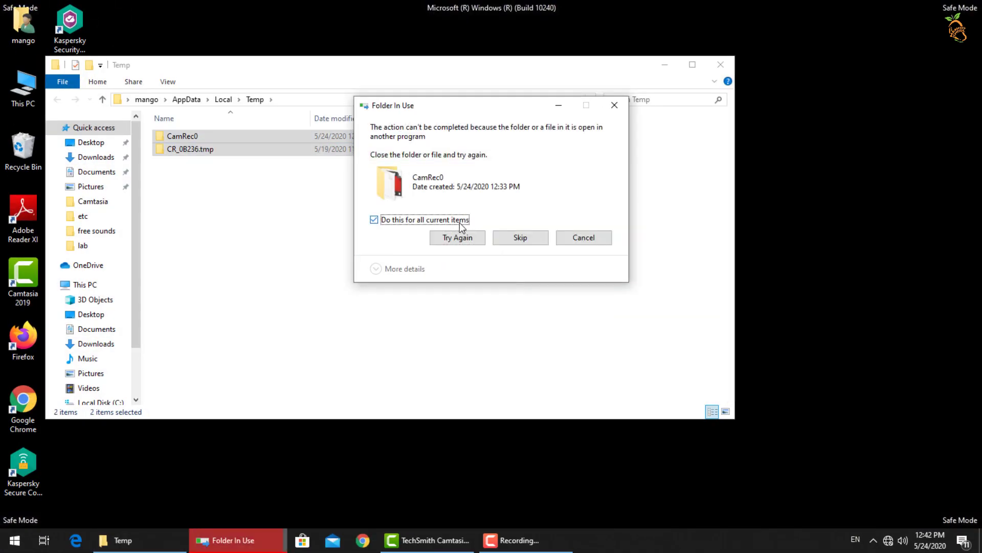
{"action": "left_click", "coordinate": [463, 238]}
{"action": "left_click", "coordinate": [522, 240]}
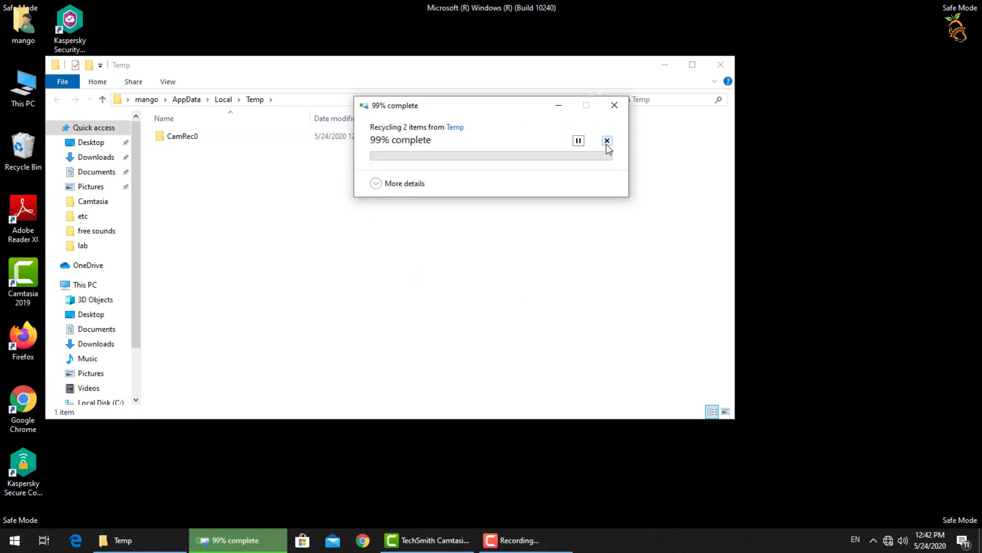
{"action": "left_click", "coordinate": [722, 65]}
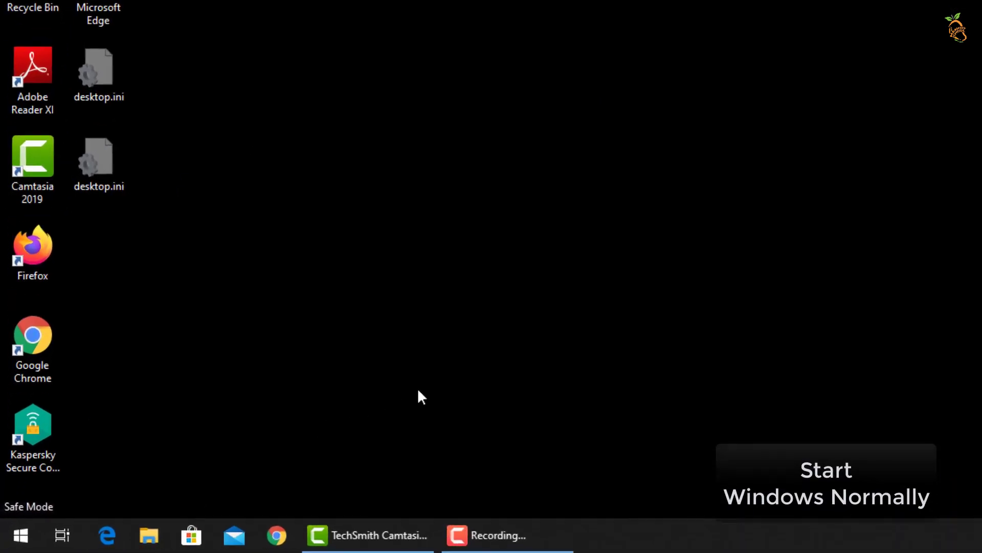
- Open System Configuration with the Run command msconfig and turn off Safe boot in the boot options
{"action": "key", "text": "super+r"}
{"action": "type", "text": "msc"}
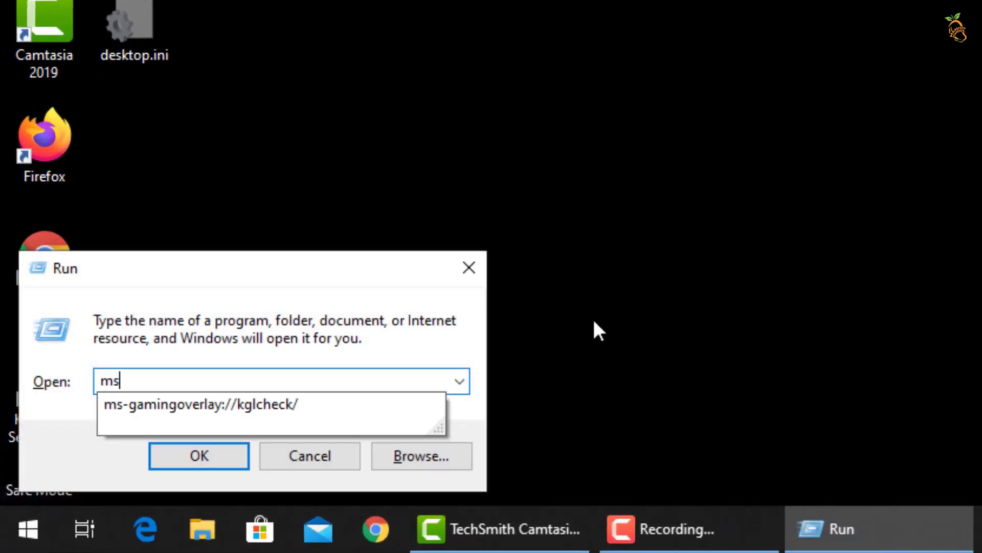
{"action": "type", "text": "onfig"}
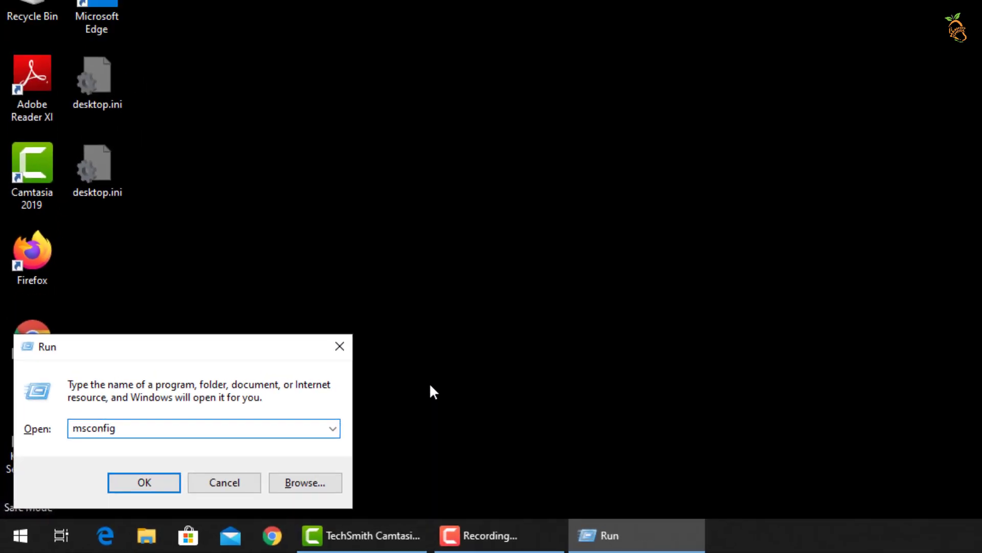
{"action": "left_click", "coordinate": [103, 501]}
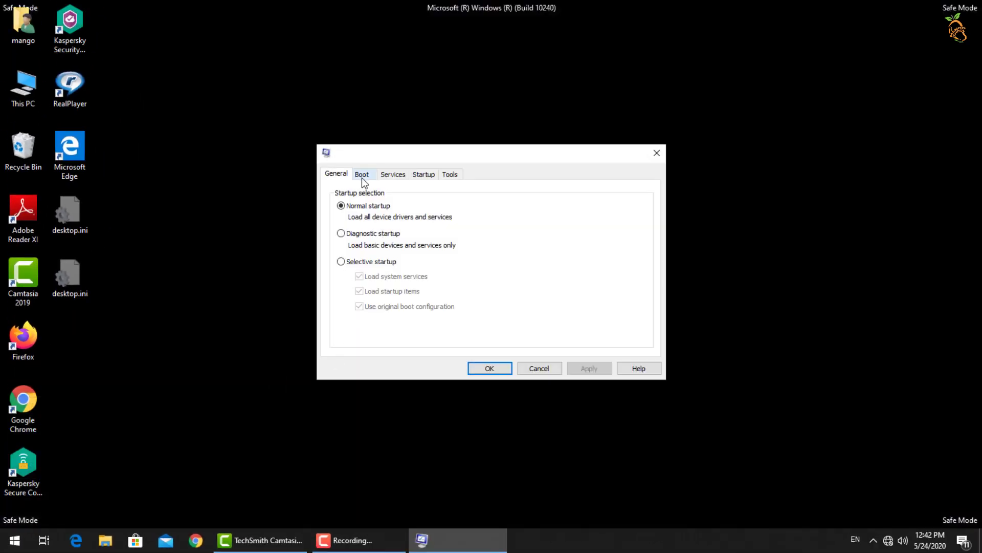
{"action": "left_click", "coordinate": [361, 177]}
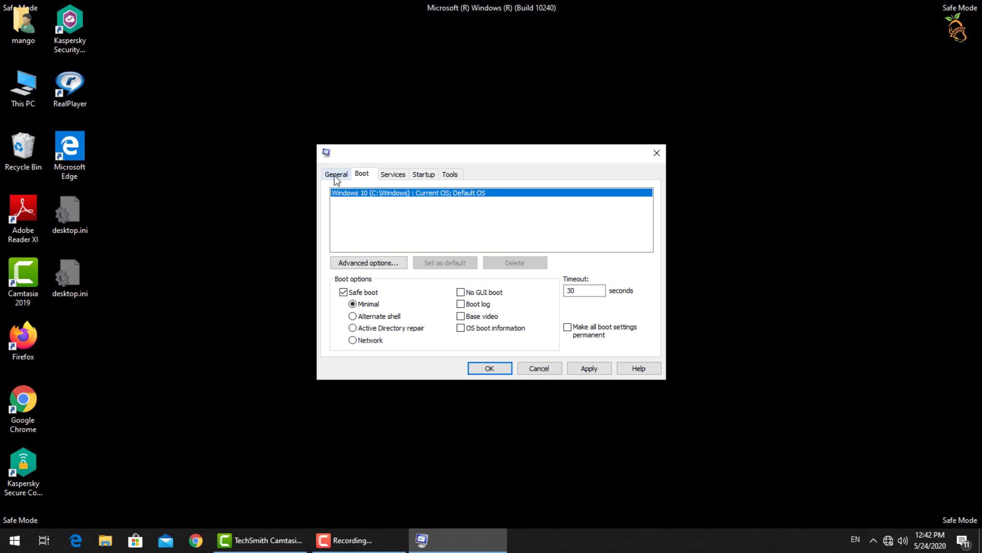
{"action": "left_click", "coordinate": [335, 175]}
{"action": "left_click", "coordinate": [362, 175]}
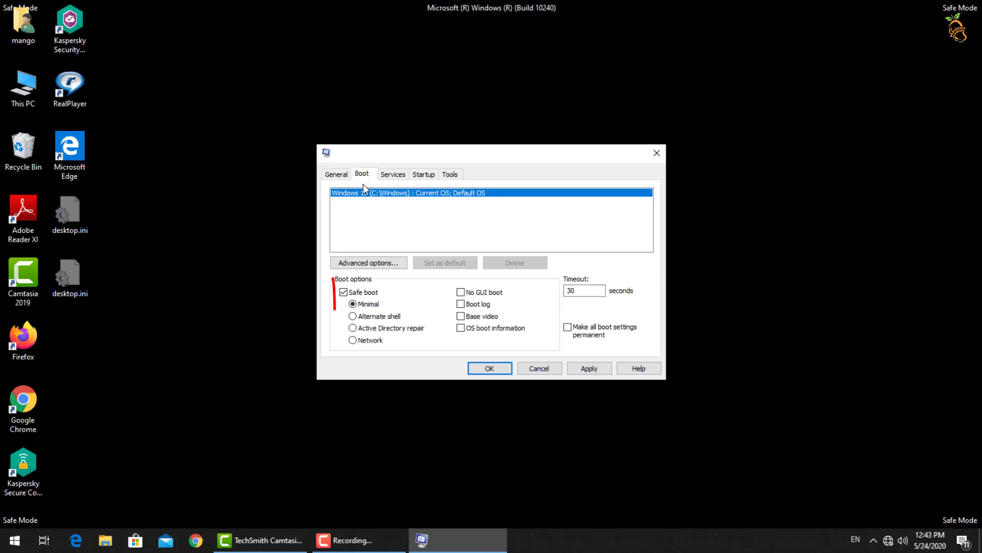
{"action": "left_click", "coordinate": [359, 294]}
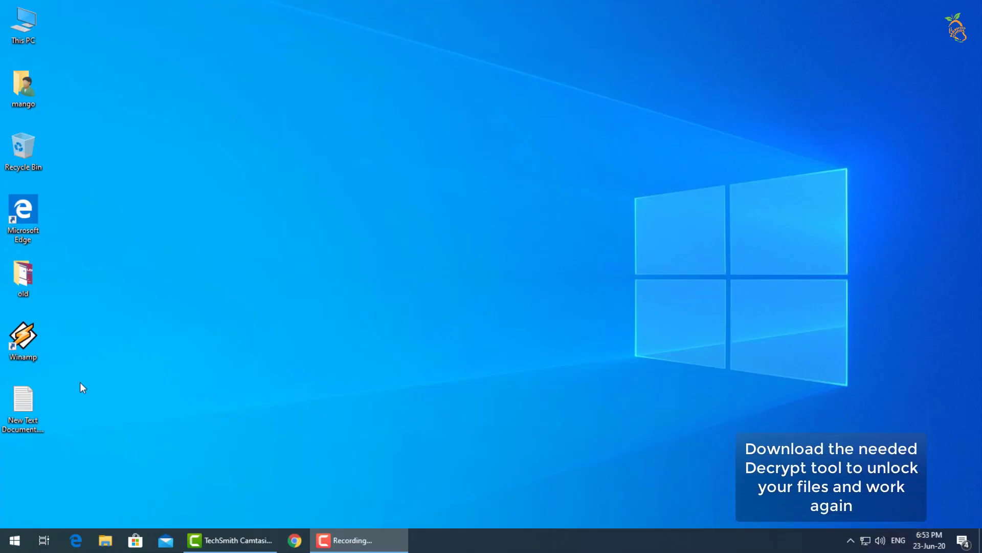
- Open the New Text Document on the desktop and copy the Emsisoft stop-djvu download address from it
{"action": "double_click", "coordinate": [26, 412]}
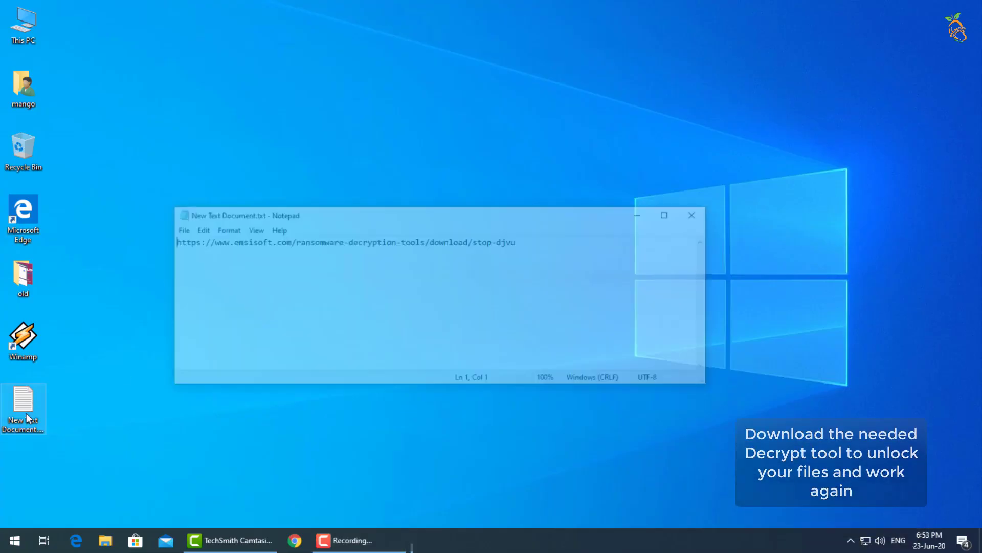
{"action": "left_click_drag", "start_coordinate": [460, 214], "coordinate": [468, 450]}
{"action": "left_click_drag", "start_coordinate": [544, 473], "coordinate": [194, 474]}
{"action": "right_click", "coordinate": [237, 481]}
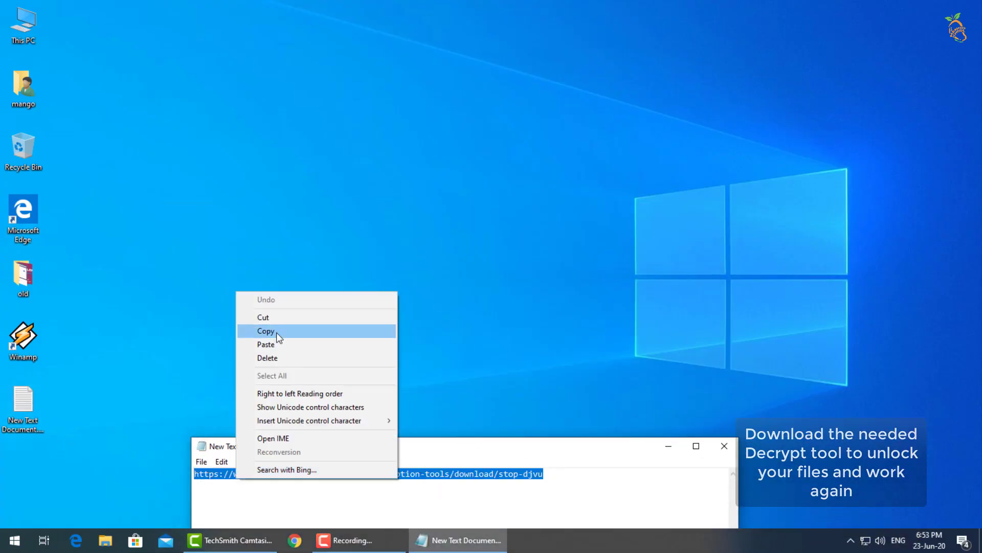
{"action": "left_click", "coordinate": [278, 334]}
- Switch to Microsoft Edge, load the copied emsisoft.com/ransomware-decryption-tools/download/stop-djvu address and download the decryptor
{"action": "left_click", "coordinate": [77, 541]}
{"action": "key", "text": "ctrl+v"}
{"action": "key", "text": "Return"}
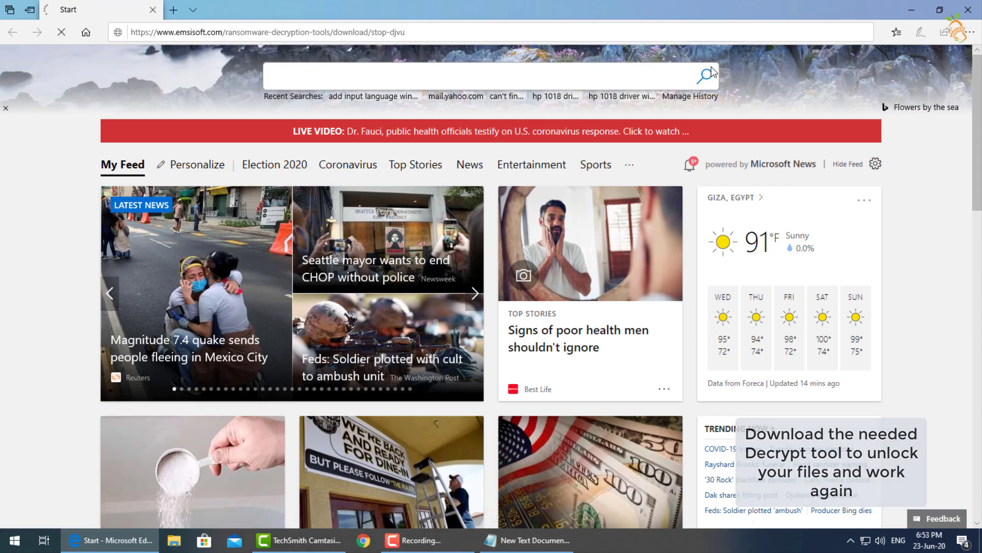
{"action": "left_click", "coordinate": [664, 510]}
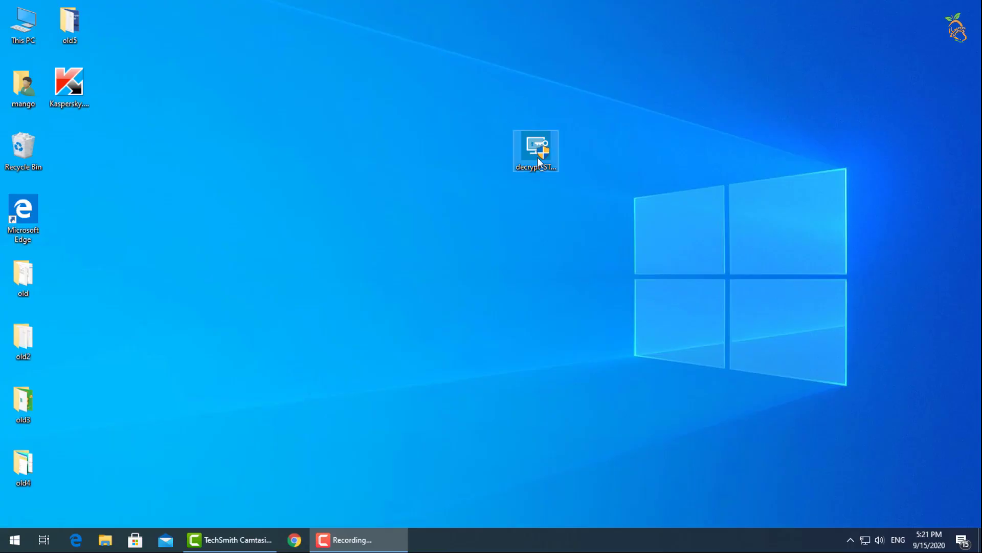
- Run decrypt_STOPDjvu.exe from the desktop and accept its license terms and disclaimer
{"action": "left_click", "coordinate": [443, 148]}
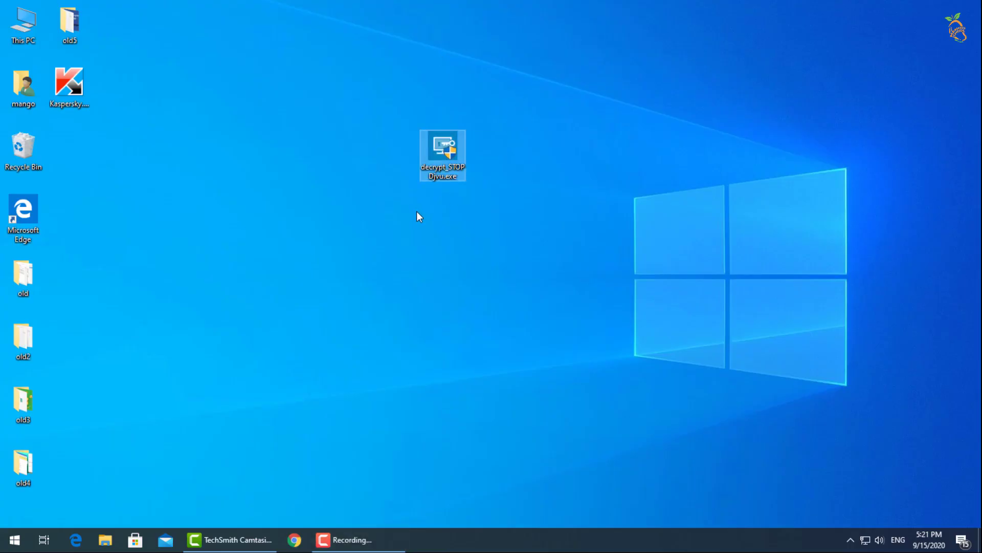
{"action": "right_click", "coordinate": [444, 165]}
{"action": "left_click", "coordinate": [475, 198]}
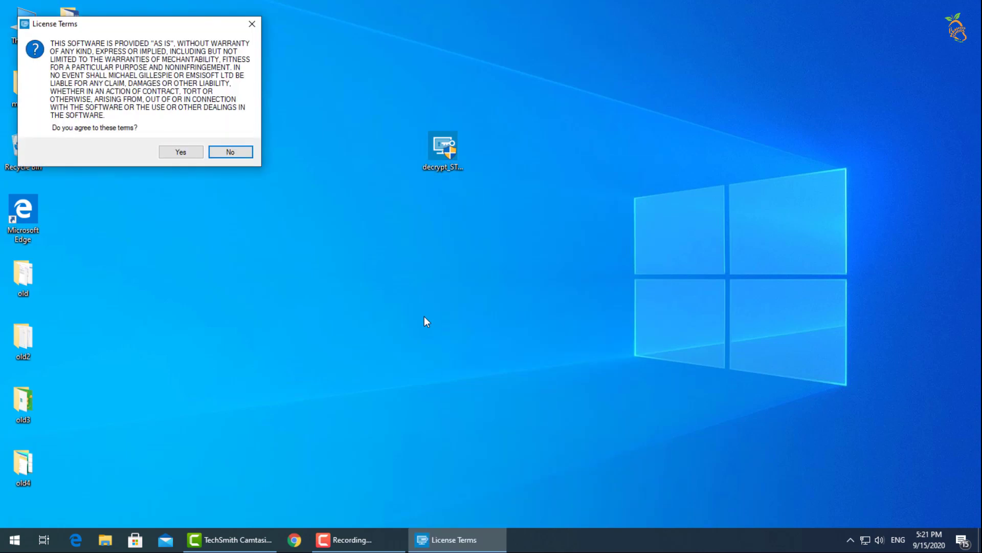
{"action": "left_click", "coordinate": [181, 152]}
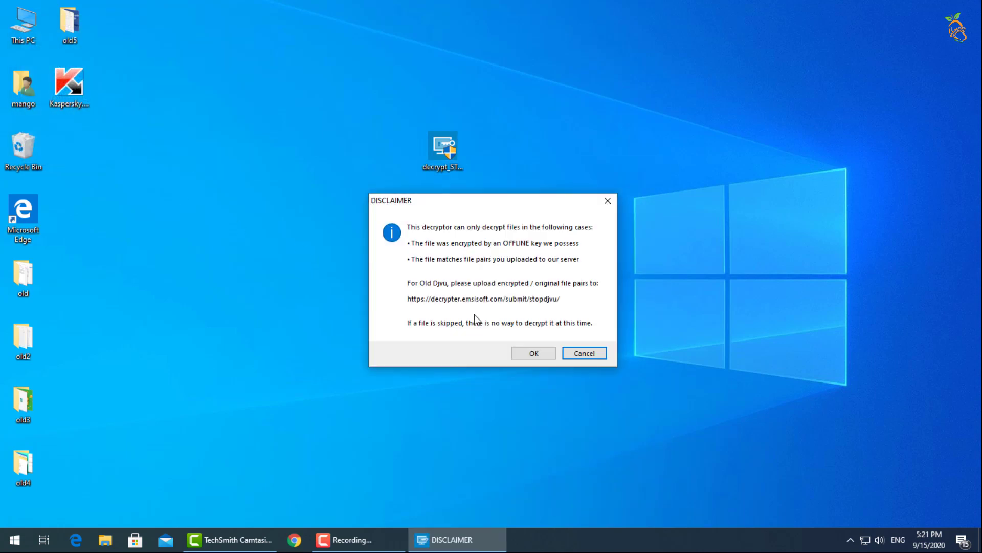
{"action": "left_click", "coordinate": [534, 354]}
- Remove all listed drives from the decryptor's list of objects to decrypt
{"action": "left_click", "coordinate": [55, 161]}
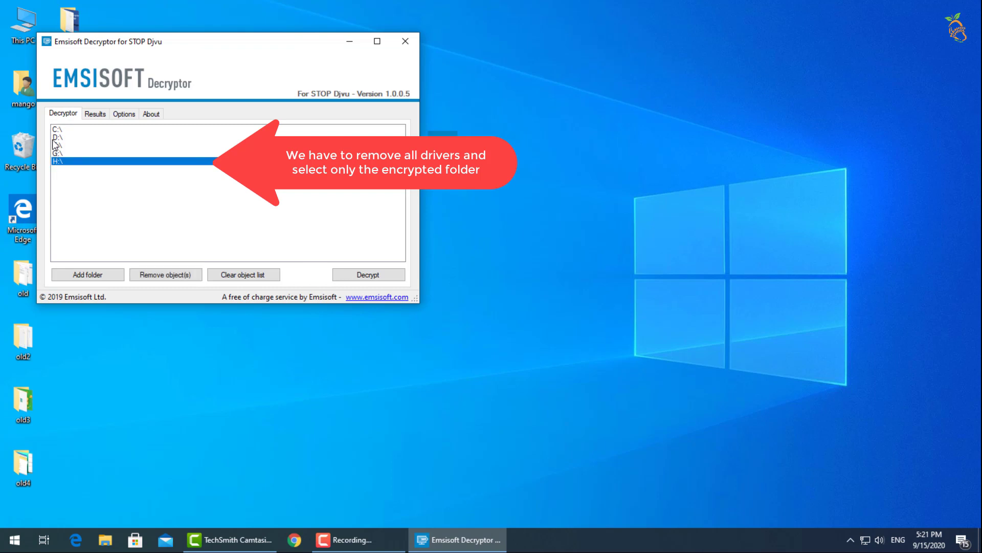
{"action": "left_click", "coordinate": [56, 130], "text": "shift"}
{"action": "left_click", "coordinate": [164, 275]}
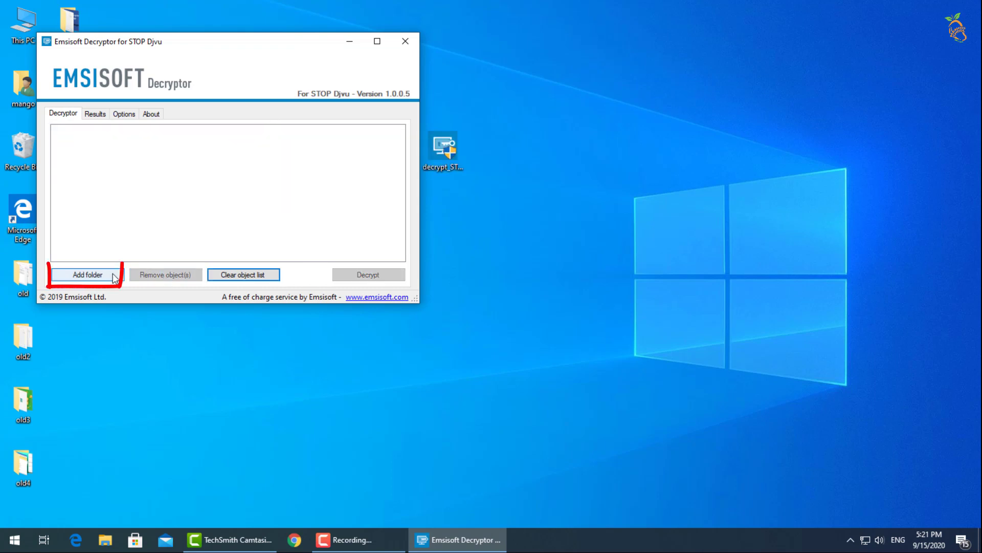
- Add the encrypted folder on Local Disk (C:) to the decryptor's object list
{"action": "left_click", "coordinate": [87, 275]}
{"action": "scroll", "coordinate": [492, 289], "scroll_direction": "down", "scroll_amount": 1}
{"action": "double_click", "coordinate": [451, 285]}
{"action": "left_click", "coordinate": [461, 271]}
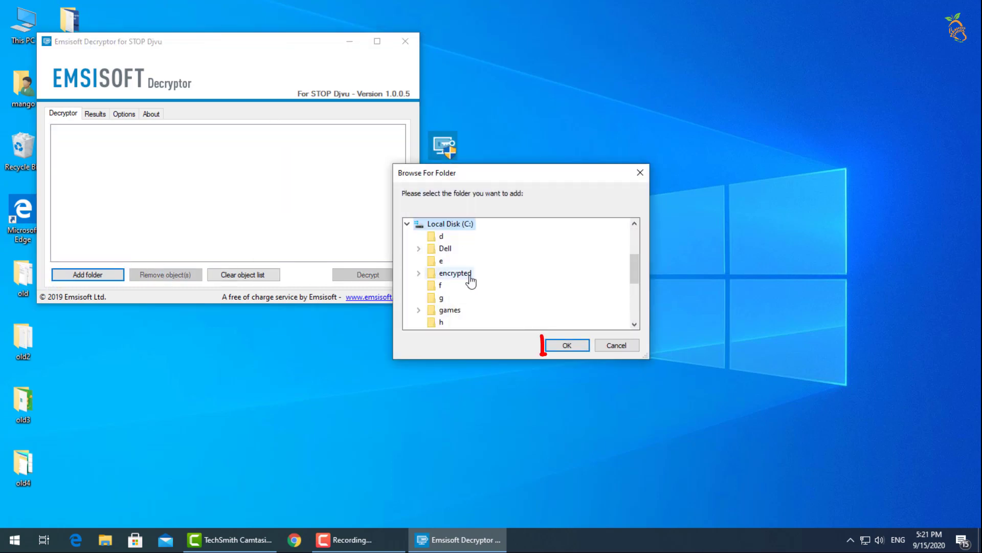
{"action": "scroll", "coordinate": [467, 279], "scroll_direction": "up", "scroll_amount": 1}
{"action": "left_click", "coordinate": [567, 345]}
- Open C:\encrypted\New folder in a File Explorer window beside the decryptor and start decrypting the added folder
{"action": "key", "text": "super+e"}
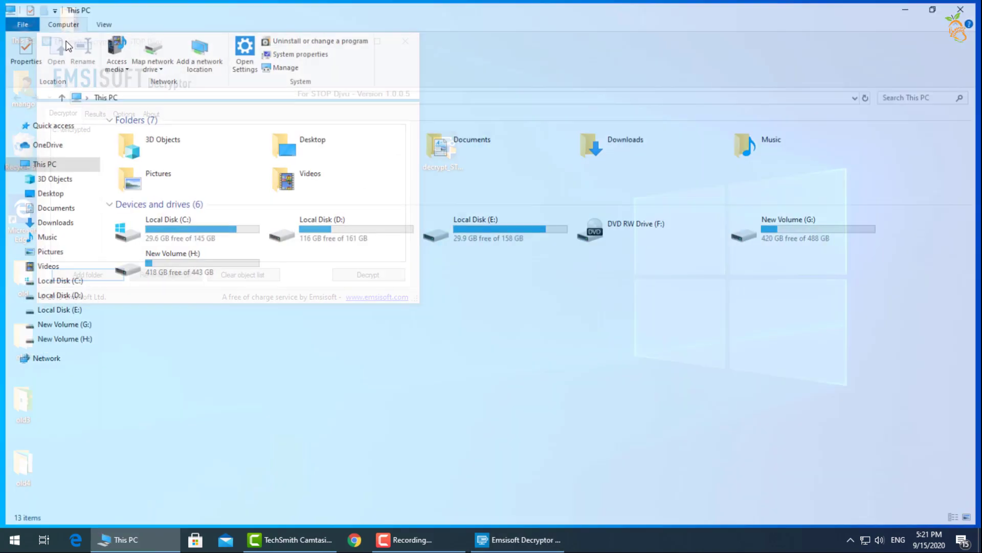
{"action": "double_click", "coordinate": [201, 231]}
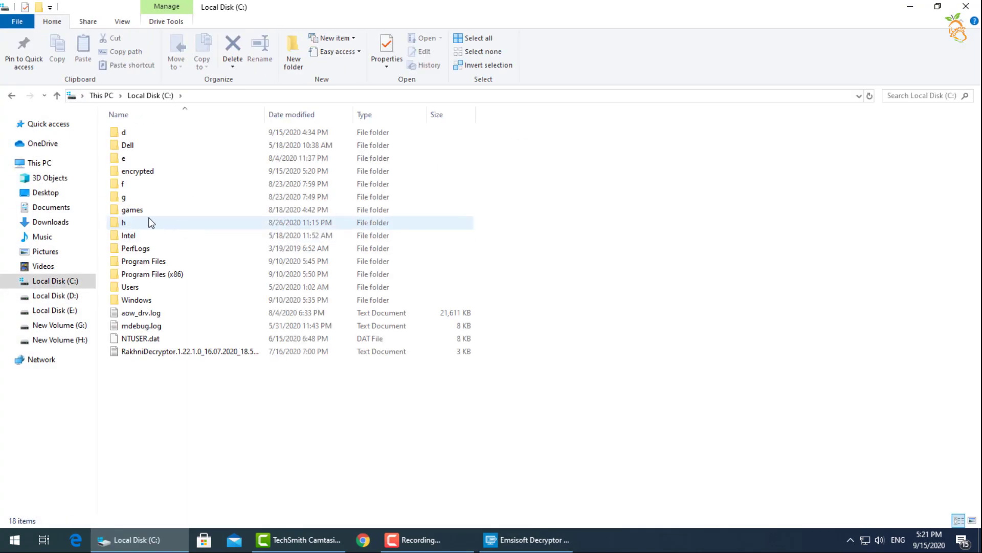
{"action": "double_click", "coordinate": [135, 171]}
{"action": "double_click", "coordinate": [152, 131]}
{"action": "key", "text": "super+Down"}
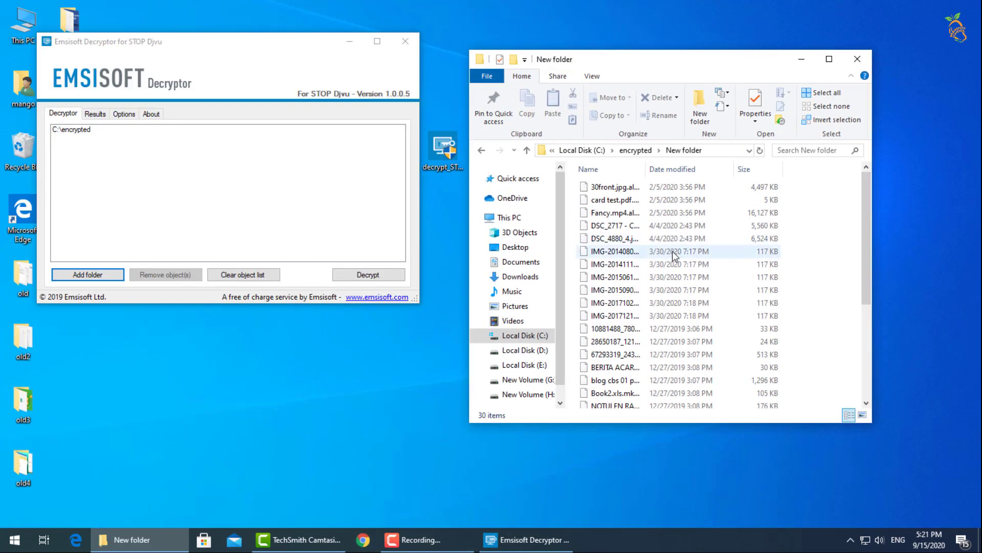
{"action": "scroll", "coordinate": [681, 256], "scroll_direction": "down", "scroll_amount": 4}
{"action": "scroll", "coordinate": [694, 300], "scroll_direction": "up", "scroll_amount": 3}
{"action": "scroll", "coordinate": [694, 300], "scroll_direction": "up", "scroll_amount": 2}
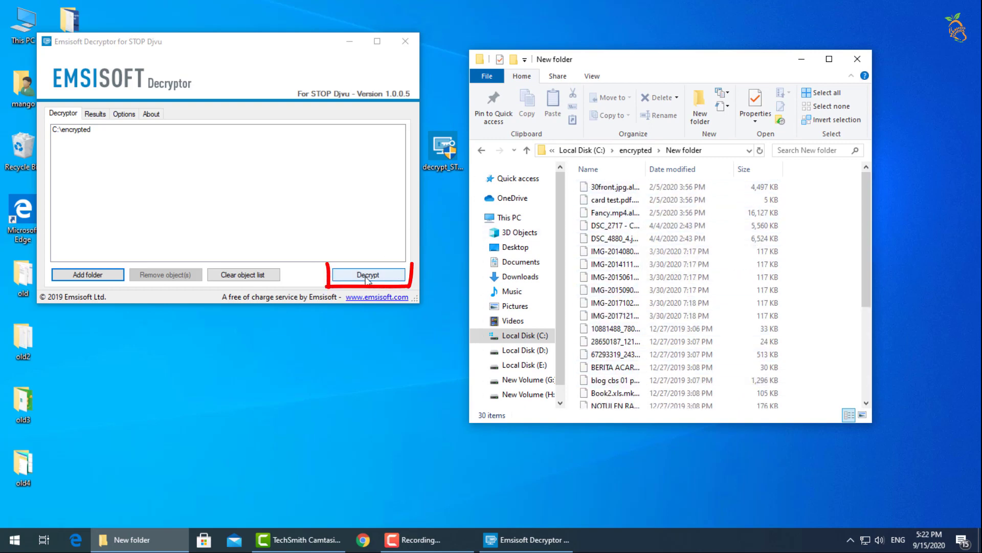
{"action": "left_click", "coordinate": [387, 276]}
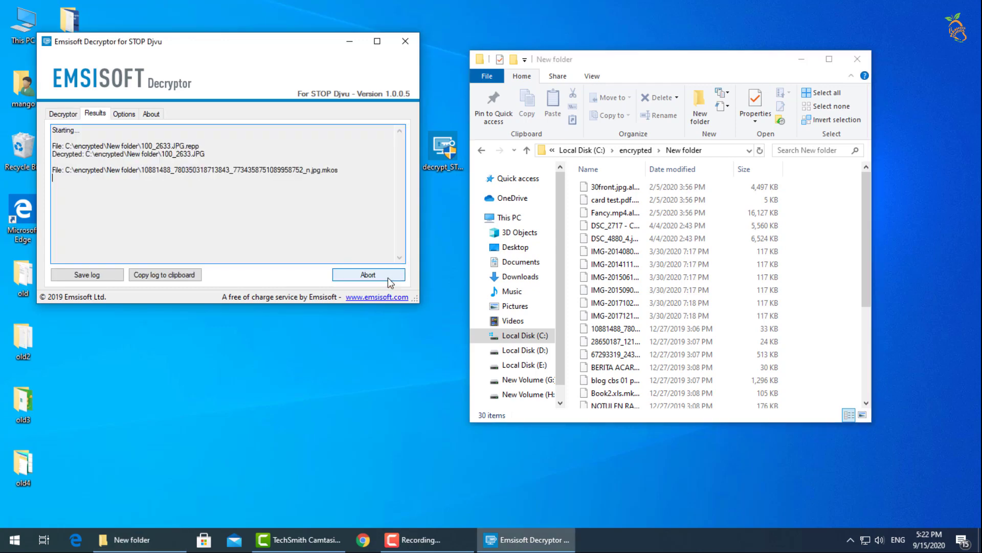
- Examine the decrypted files in New folder and view the GIF image whose name starts with 28650187
{"action": "left_click", "coordinate": [614, 251]}
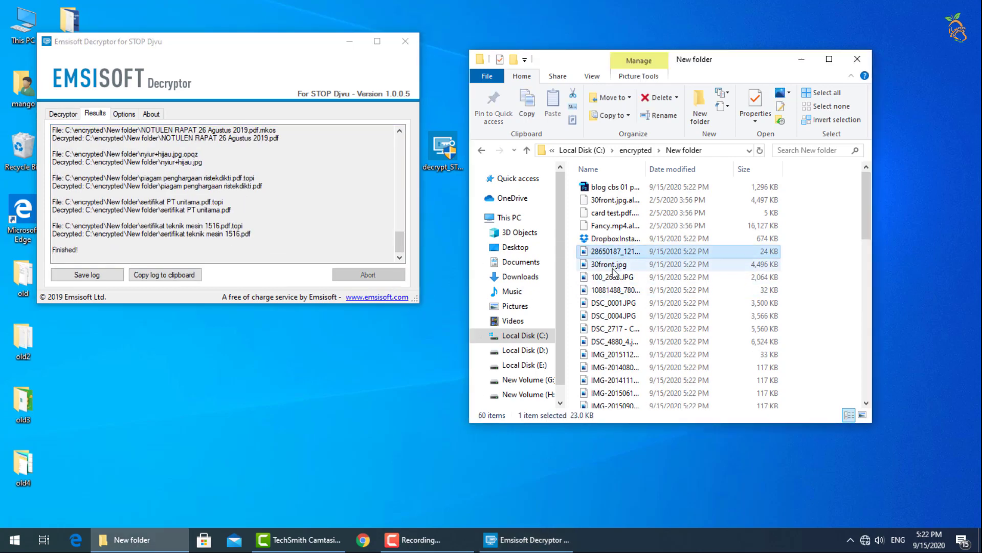
{"action": "left_click", "coordinate": [615, 263]}
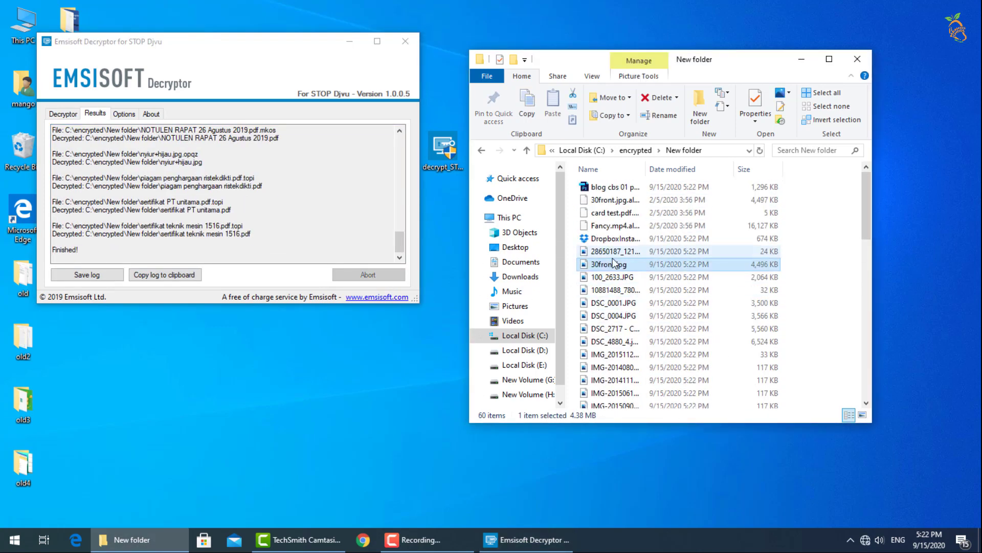
{"action": "scroll", "coordinate": [616, 307], "scroll_direction": "down", "scroll_amount": 8}
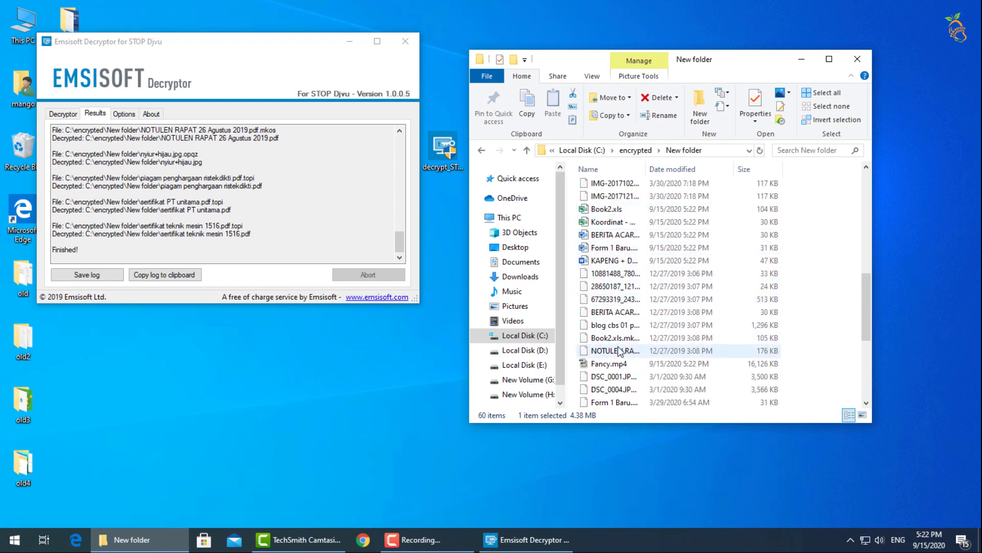
{"action": "scroll", "coordinate": [620, 351], "scroll_direction": "down", "scroll_amount": 5}
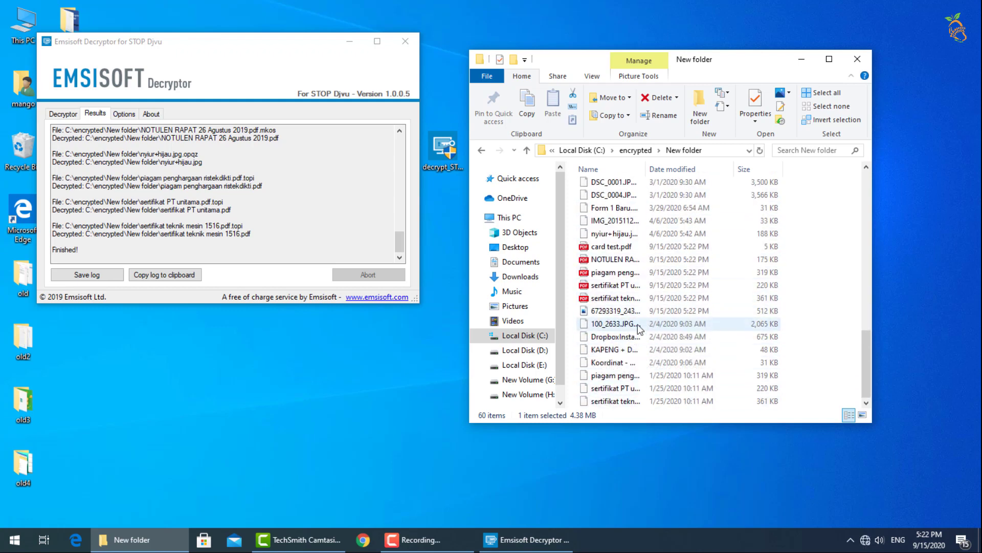
{"action": "scroll", "coordinate": [663, 305], "scroll_direction": "up", "scroll_amount": 10}
{"action": "left_click", "coordinate": [614, 273]}
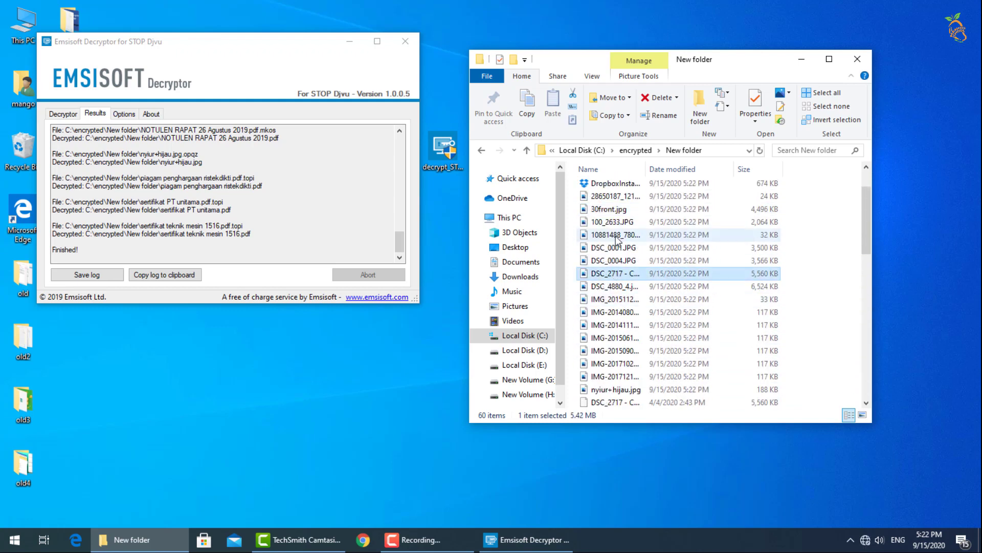
{"action": "scroll", "coordinate": [618, 238], "scroll_direction": "up", "scroll_amount": 2}
{"action": "double_click", "coordinate": [650, 251]}
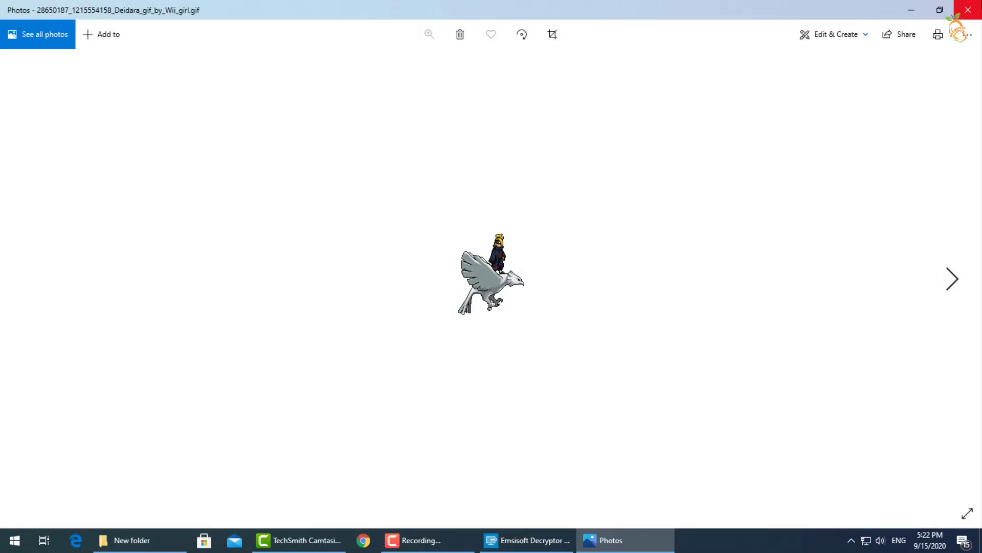
{"action": "left_click", "coordinate": [967, 8]}
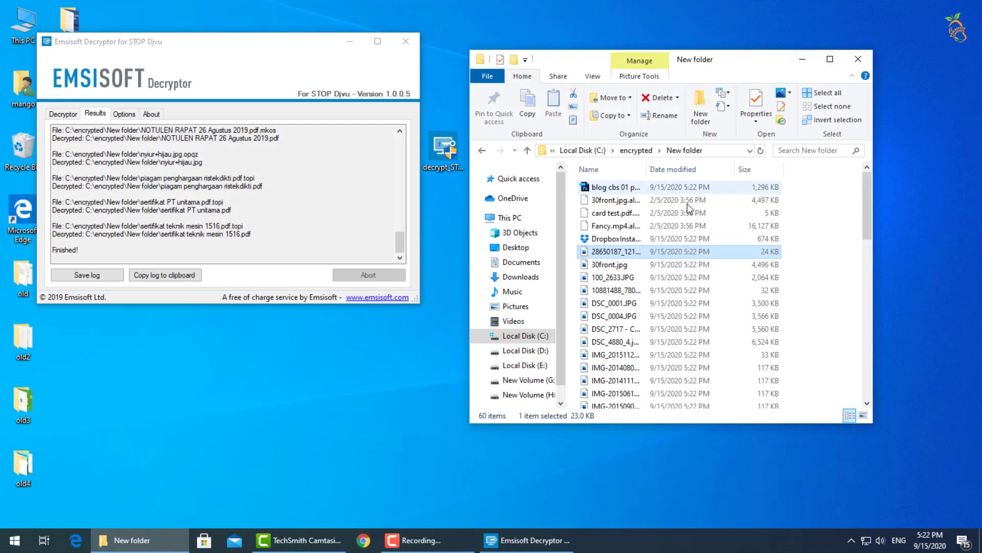
{"action": "scroll", "coordinate": [607, 320], "scroll_direction": "down", "scroll_amount": 2}
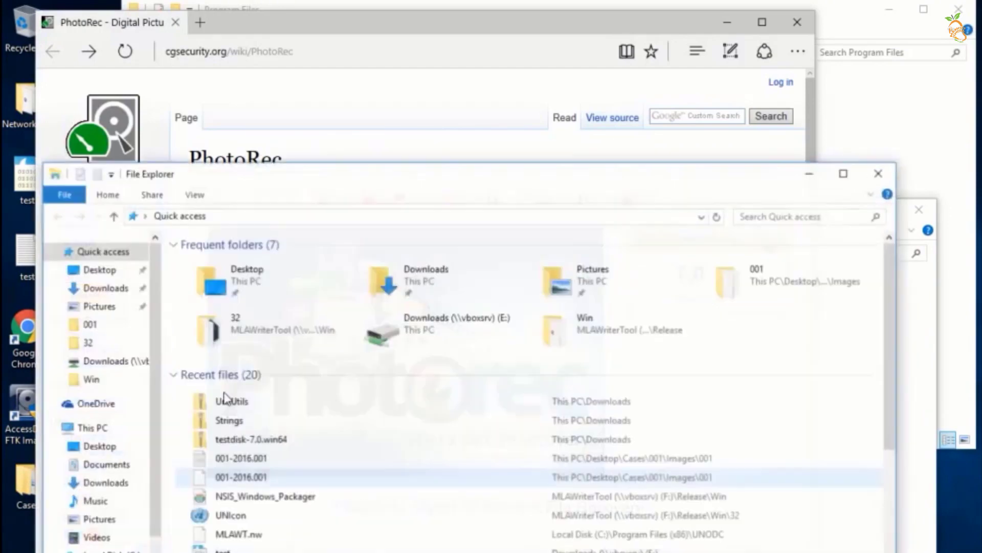
- Look through the testdisk-7.0 folder inside the testdisk-7.0.win64 archive in Downloads and return to the archive's root
{"action": "left_click", "coordinate": [93, 270]}
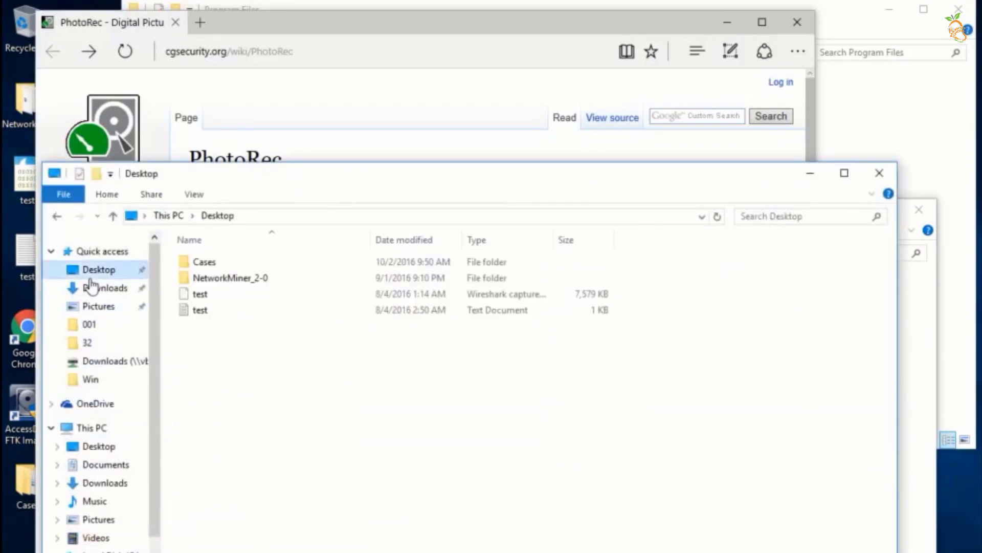
{"action": "left_click", "coordinate": [91, 286]}
{"action": "left_click", "coordinate": [238, 381]}
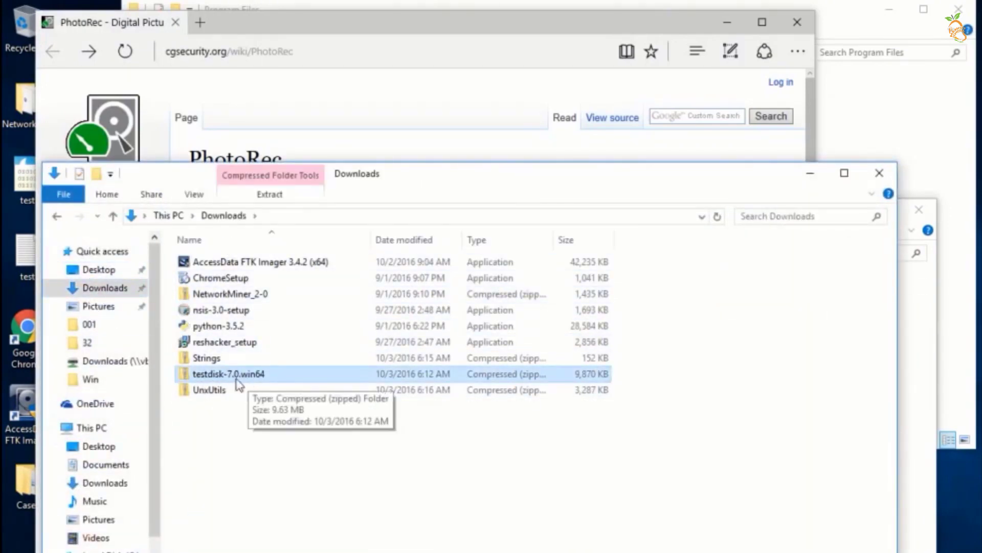
{"action": "double_click", "coordinate": [251, 381]}
{"action": "double_click", "coordinate": [225, 268]}
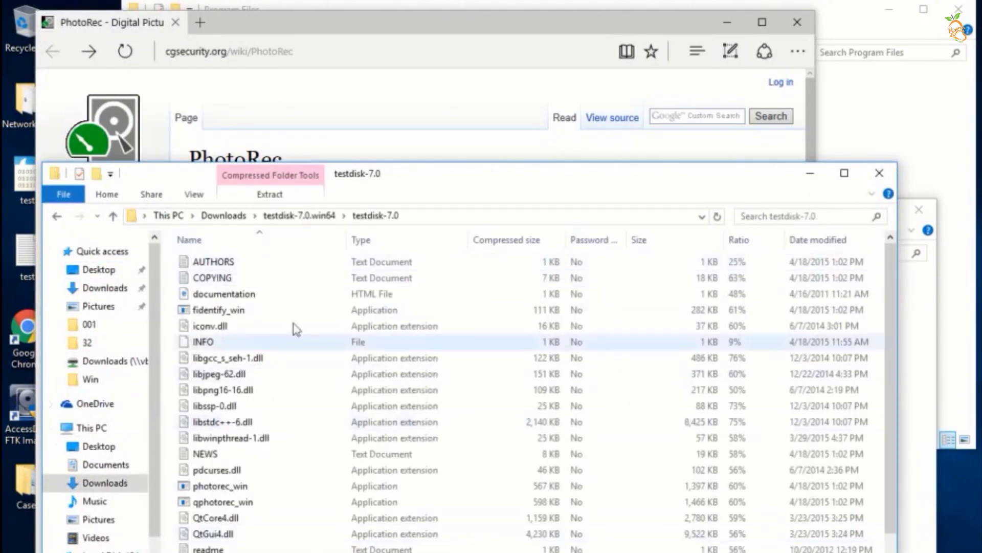
{"action": "scroll", "coordinate": [241, 415], "scroll_direction": "down", "scroll_amount": 1}
{"action": "scroll", "coordinate": [240, 424], "scroll_direction": "up", "scroll_amount": 1}
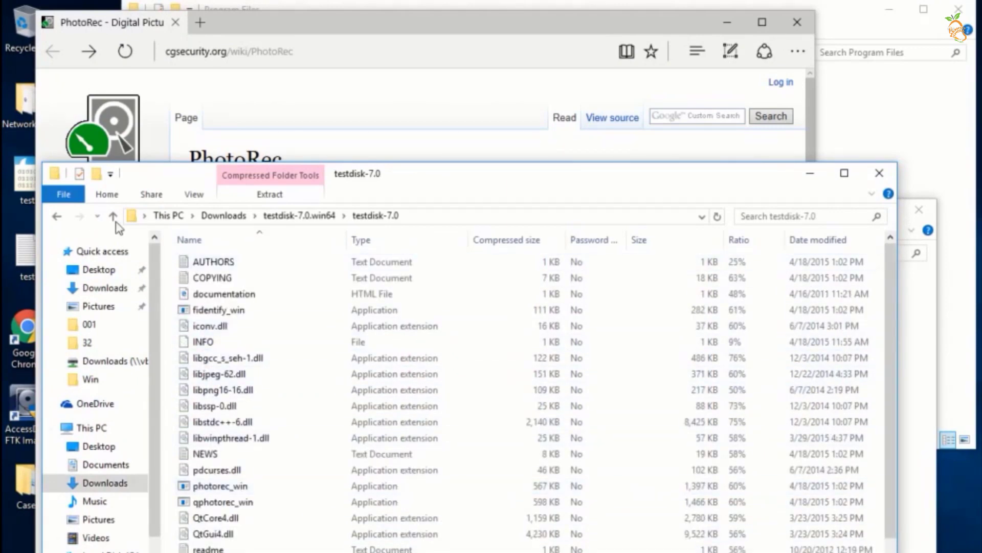
{"action": "key", "text": "BackSpace"}
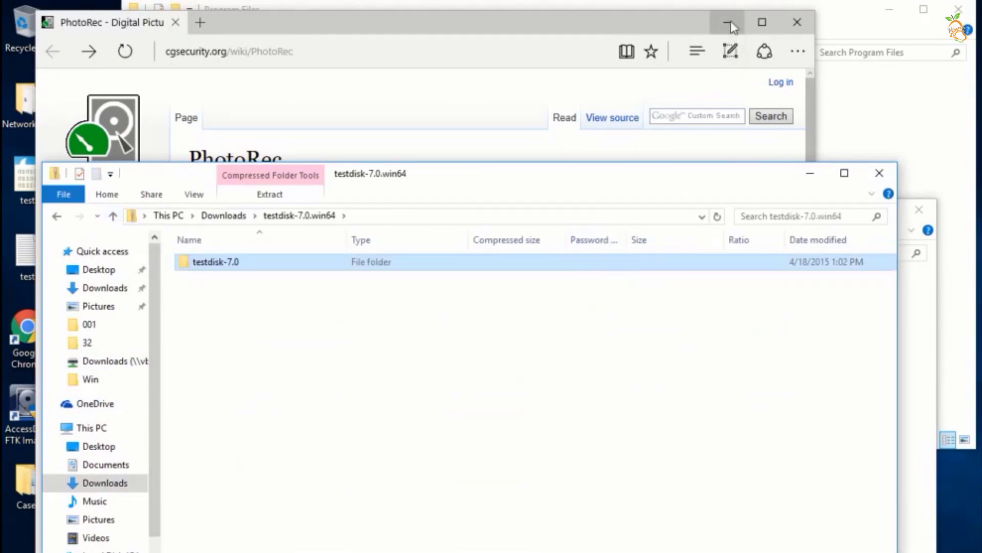
- Minimize the PhotoRec web page and open C:\Program Files in the File Explorer window behind it
{"action": "left_click", "coordinate": [727, 22]}
{"action": "left_click", "coordinate": [360, 51]}
{"action": "left_click", "coordinate": [455, 53]}
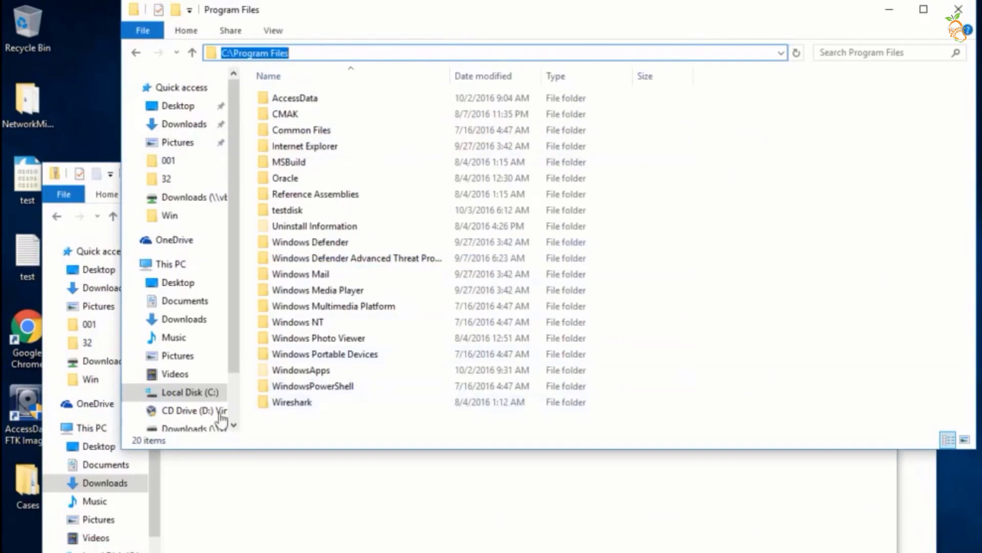
{"action": "left_click", "coordinate": [171, 393]}
{"action": "double_click", "coordinate": [312, 131]}
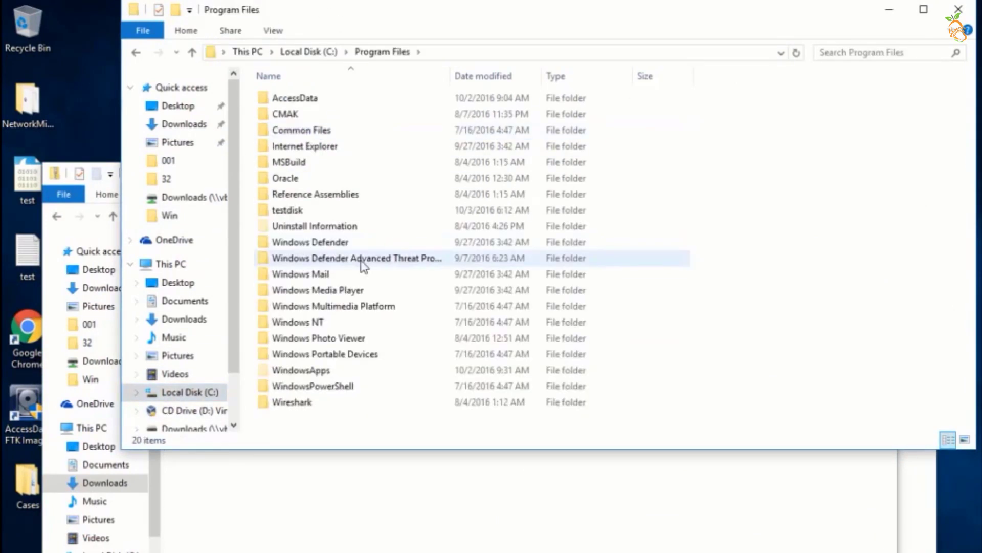
- Try to place the archive's testdisk-7.0 folder in C:\Program Files, and close the archive window
{"action": "key", "text": "alt+Tab"}
{"action": "left_click_drag", "start_coordinate": [246, 183], "coordinate": [247, 346]}
{"action": "left_click_drag", "start_coordinate": [220, 425], "coordinate": [736, 258]}
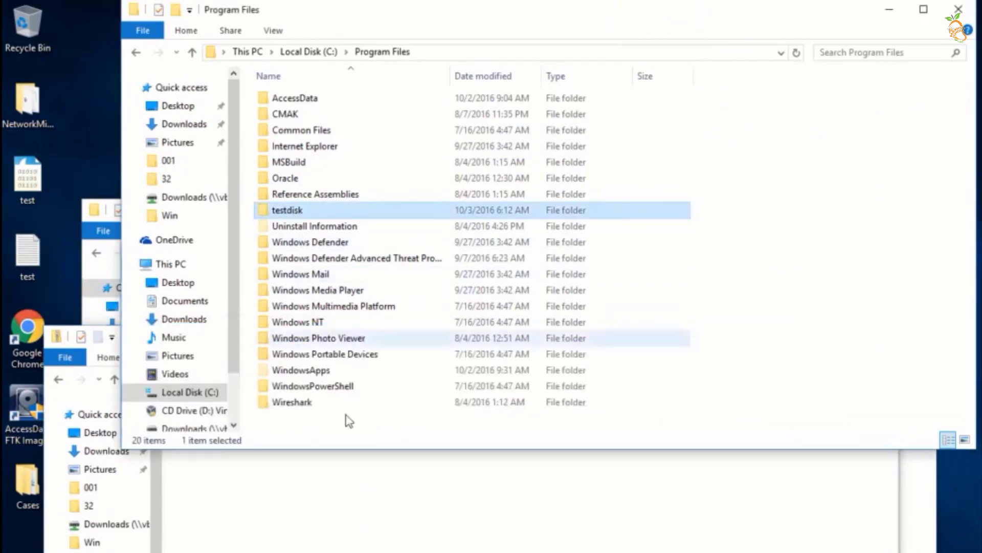
{"action": "left_click", "coordinate": [388, 476]}
{"action": "left_click", "coordinate": [881, 337]}
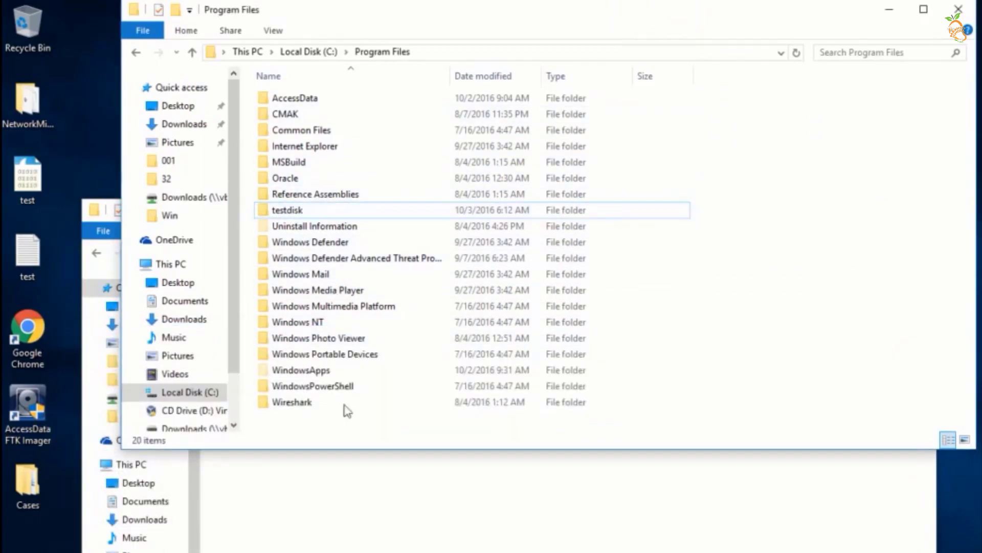
- Open the testdisk folder in C:\Program Files and copy its full path
{"action": "left_click", "coordinate": [348, 412]}
{"action": "left_click", "coordinate": [453, 51]}
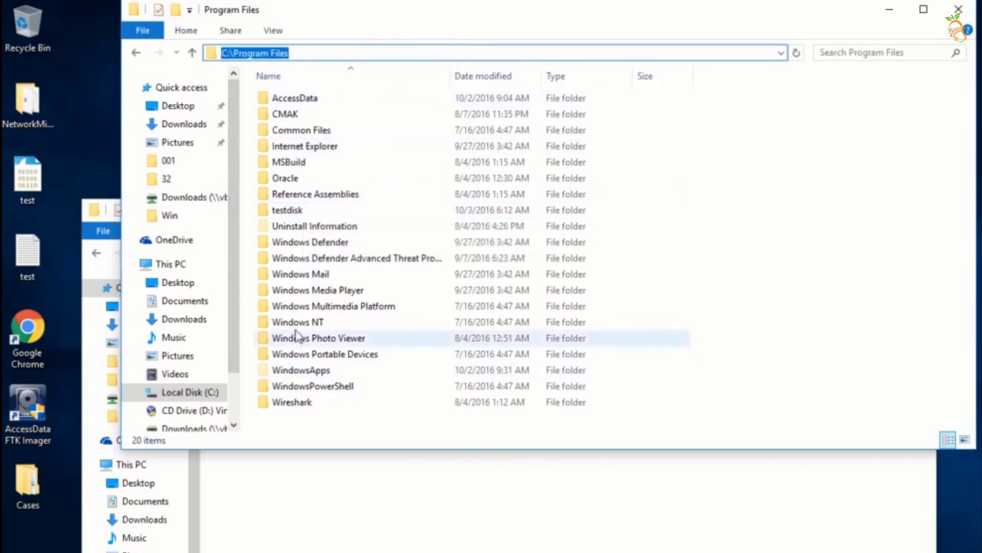
{"action": "double_click", "coordinate": [287, 210]}
{"action": "left_click", "coordinate": [483, 52]}
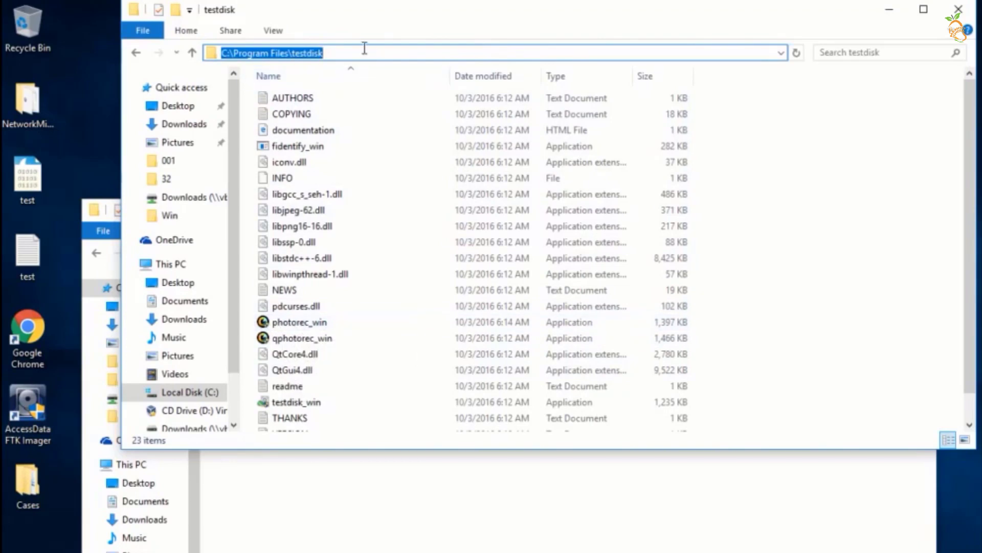
{"action": "right_click", "coordinate": [340, 52]}
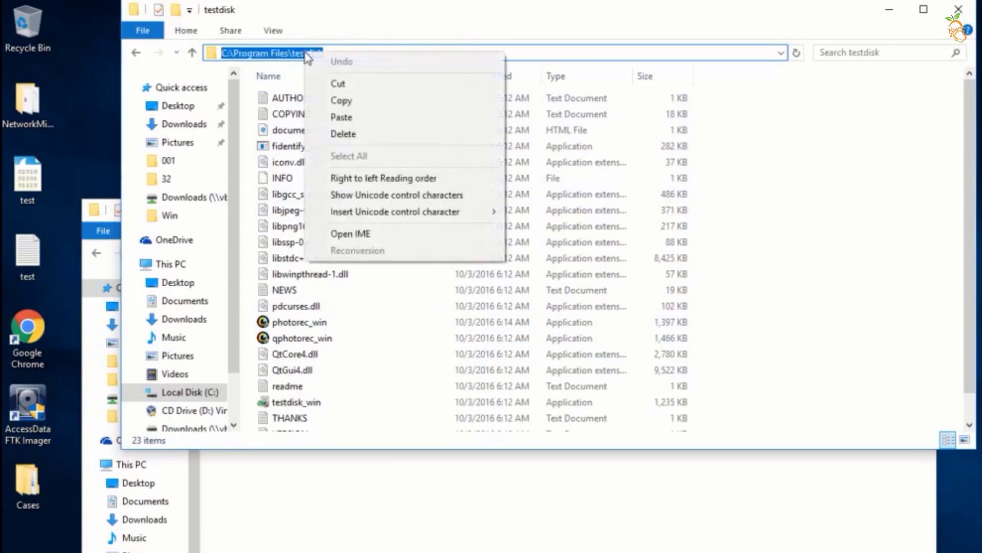
{"action": "left_click", "coordinate": [328, 101]}
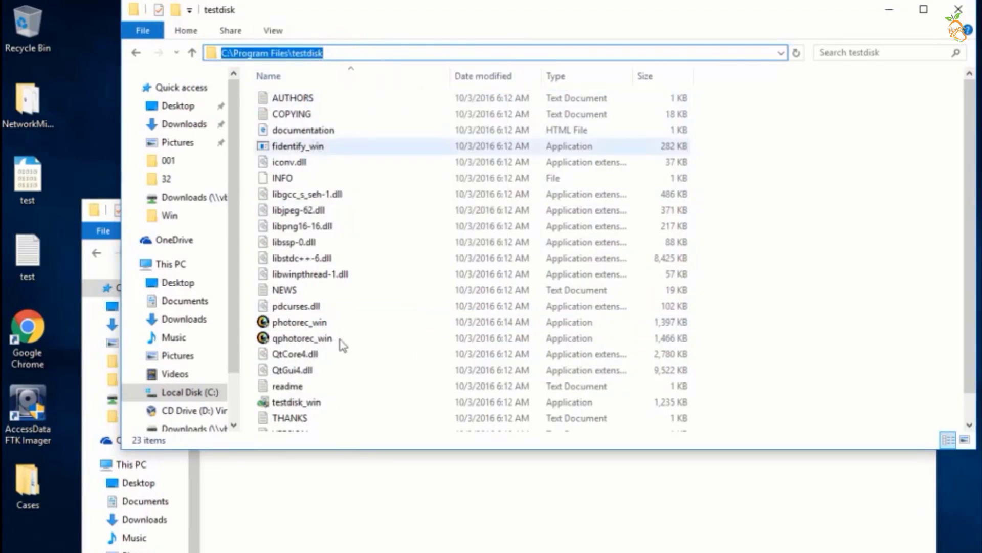
- Open the Environment Variables dialog from the advanced system settings
{"action": "left_click", "coordinate": [91, 464]}
{"action": "key", "text": "super+x"}
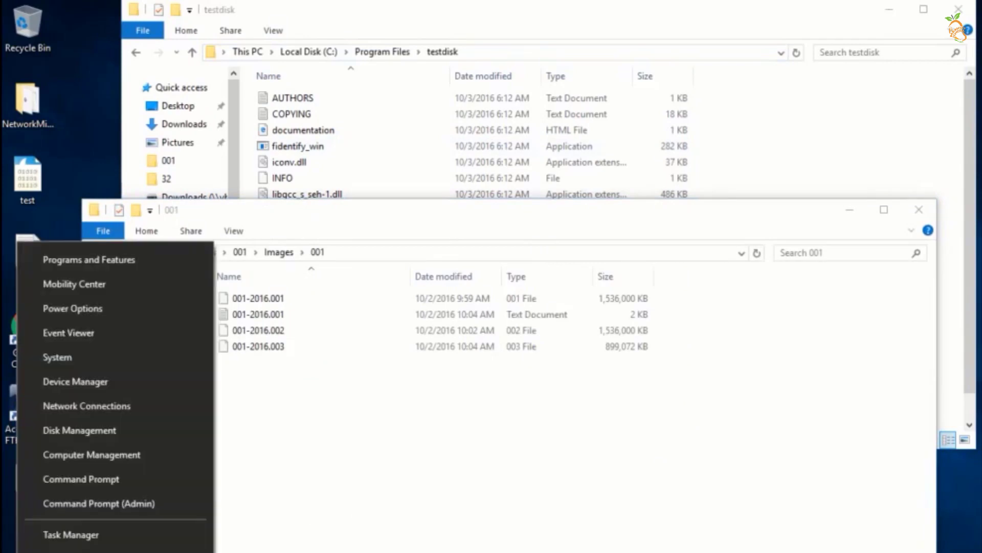
{"action": "left_click", "coordinate": [47, 358]}
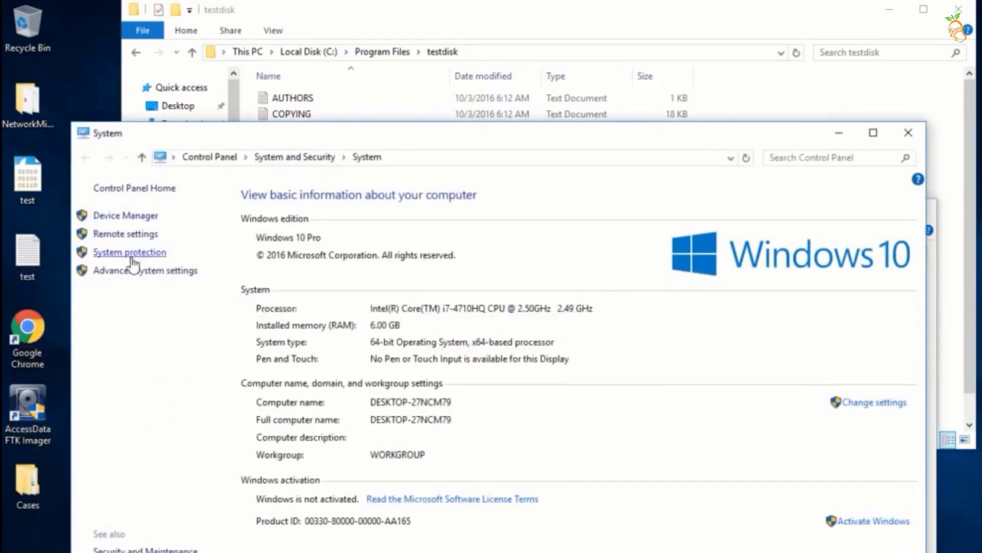
{"action": "left_click", "coordinate": [115, 273]}
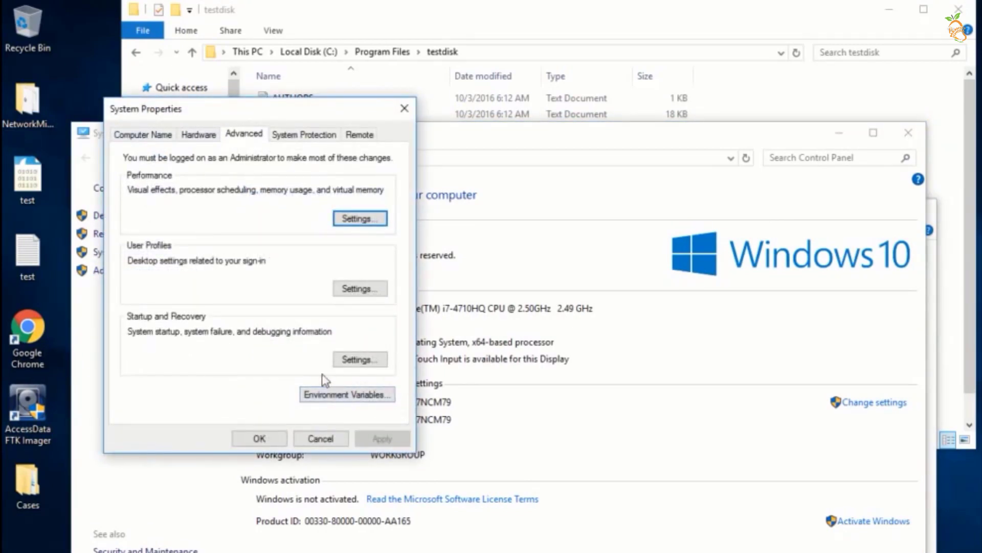
{"action": "left_click", "coordinate": [358, 399]}
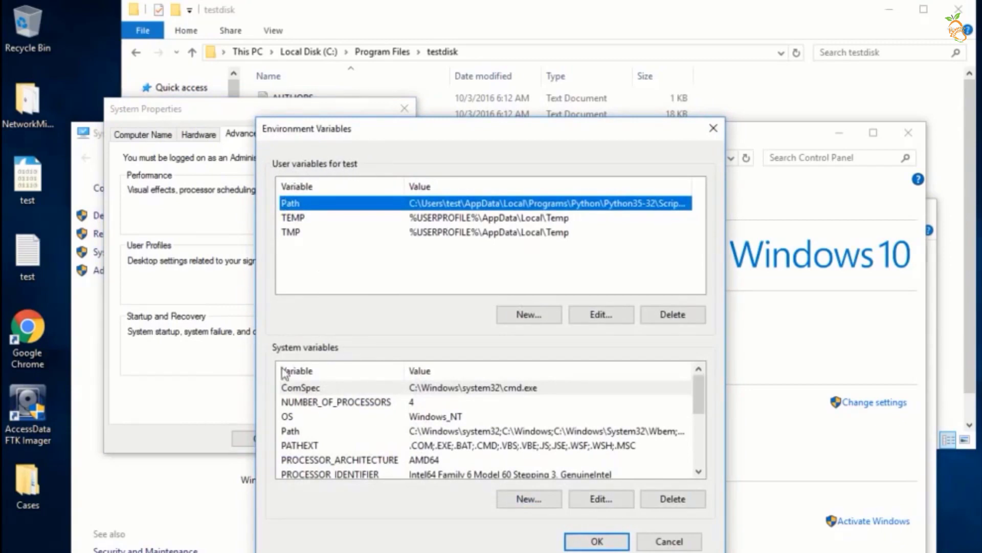
- Open the user-level Path variable for editing to see its list of folder entries
{"action": "left_click", "coordinate": [290, 432]}
{"action": "left_click", "coordinate": [289, 206]}
{"action": "left_click", "coordinate": [297, 430]}
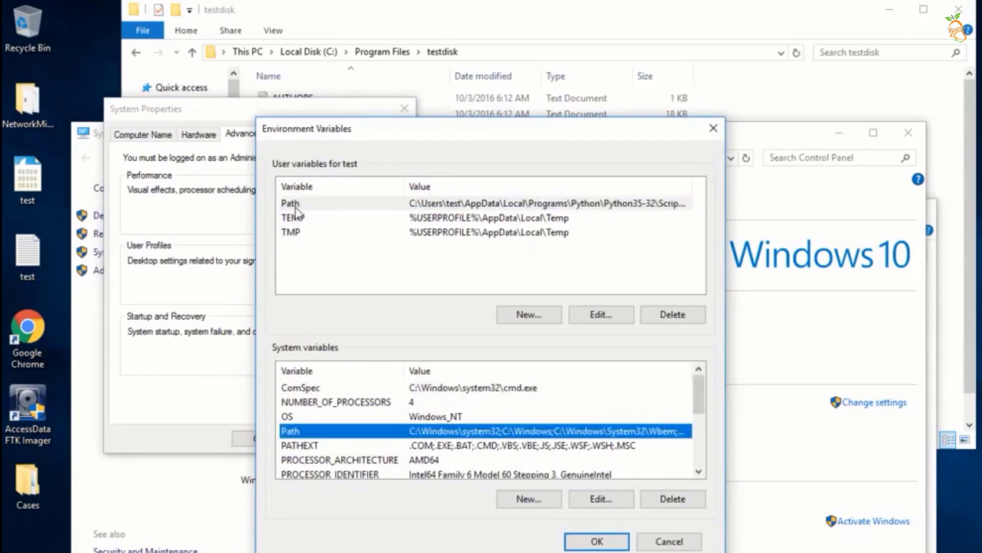
{"action": "left_click", "coordinate": [294, 204]}
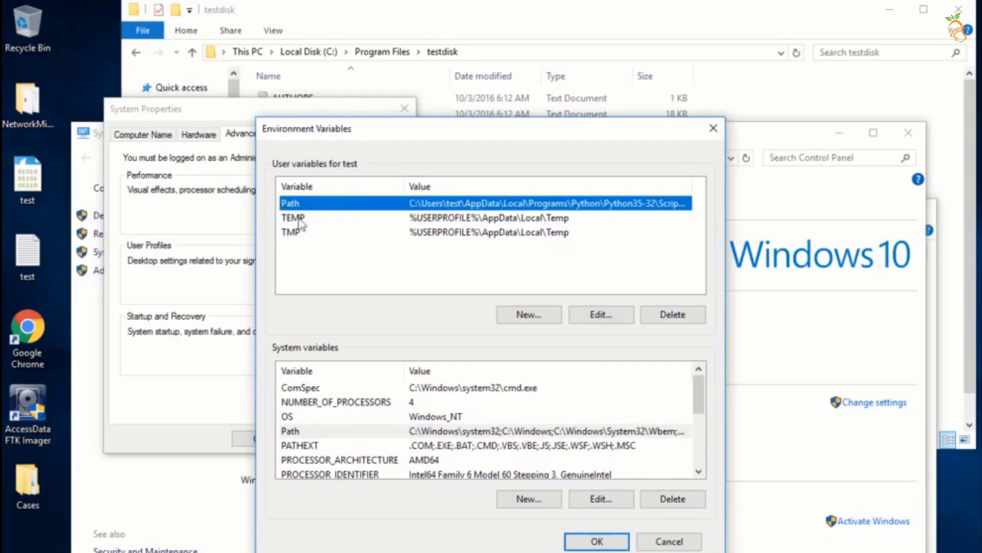
{"action": "left_click", "coordinate": [602, 314]}
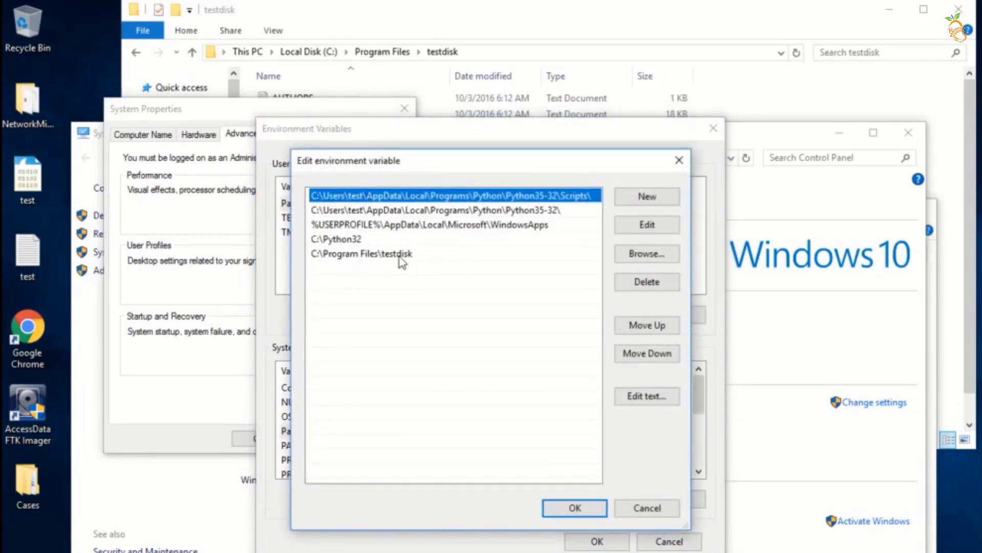
- Add a second C:\Program Files\testdisk entry to the Path list and remove this duplicate again
{"action": "left_click", "coordinate": [646, 196]}
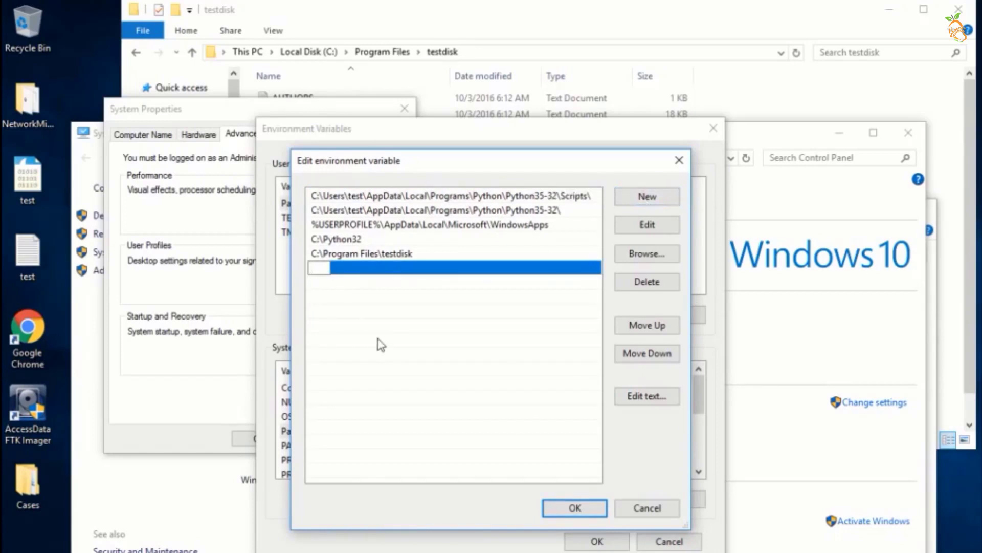
{"action": "key", "text": "ctrl+v"}
{"action": "right_click", "coordinate": [369, 267]}
{"action": "left_click", "coordinate": [348, 270]}
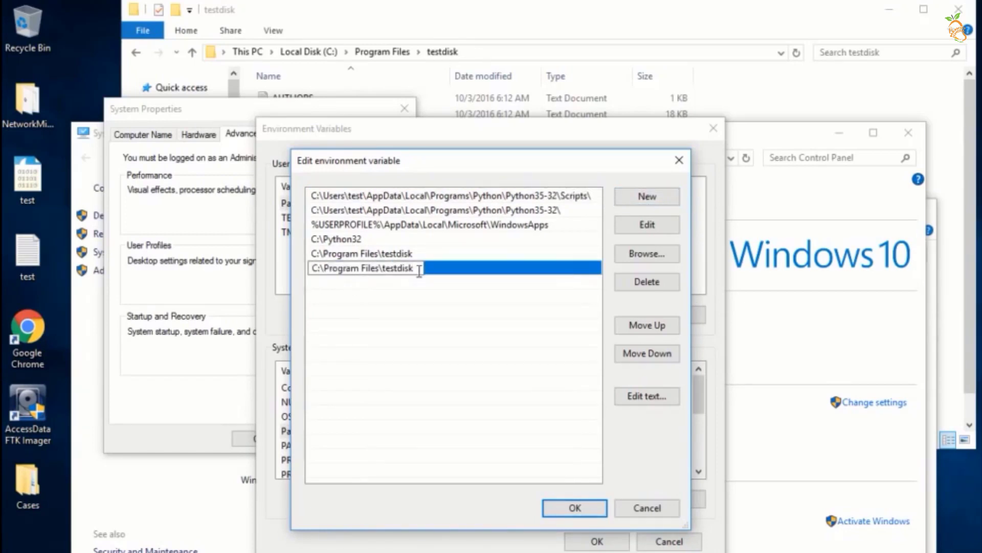
{"action": "left_click_drag", "start_coordinate": [420, 270], "coordinate": [256, 276]}
{"action": "key", "text": "Delete"}
{"action": "left_click", "coordinate": [382, 255]}
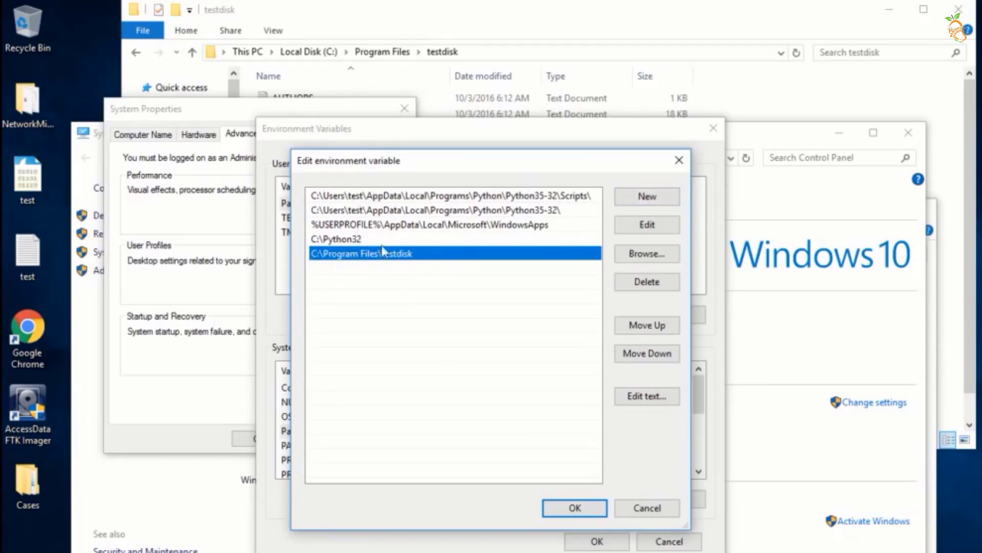
- Accept the Path, Environment Variables and System Properties dialogs, and close the System window
{"action": "left_click", "coordinate": [575, 507]}
{"action": "left_click", "coordinate": [593, 541]}
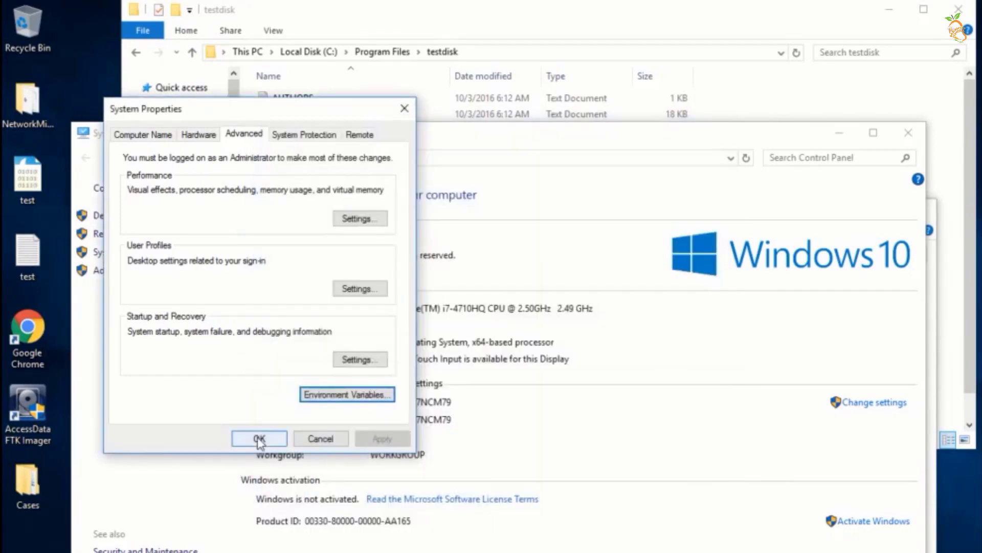
{"action": "left_click", "coordinate": [259, 438]}
{"action": "left_click", "coordinate": [909, 132]}
{"action": "left_click", "coordinate": [725, 26]}
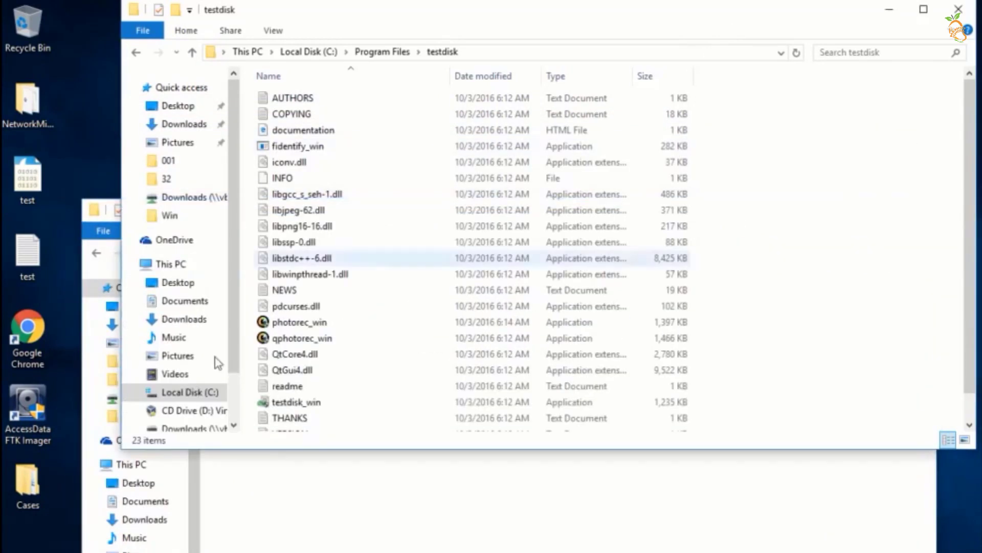
- Bring the Cases\001\Images\001 folder window forward and examine the 001-2016 disk image segments
{"action": "left_click", "coordinate": [418, 528]}
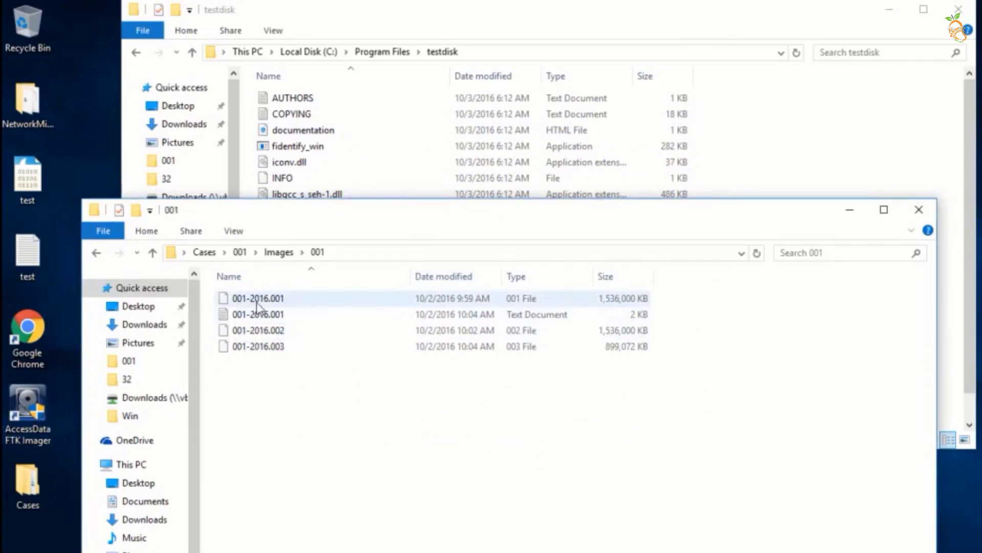
{"action": "key", "text": "Down"}
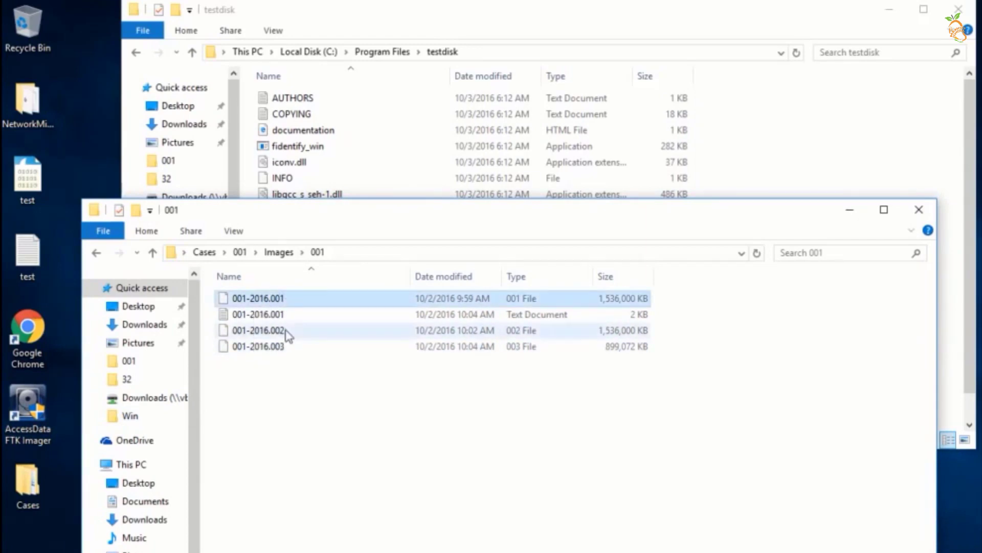
{"action": "left_click", "coordinate": [289, 346]}
{"action": "left_click", "coordinate": [318, 440]}
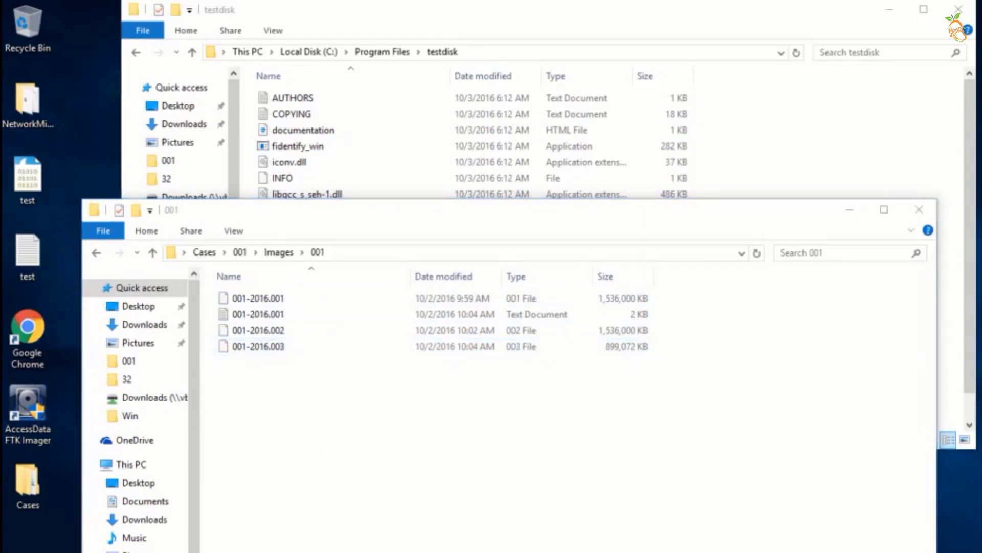
- Open Command Prompt and move its window toward the upper part of the desktop
{"action": "key", "text": "super"}
{"action": "type", "text": "cmd"}
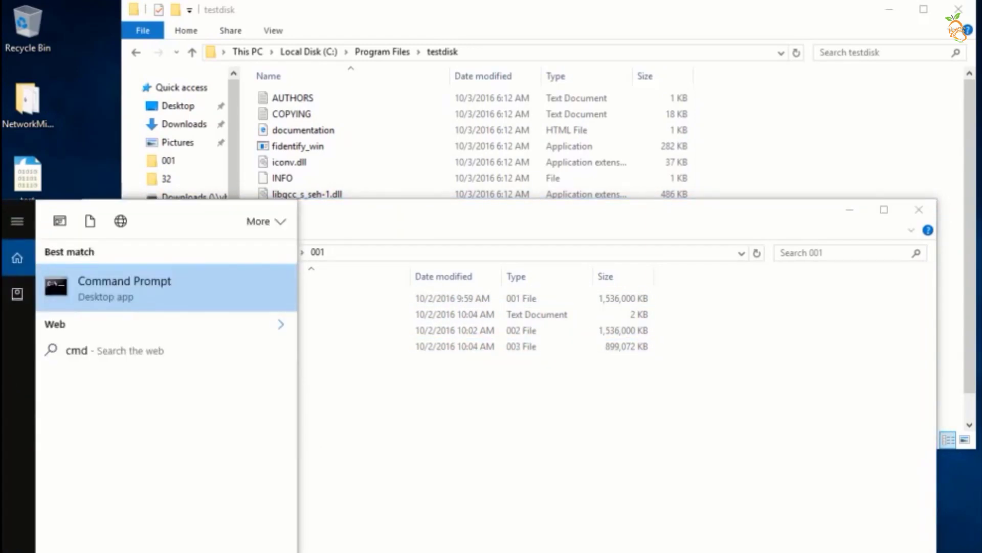
{"action": "left_click", "coordinate": [128, 296]}
{"action": "left_click_drag", "start_coordinate": [200, 134], "coordinate": [137, 117]}
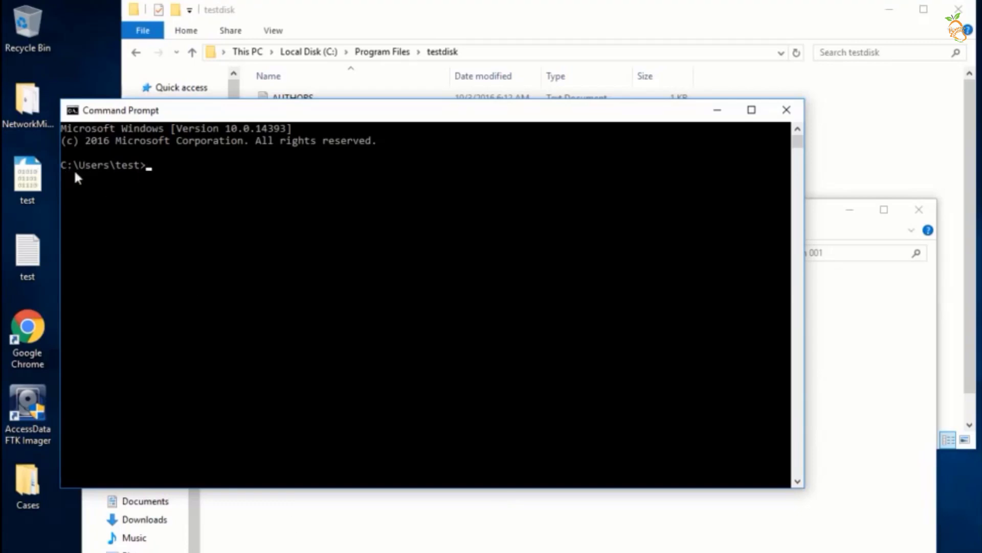
- Copy the image folder's path, change Command Prompt to C:\Users\test\Desktop\Cases\001\Images\001, and list its contents
{"action": "left_click", "coordinate": [426, 526]}
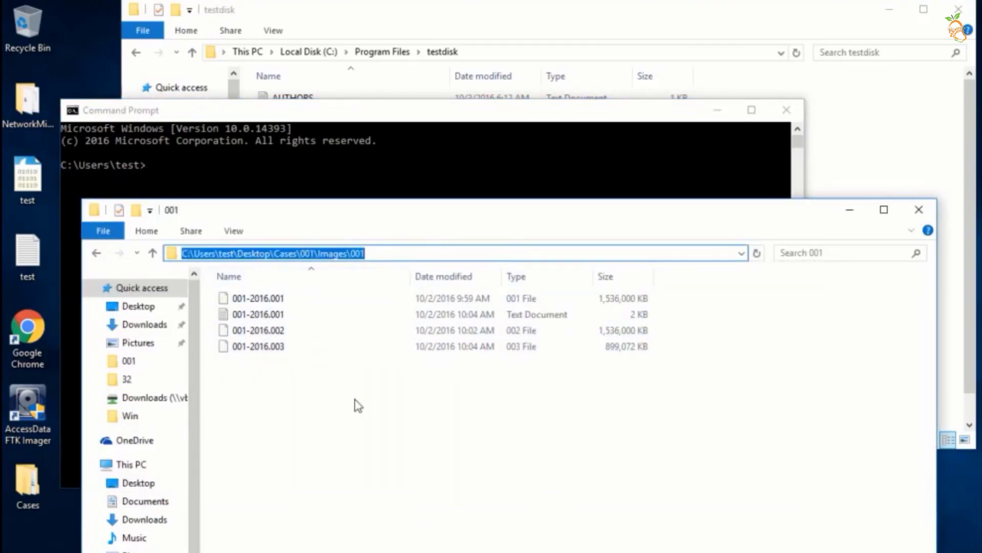
{"action": "right_click", "coordinate": [333, 253]}
{"action": "left_click", "coordinate": [367, 302]}
{"action": "left_click", "coordinate": [379, 168]}
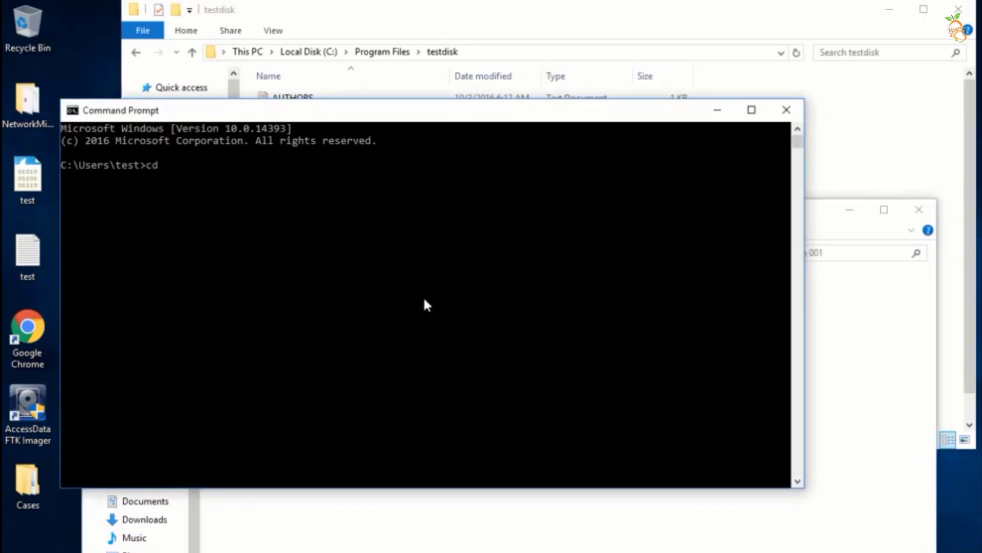
{"action": "key", "text": "alt+Tab"}
{"action": "left_click", "coordinate": [147, 176]}
{"action": "key", "text": "ctrl+v"}
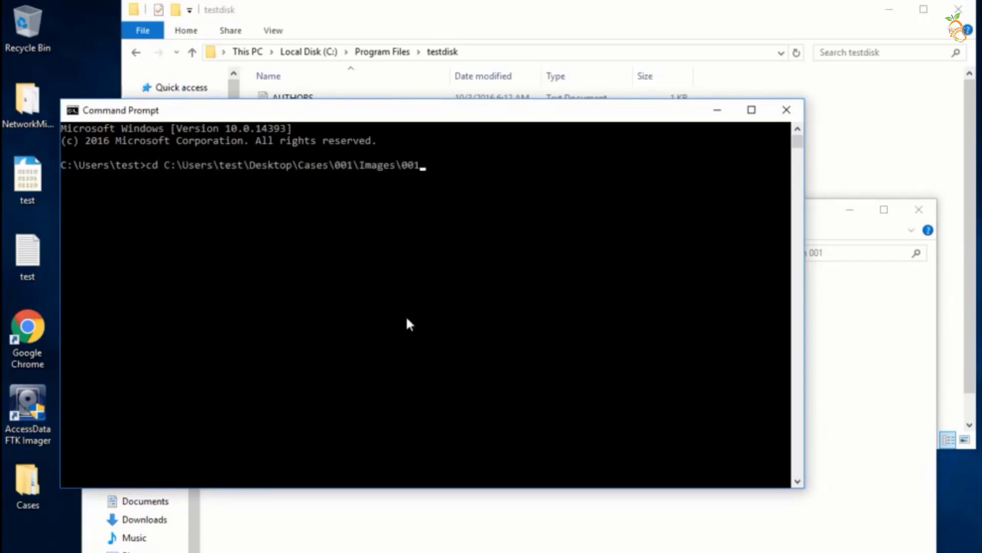
{"action": "key", "text": "Return"}
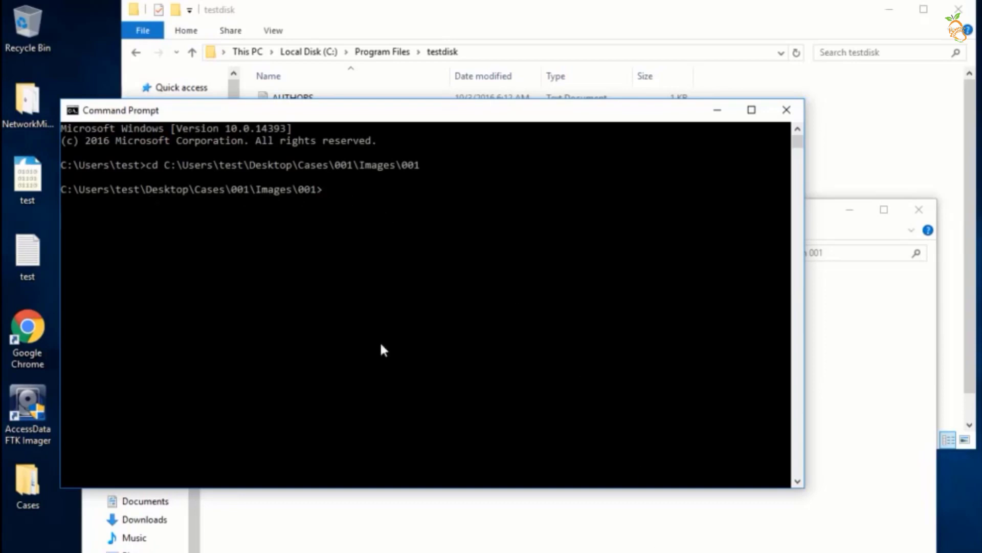
{"action": "type", "text": "dir"}
{"action": "key", "text": "Return"}
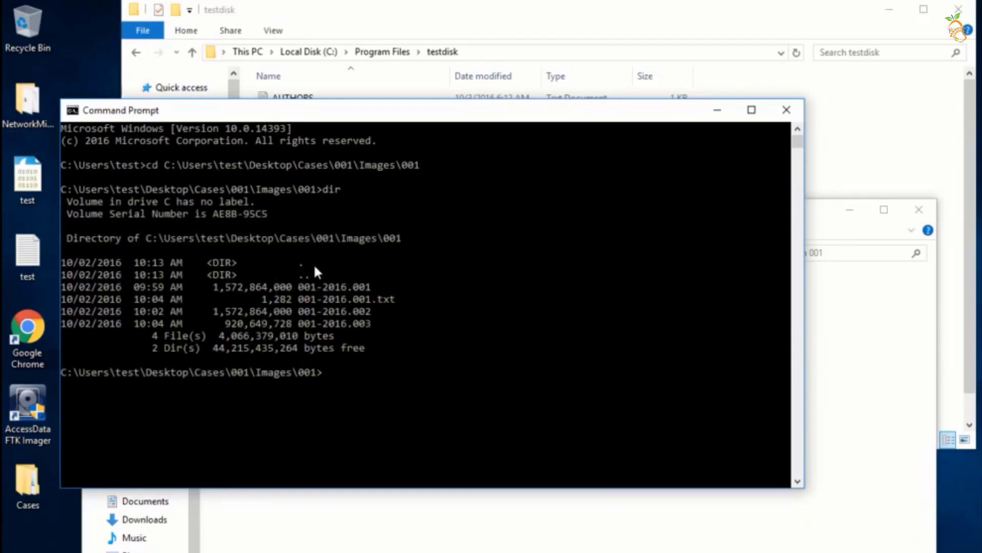
- Check the PhotoRec program's name in the testdisk folder, run photorec_win 001-2016.001, and allow it to make changes
{"action": "left_click", "coordinate": [459, 26]}
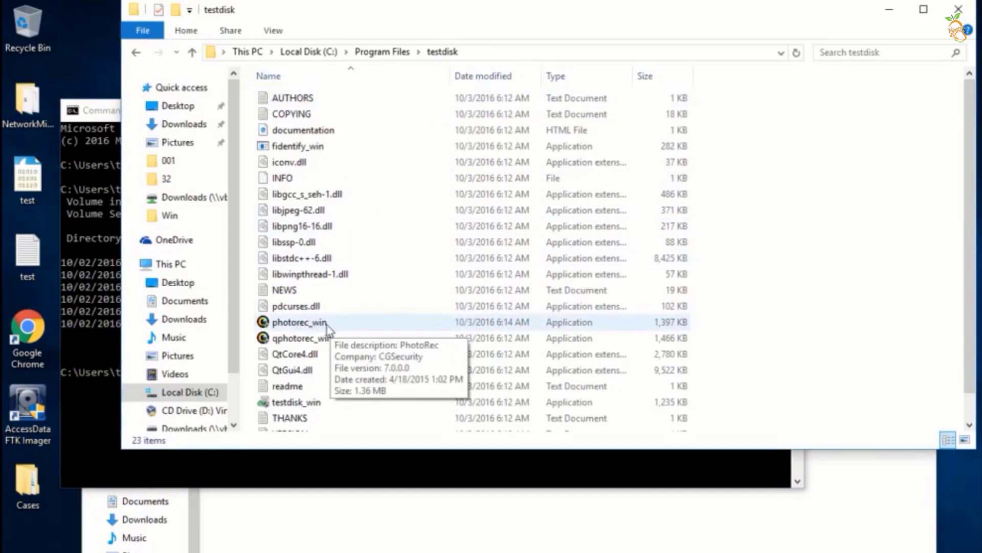
{"action": "left_click", "coordinate": [352, 458]}
{"action": "type", "text": "photorec_win "}
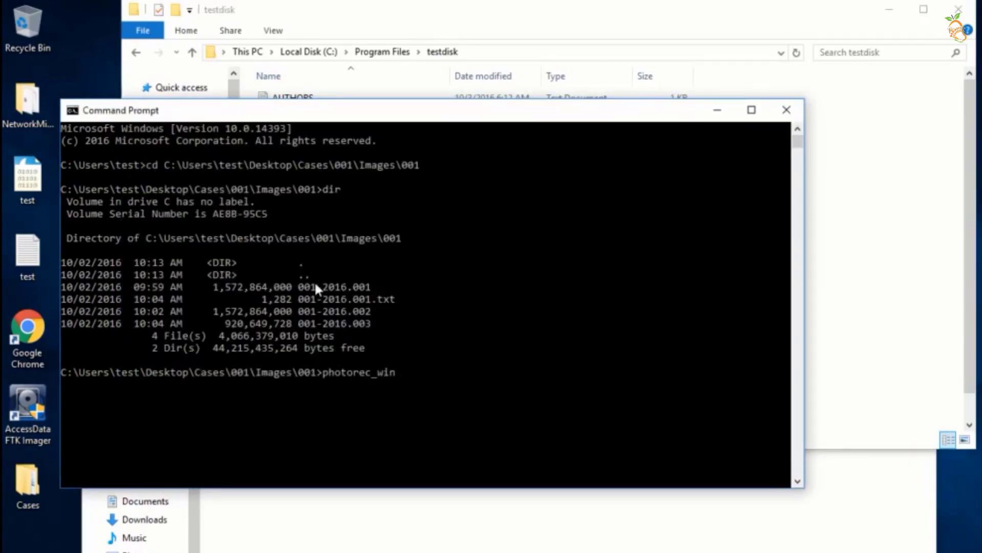
{"action": "type", "text": "001-2016"}
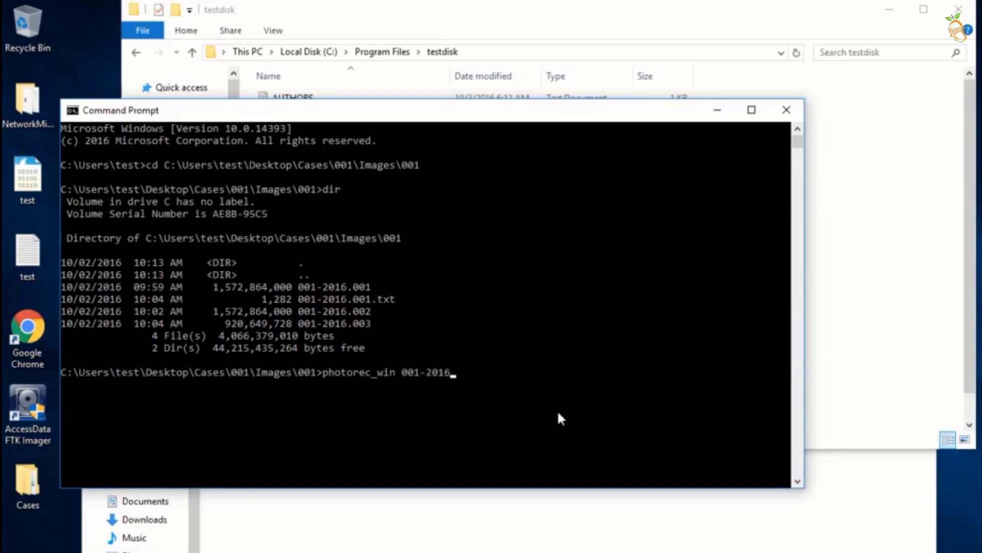
{"action": "type", "text": ".001"}
{"action": "key", "text": "Return"}
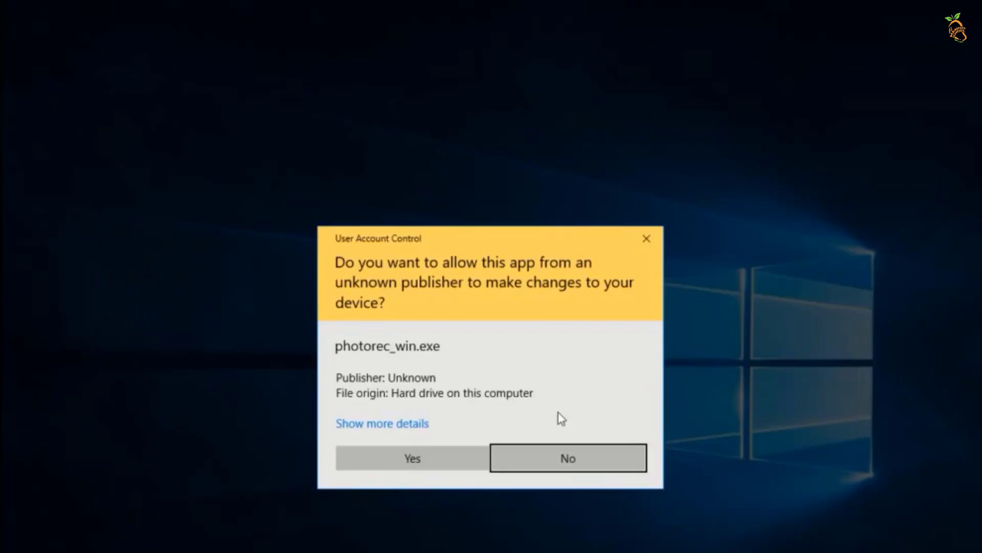
{"action": "left_click", "coordinate": [427, 458]}
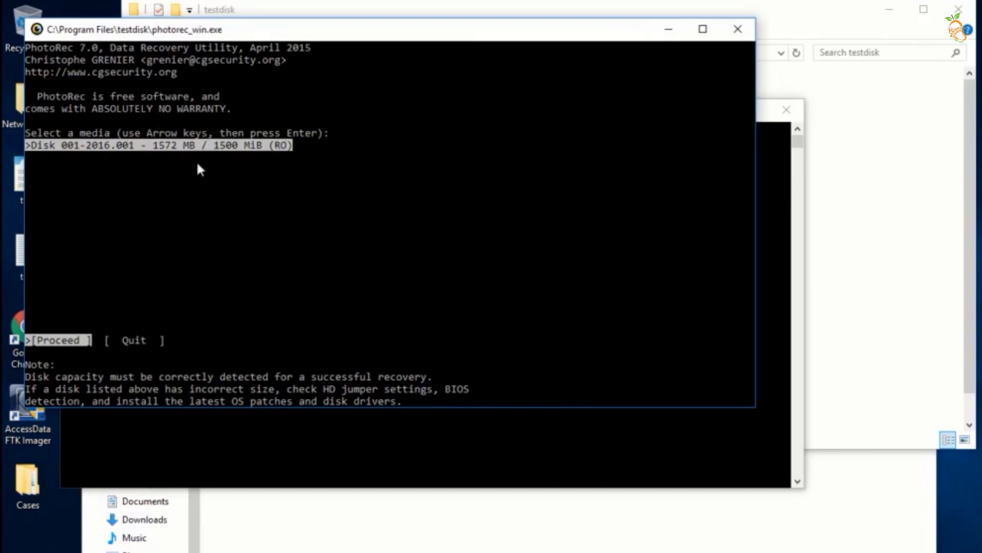
- Open the 001-2016.001 text report from the image folder and examine the drive's source data size
{"action": "left_click", "coordinate": [577, 508]}
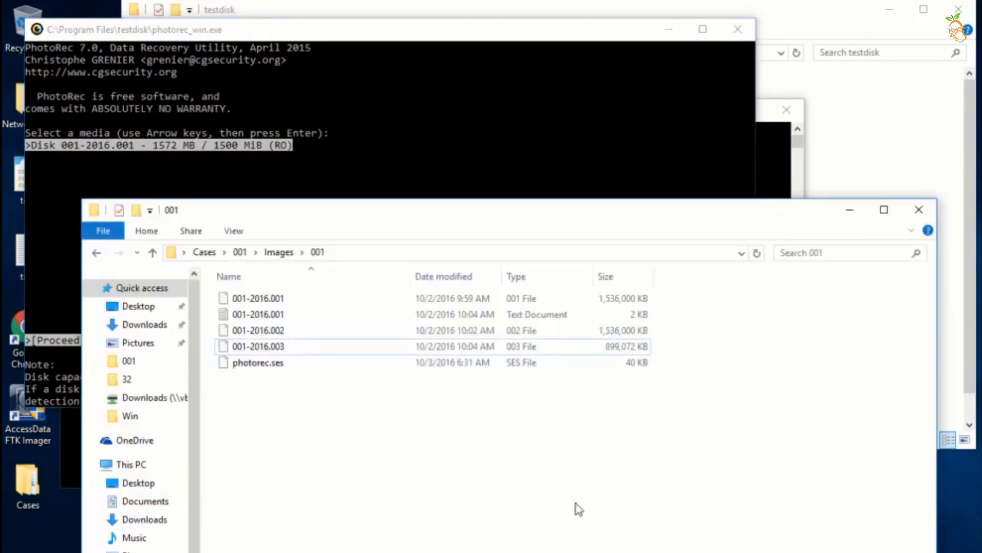
{"action": "left_click", "coordinate": [282, 315]}
{"action": "double_click", "coordinate": [283, 316]}
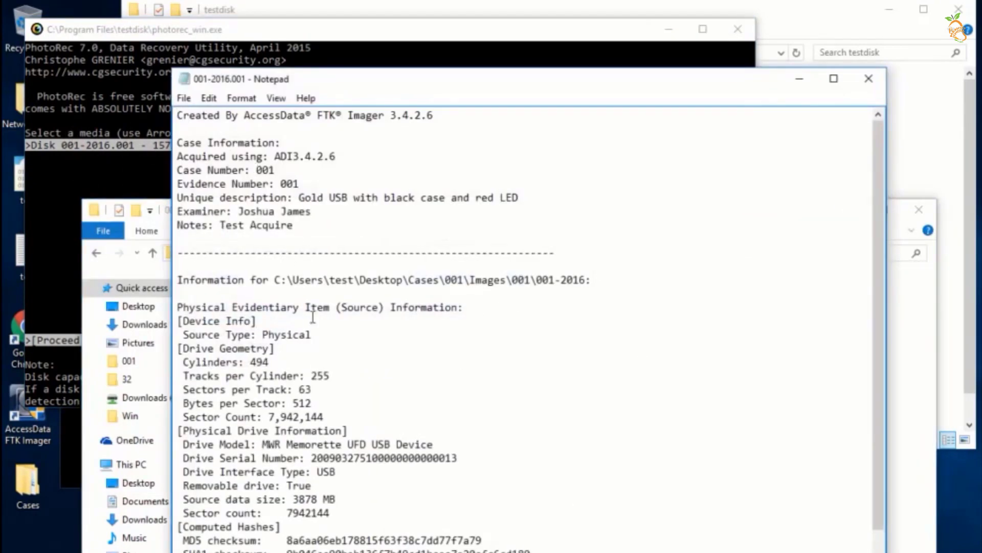
{"action": "left_click_drag", "start_coordinate": [293, 500], "coordinate": [317, 500]}
{"action": "scroll", "coordinate": [462, 471], "scroll_direction": "down", "scroll_amount": 2}
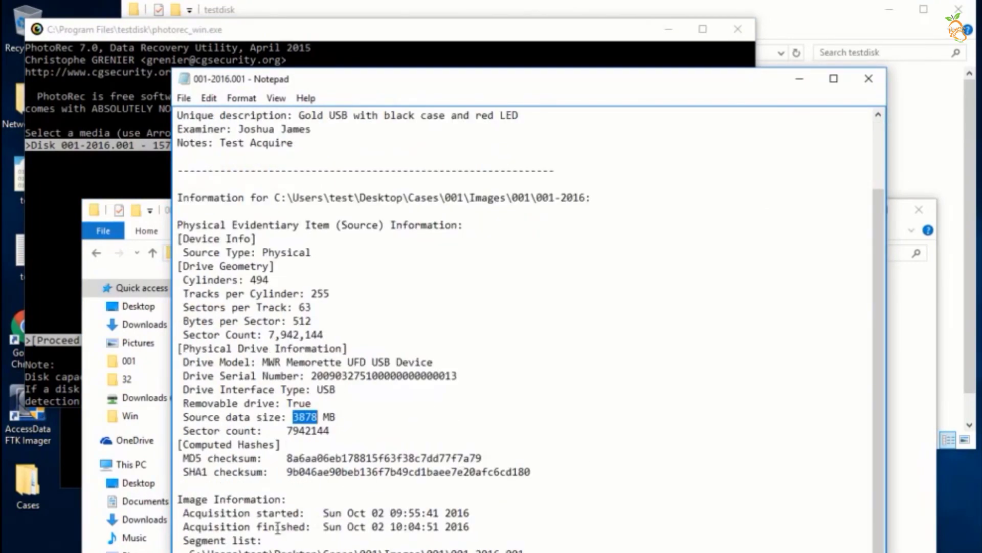
{"action": "left_click_drag", "start_coordinate": [336, 416], "coordinate": [225, 417]}
- Return to the PhotoRec window and quit the program without proceeding with the 001-2016.001 disk
{"action": "left_click", "coordinate": [167, 168]}
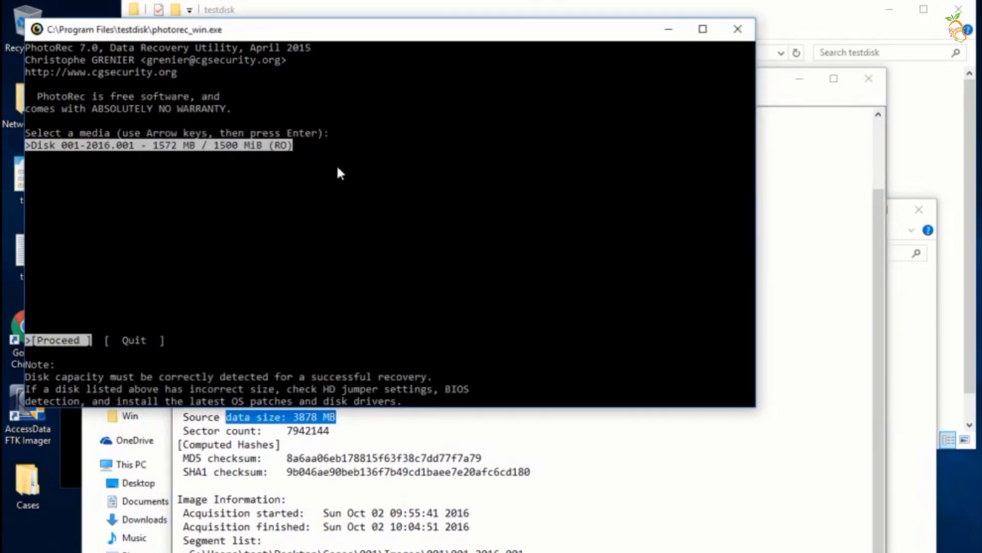
{"action": "left_click", "coordinate": [381, 241]}
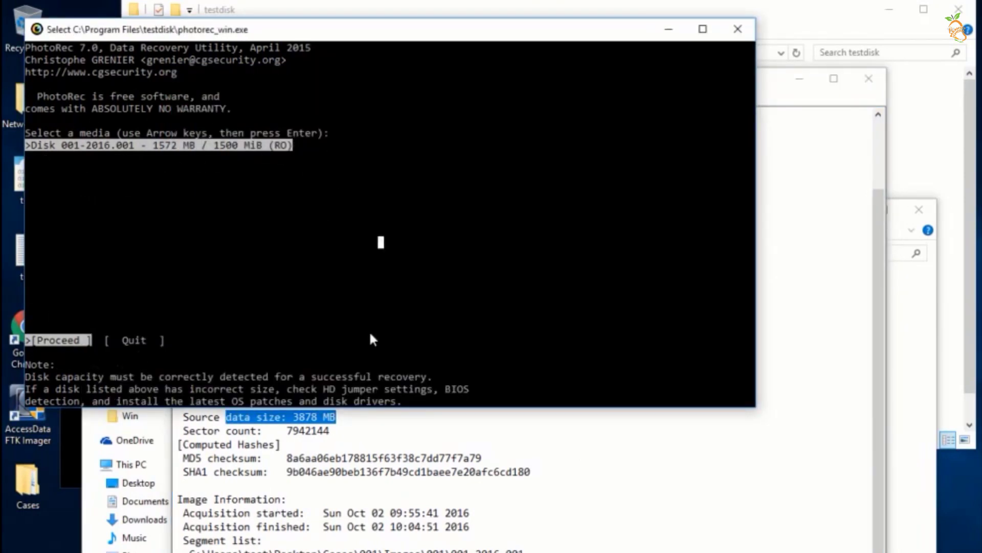
{"action": "key", "text": "Right"}
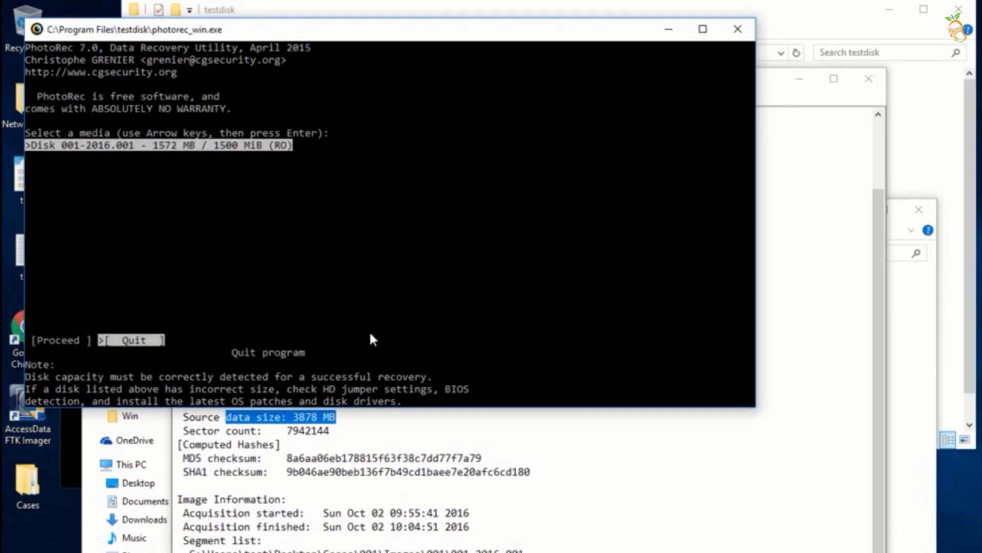
{"action": "key", "text": "Return"}
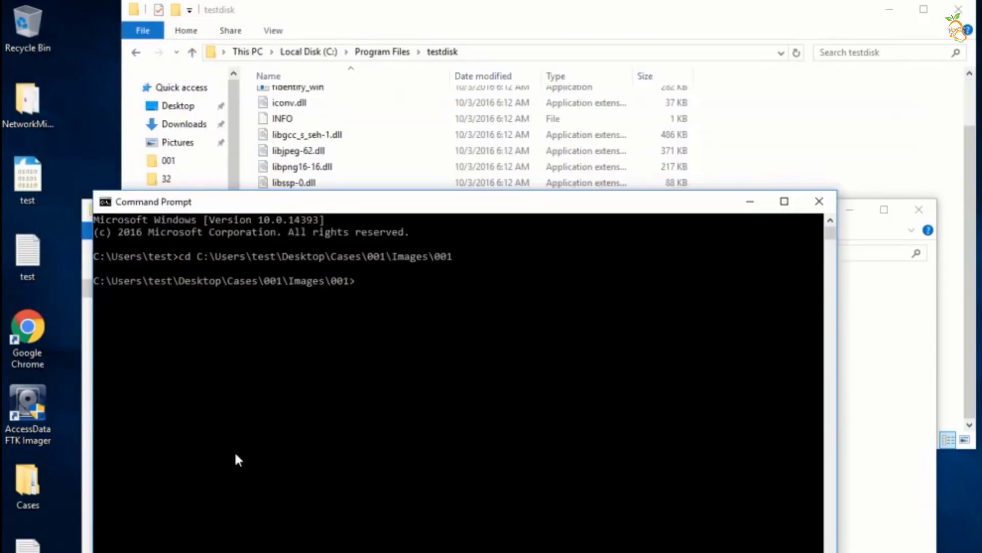
- List the contents of the Images\001 folder in Command Prompt
{"action": "type", "text": "dir"}
{"action": "key", "text": "Return"}
- Draft the command photorec_win 001-2016.001, change the extension to ???, and remove the file argument without running it
{"action": "type", "text": "photorec_"}
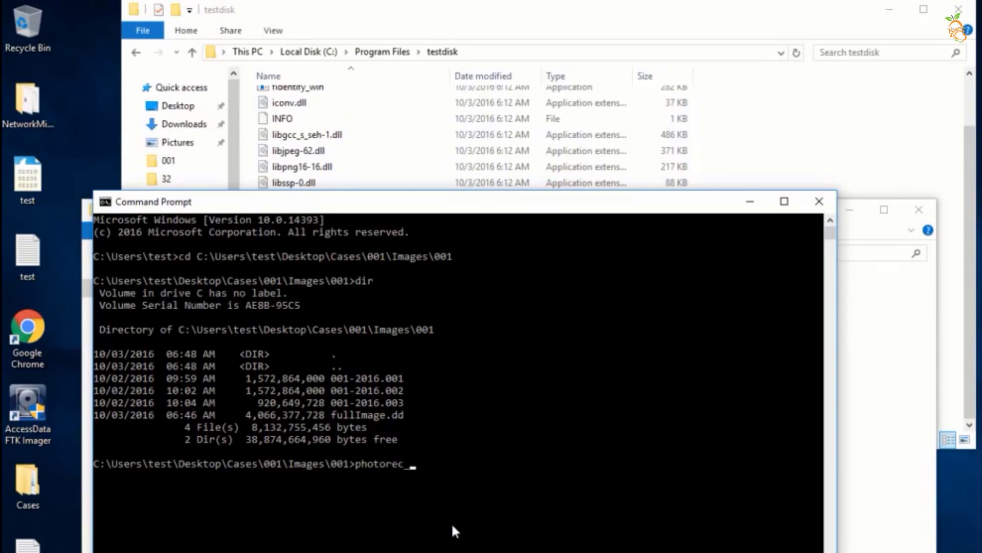
{"action": "type", "text": "win 001-2016.001"}
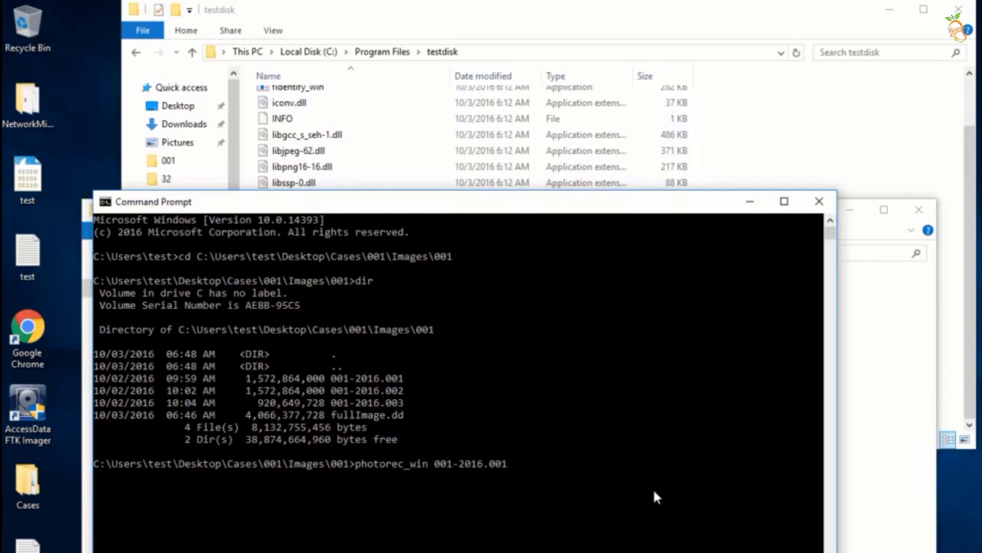
{"action": "key", "text": "BackSpace"}
{"action": "key", "text": "BackSpace"}
{"action": "key", "text": "BackSpace"}
{"action": "type", "text": "???"}
{"action": "key", "text": "BackSpace"}
{"action": "key", "text": "BackSpace"}
{"action": "key", "text": "BackSpace"}
{"action": "key", "text": "BackSpace"}
{"action": "key", "text": "BackSpace"}
{"action": "key", "text": "BackSpace"}
{"action": "key", "text": "BackSpace"}
{"action": "key", "text": "BackSpace"}
{"action": "key", "text": "BackSpace"}
{"action": "key", "text": "BackSpace"}
{"action": "key", "text": "BackSpace"}
{"action": "key", "text": "BackSpace"}
{"action": "key", "text": "BackSpace"}
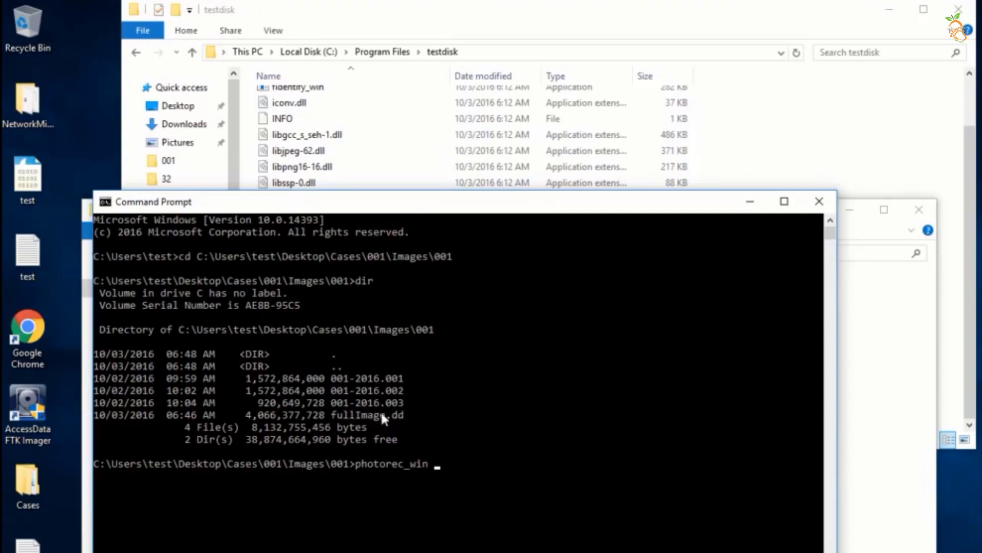
- Discard the drafted command and compute the MD5 checksum of fullImage.dd with md5sum
{"action": "key", "text": "Escape"}
{"action": "type", "text": "md5sum fullImage.dd"}
{"action": "key", "text": "Return"}
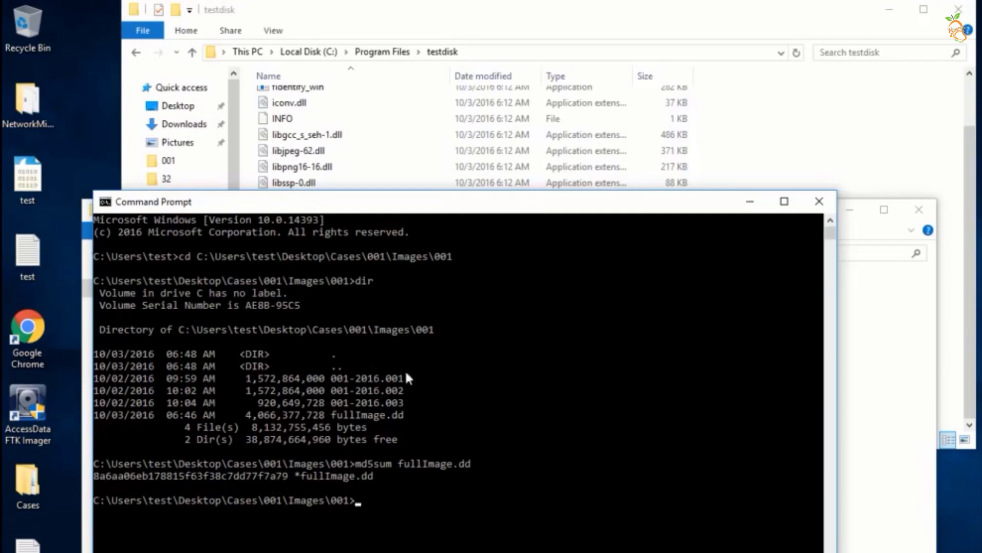
- Run photorec_win fullImage.dd, allow it to make changes to the device, and proceed with the fullImage.dd disk
{"action": "type", "text": "photorec_win fullImage.dd"}
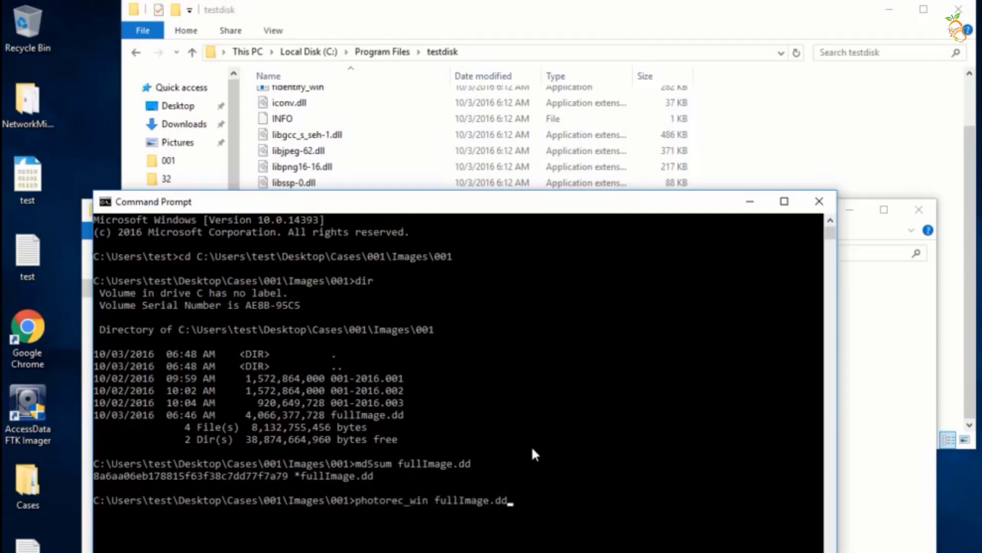
{"action": "key", "text": "Return"}
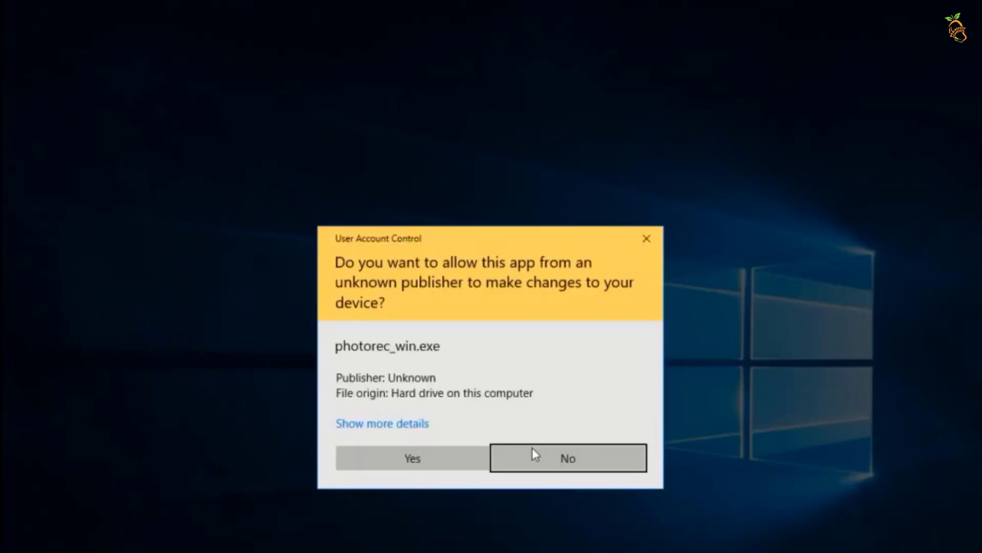
{"action": "left_click", "coordinate": [460, 455]}
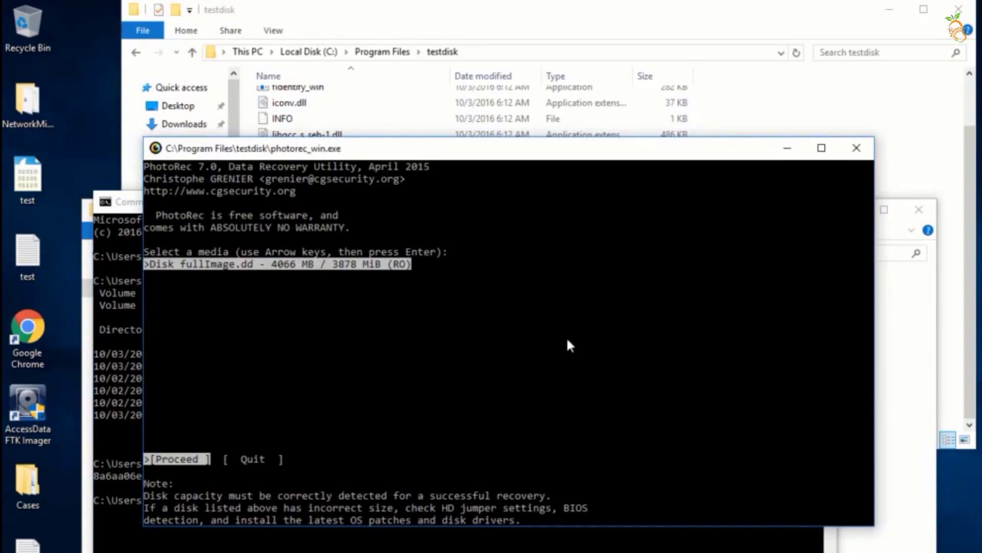
{"action": "key", "text": "Return"}
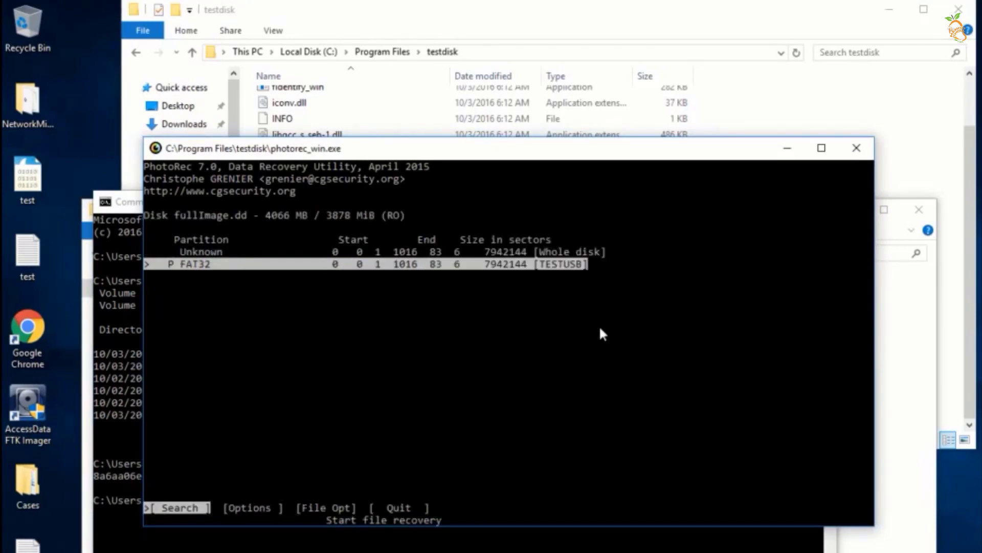
- Select the FAT32 TESTUSB partition and open the file type options for the recovery
{"action": "key", "text": "Up"}
{"action": "key", "text": "Down"}
{"action": "key", "text": "Right"}
{"action": "key", "text": "Right"}
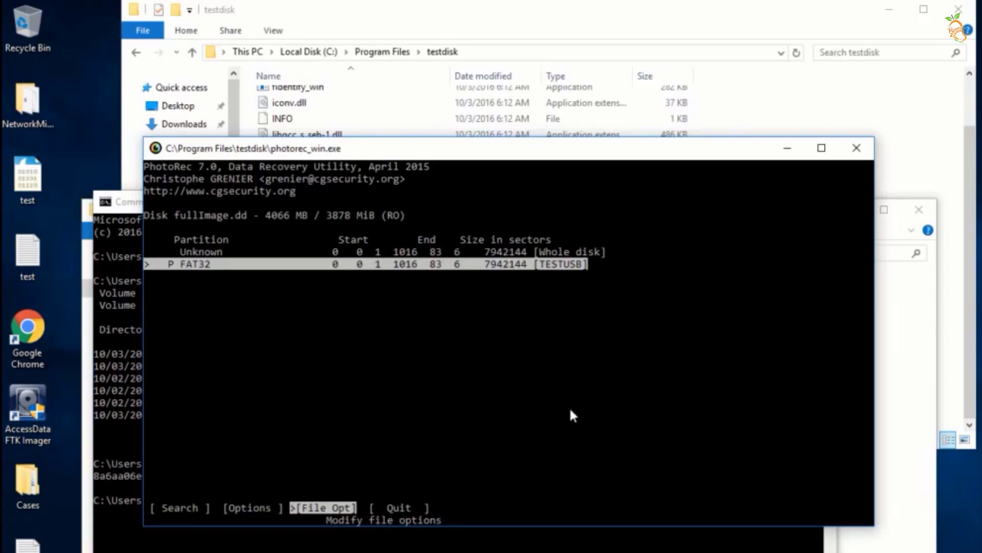
{"action": "key", "text": "Return"}
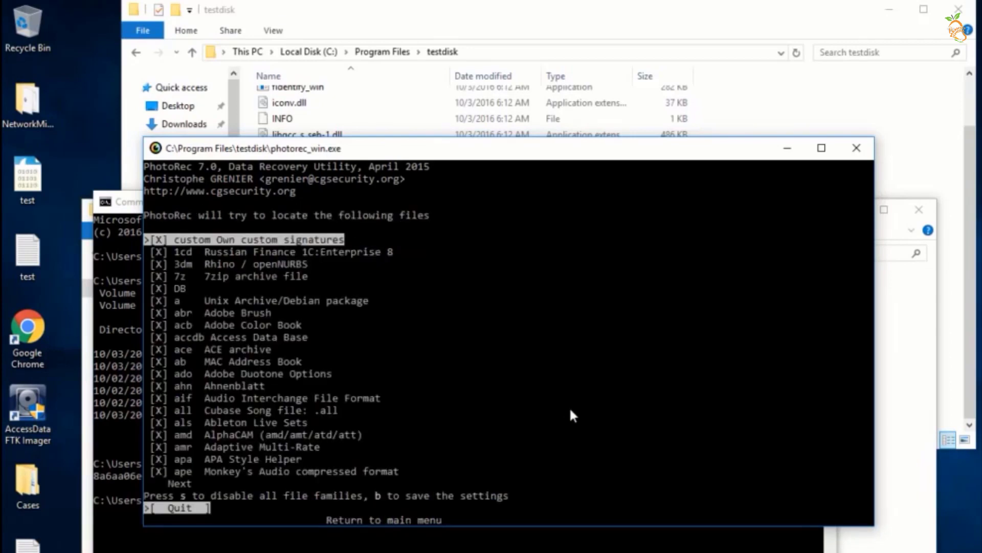
- Look through the list of file families PhotoRec can locate and return to the first entry
{"action": "key", "text": "Down"}
{"action": "key", "text": "Down"}
{"action": "key", "text": "Down"}
{"action": "key", "text": "Down"}
{"action": "key", "text": "Down"}
{"action": "key", "text": "Down"}
{"action": "key", "text": "Down"}
{"action": "key", "text": "Down"}
{"action": "key", "text": "Down"}
{"action": "key", "text": "Down"}
{"action": "key", "text": "Down"}
{"action": "key", "text": "Down"}
{"action": "key", "text": "Down"}
{"action": "key", "text": "Down"}
{"action": "key", "text": "Down"}
{"action": "key", "text": "Down"}
{"action": "key", "text": "Down"}
{"action": "key", "text": "Down"}
{"action": "key", "text": "Down"}
{"action": "key", "text": "Down"}
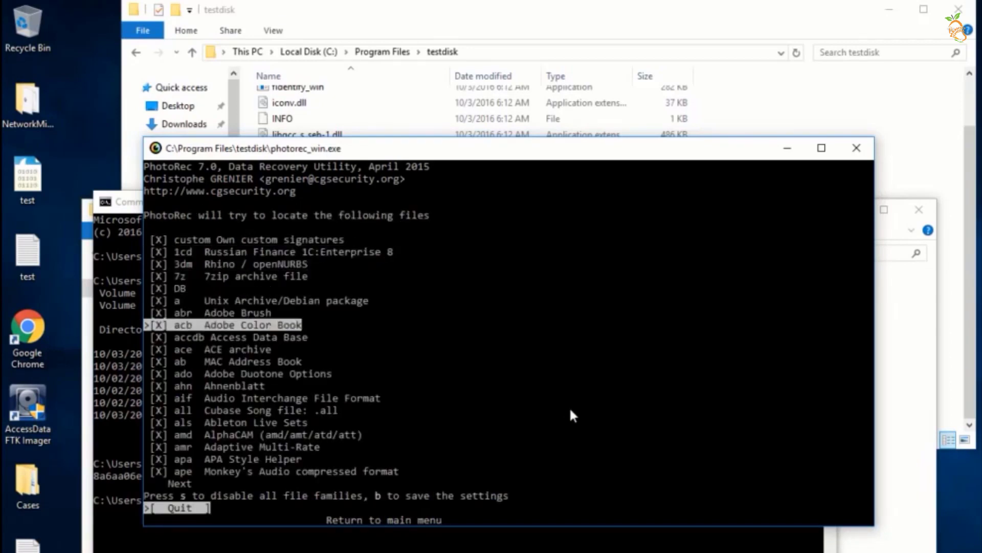
{"action": "key", "text": "Down"}
{"action": "key", "text": "Down"}
{"action": "key", "text": "Down"}
{"action": "key", "text": "Down"}
{"action": "key", "text": "Down"}
{"action": "key", "text": "Down"}
{"action": "key", "text": "Down"}
{"action": "key", "text": "Down"}
{"action": "key", "text": "Down"}
{"action": "key", "text": "Down"}
{"action": "key", "text": "Down"}
{"action": "key", "text": "Down"}
{"action": "key", "text": "Down"}
{"action": "key", "text": "Down"}
{"action": "key", "text": "Down"}
{"action": "key", "text": "Down"}
{"action": "key", "text": "Down"}
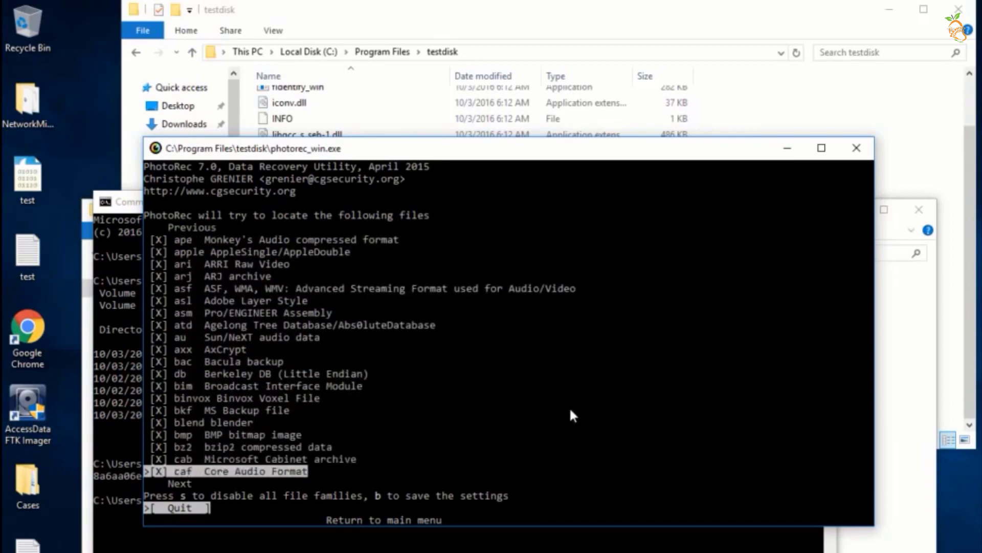
{"action": "key", "text": "Up"}
{"action": "key", "text": "Up"}
{"action": "key", "text": "Up"}
{"action": "key", "text": "Up"}
{"action": "key", "text": "Up"}
{"action": "key", "text": "Up"}
{"action": "key", "text": "Down"}
{"action": "key", "text": "Down"}
{"action": "key", "text": "Down"}
{"action": "key", "text": "Down"}
{"action": "key", "text": "Down"}
{"action": "key", "text": "Down"}
{"action": "key", "text": "Down"}
{"action": "key", "text": "Down"}
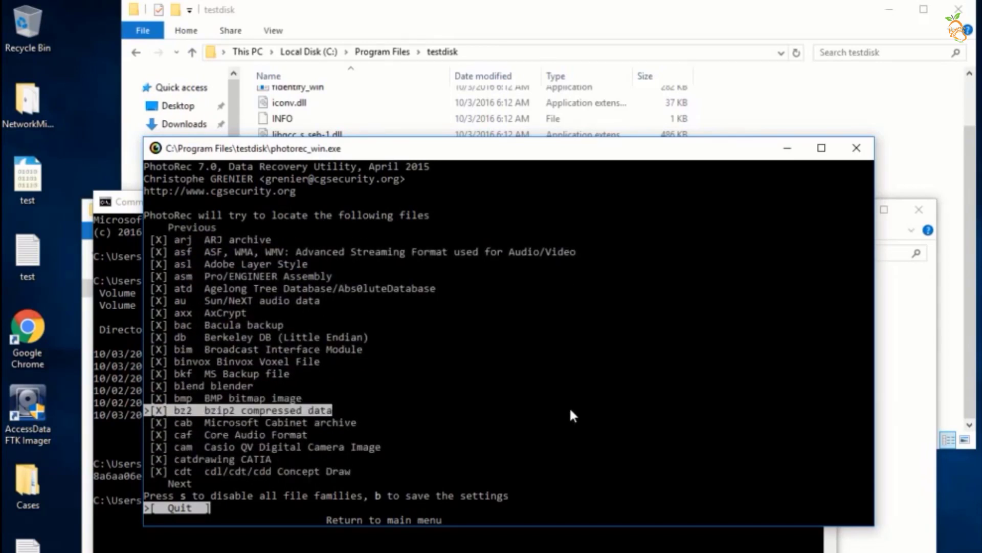
{"action": "key", "text": "Up"}
{"action": "key", "text": "Up"}
{"action": "key", "text": "Up"}
{"action": "key", "text": "Page_Up"}
{"action": "key", "text": "Page_Up"}
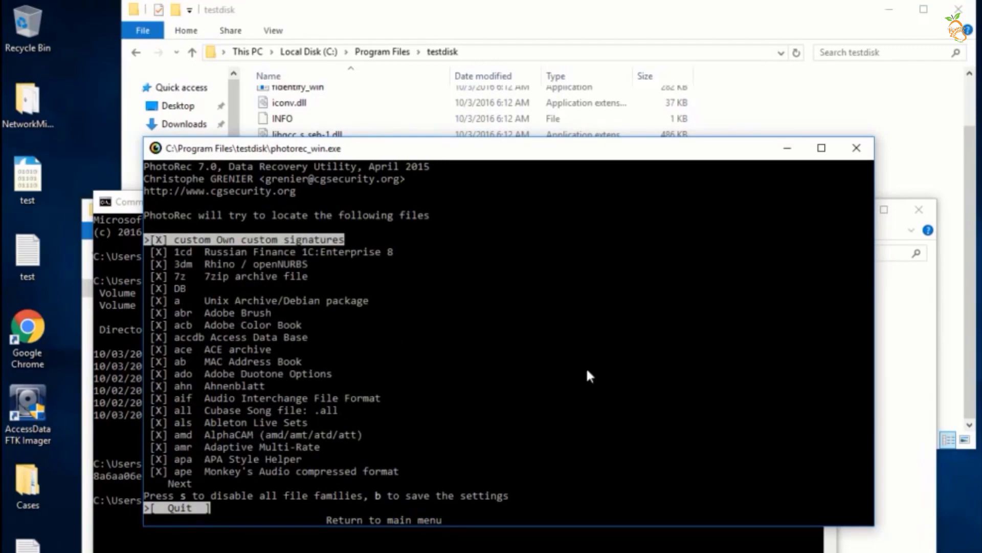
- Disable all file families, enable only JPG picture, and save the file type settings
{"action": "key", "text": "s"}
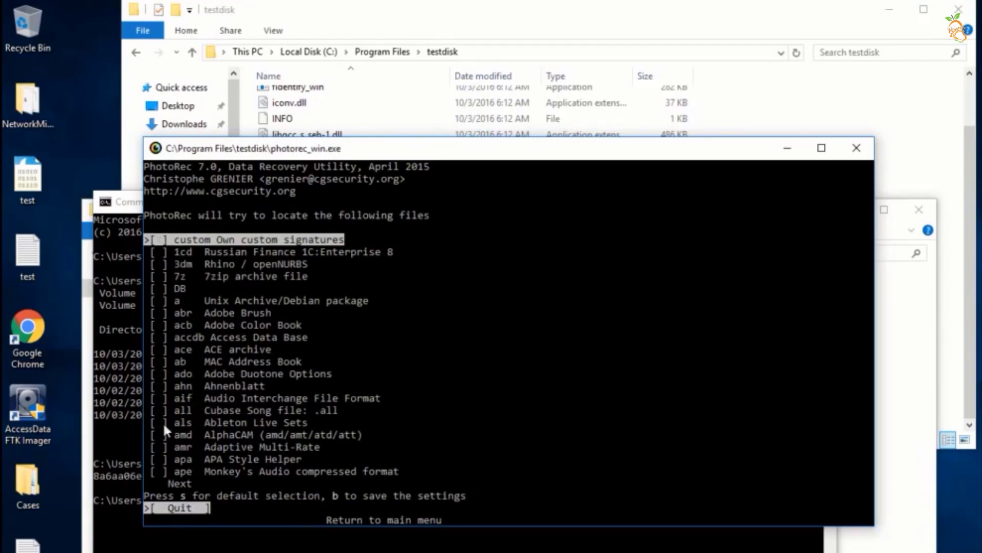
{"action": "key", "text": "Page_Down"}
{"action": "key", "text": "Page_Down"}
{"action": "key", "text": "Page_Down"}
{"action": "key", "text": "Page_Down"}
{"action": "key", "text": "Page_Down"}
{"action": "key", "text": "Page_Down"}
{"action": "key", "text": "Page_Down"}
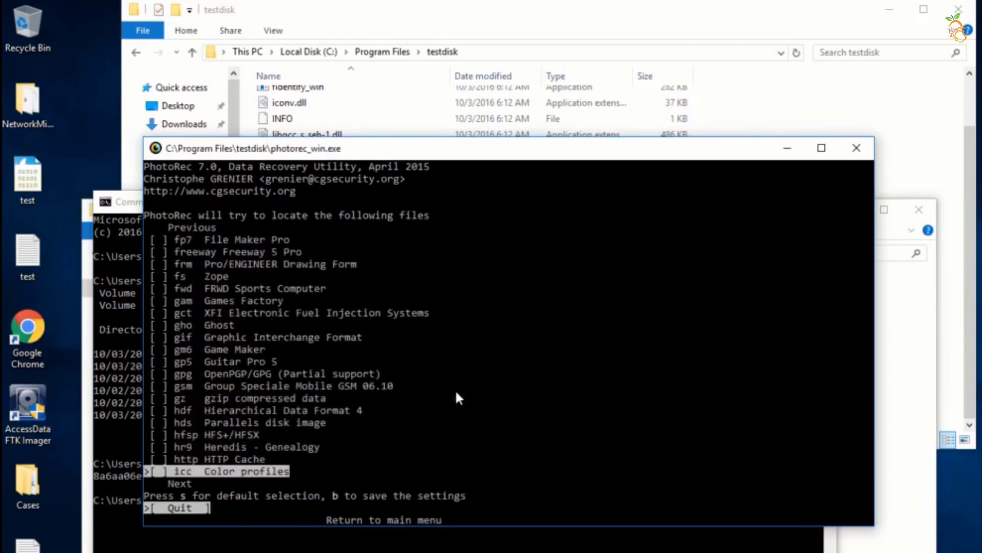
{"action": "key", "text": "Up"}
{"action": "key", "text": "Up"}
{"action": "key", "text": "Up"}
{"action": "key", "text": "Up"}
{"action": "key", "text": "Down"}
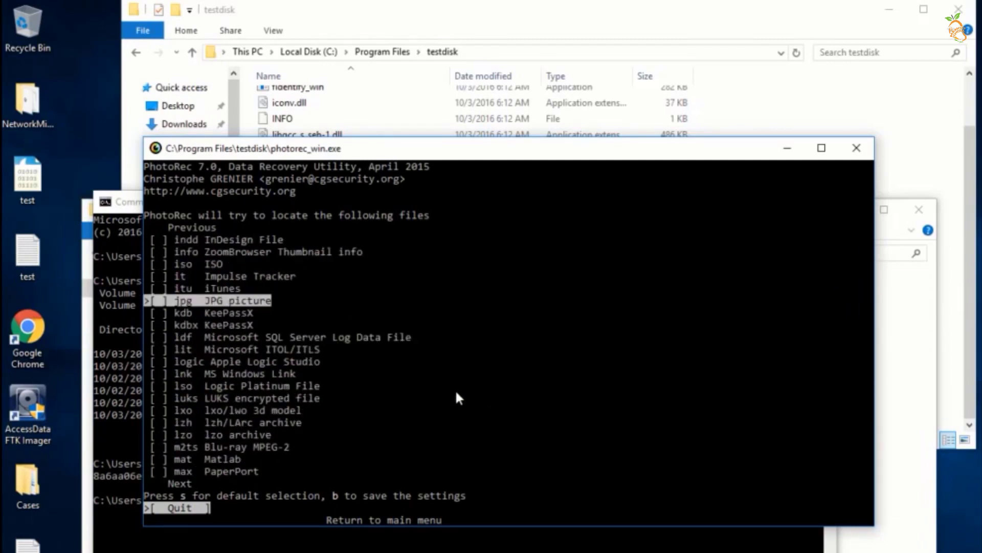
{"action": "key", "text": "space"}
{"action": "key", "text": "b"}
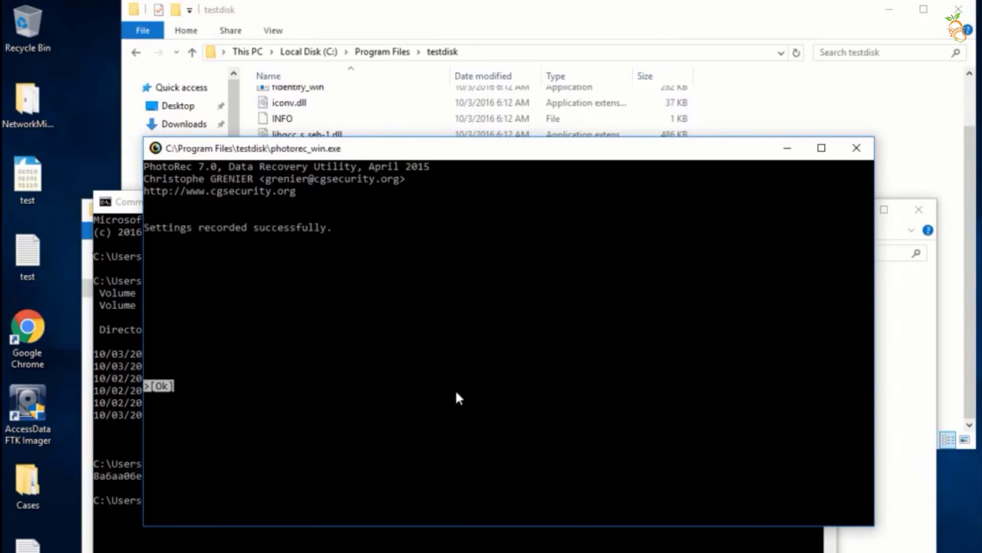
{"action": "key", "text": "Return"}
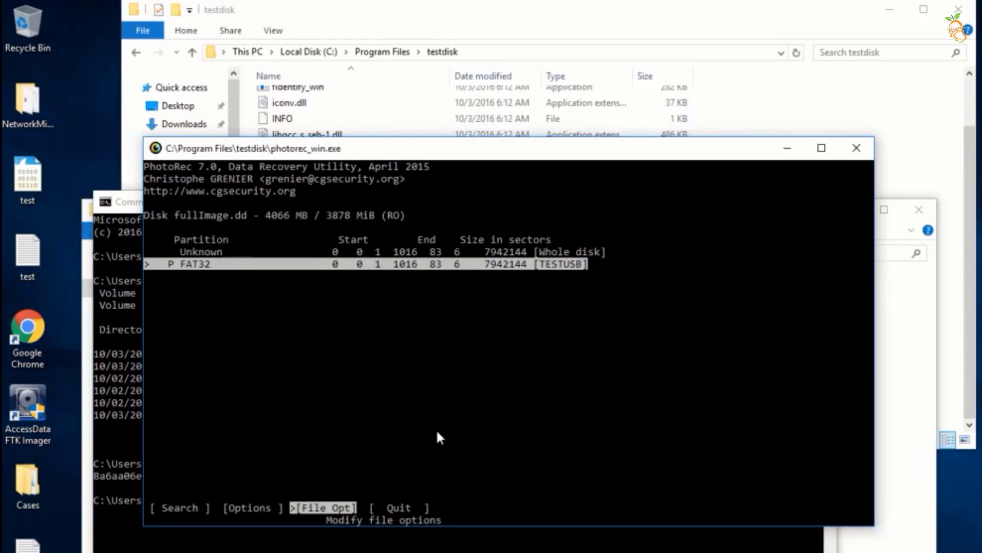
- Start the file search on the FAT32 partition and choose Other (FAT/NTFS/HFS+/ReiserFS) as the filesystem type
{"action": "key", "text": "Left"}
{"action": "key", "text": "Left"}
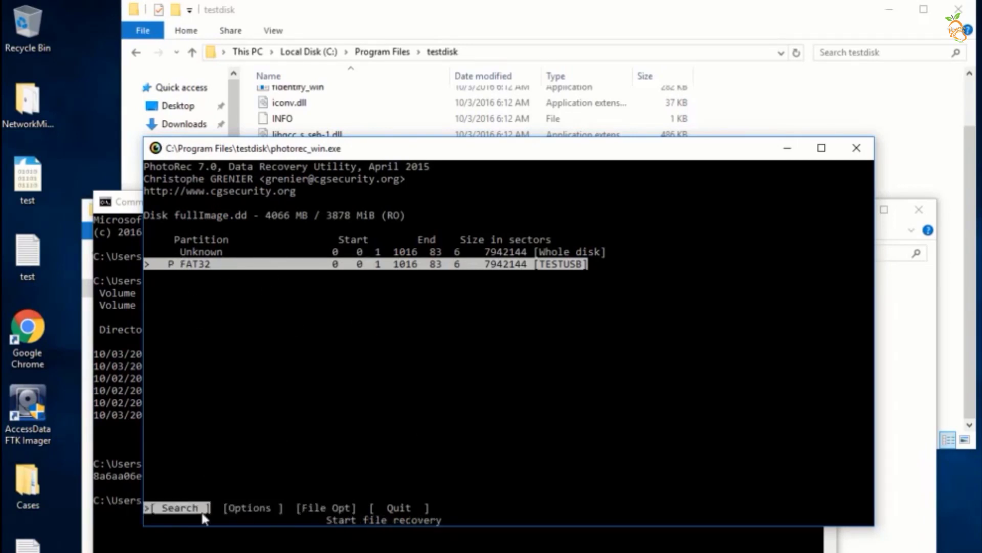
{"action": "key", "text": "Return"}
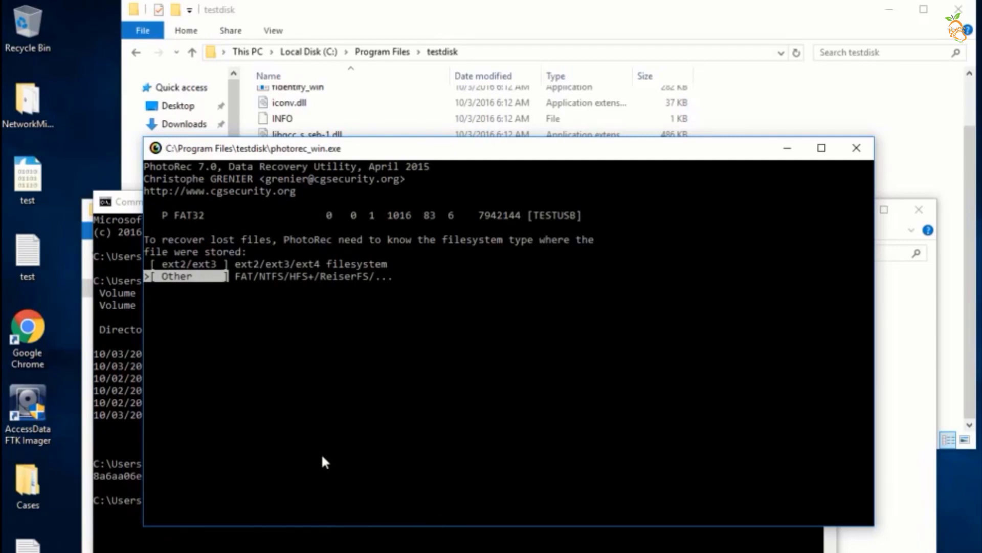
{"action": "key", "text": "Up"}
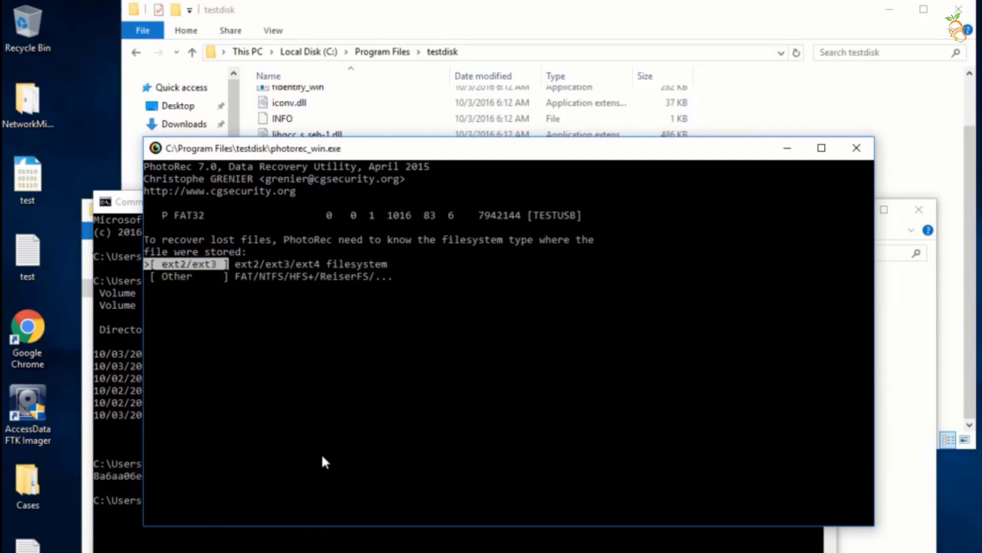
{"action": "key", "text": "Down"}
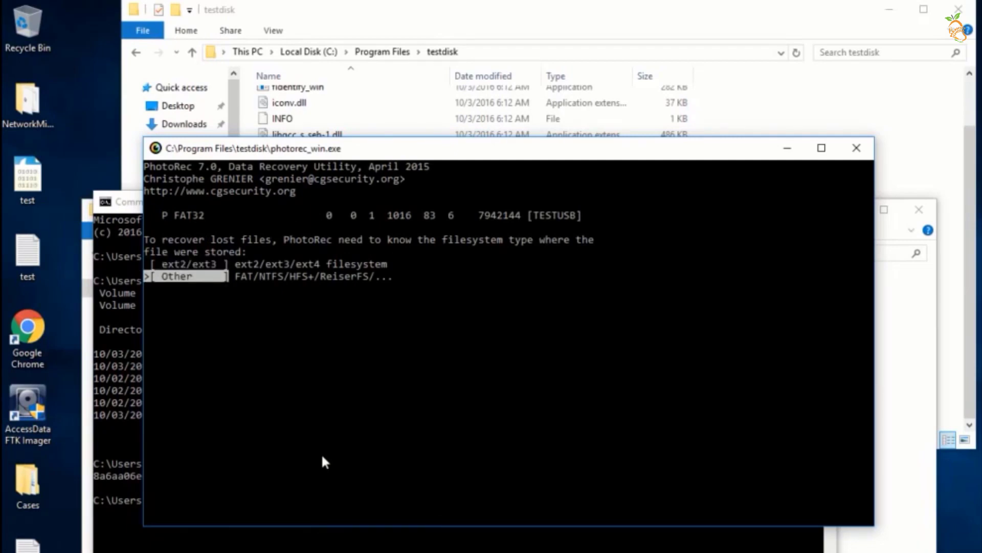
{"action": "key", "text": "Return"}
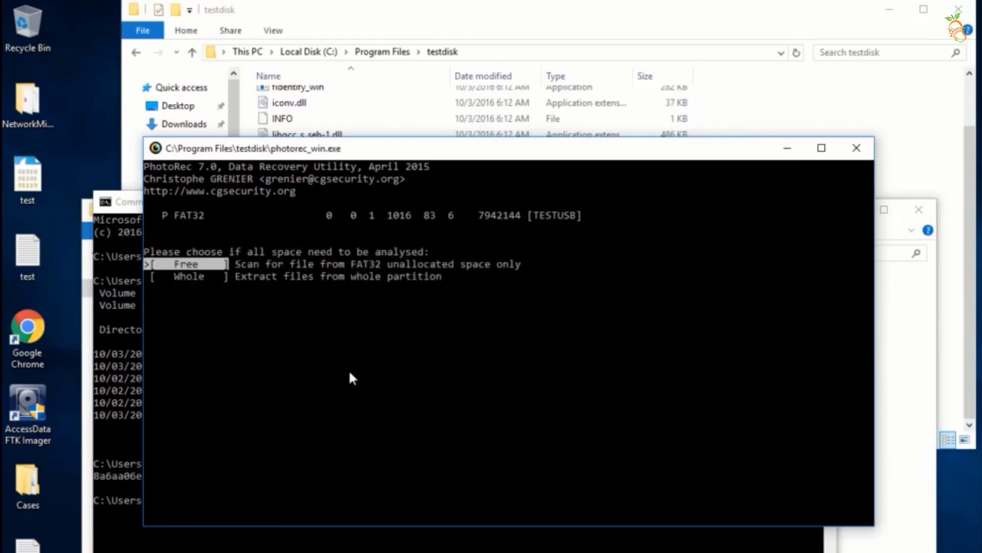
- Choose to extract files from the whole partition instead of only unallocated space
{"action": "key", "text": "Down"}
{"action": "key", "text": "Up"}
{"action": "key", "text": "Down"}
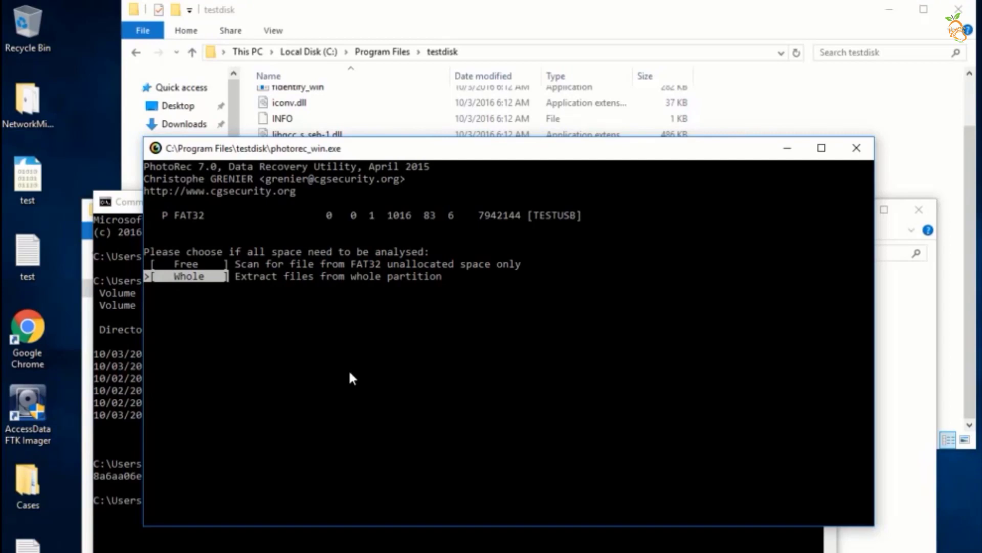
{"action": "key", "text": "Return"}
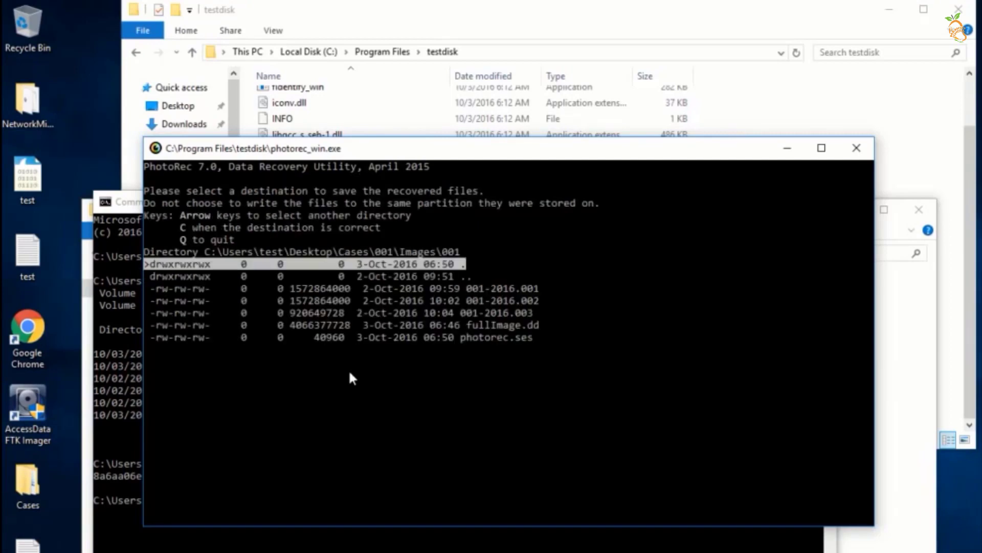
- Navigate the recovery destination from Images\001 up to Cases\001 and into the Temp folder
{"action": "key", "text": "Down"}
{"action": "key", "text": "Down"}
{"action": "key", "text": "Down"}
{"action": "key", "text": "Down"}
{"action": "key", "text": "Down"}
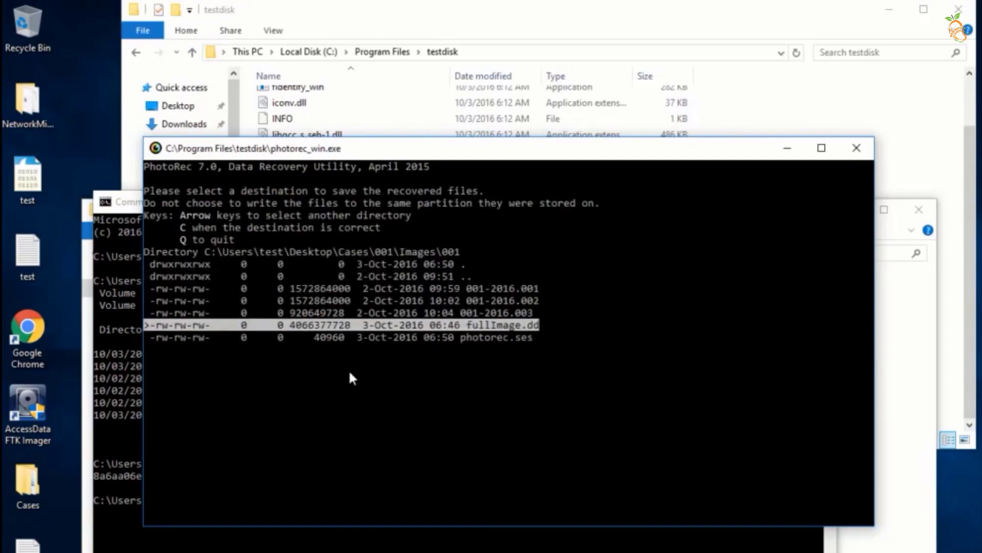
{"action": "key", "text": "Up"}
{"action": "key", "text": "Up"}
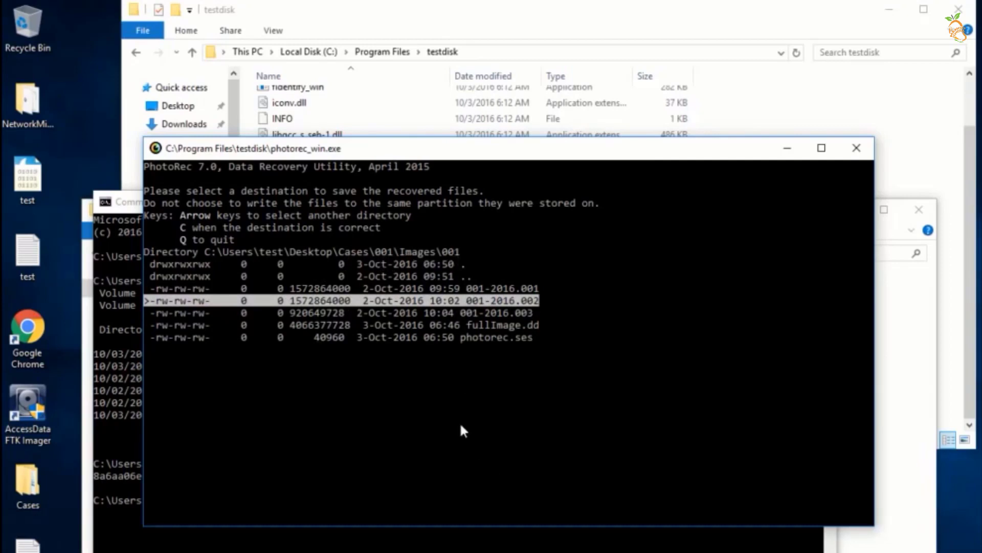
{"action": "key", "text": "Up"}
{"action": "key", "text": "Up"}
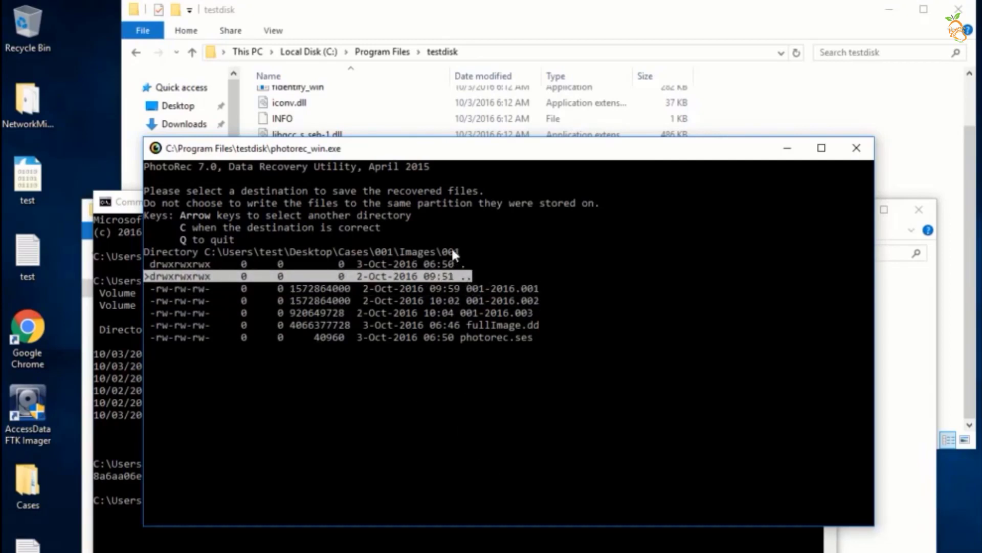
{"action": "key", "text": "Return"}
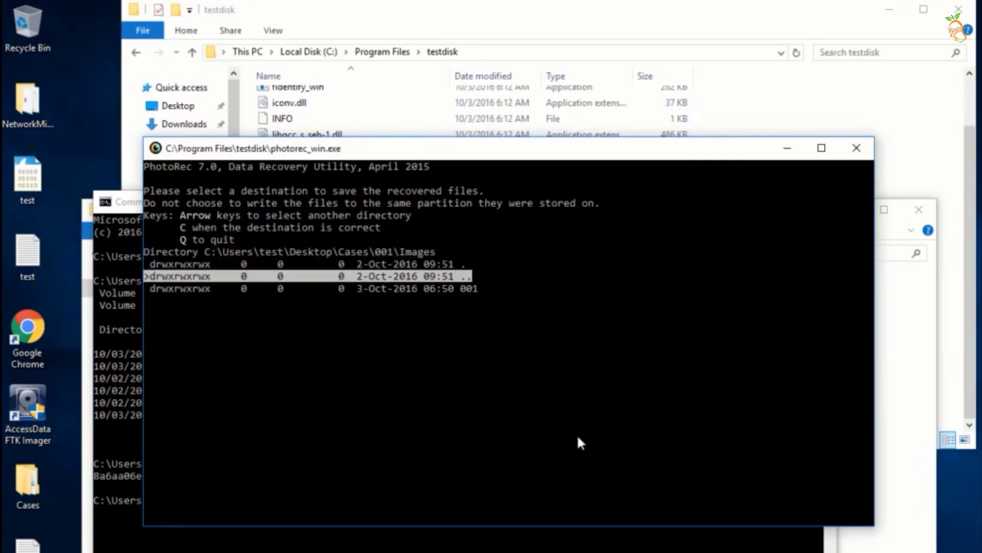
{"action": "key", "text": "Return"}
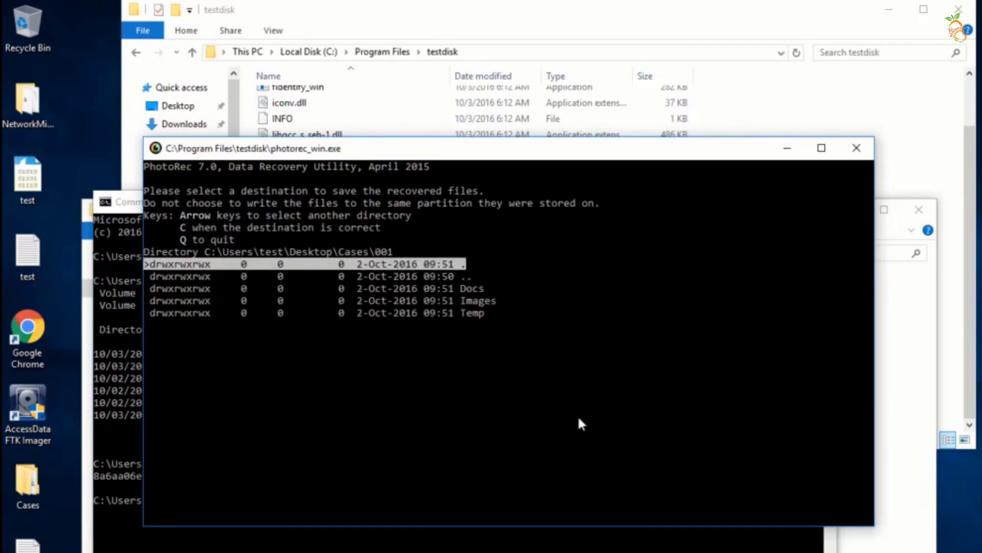
{"action": "key", "text": "Down"}
{"action": "key", "text": "Down"}
{"action": "key", "text": "Down"}
{"action": "key", "text": "Down"}
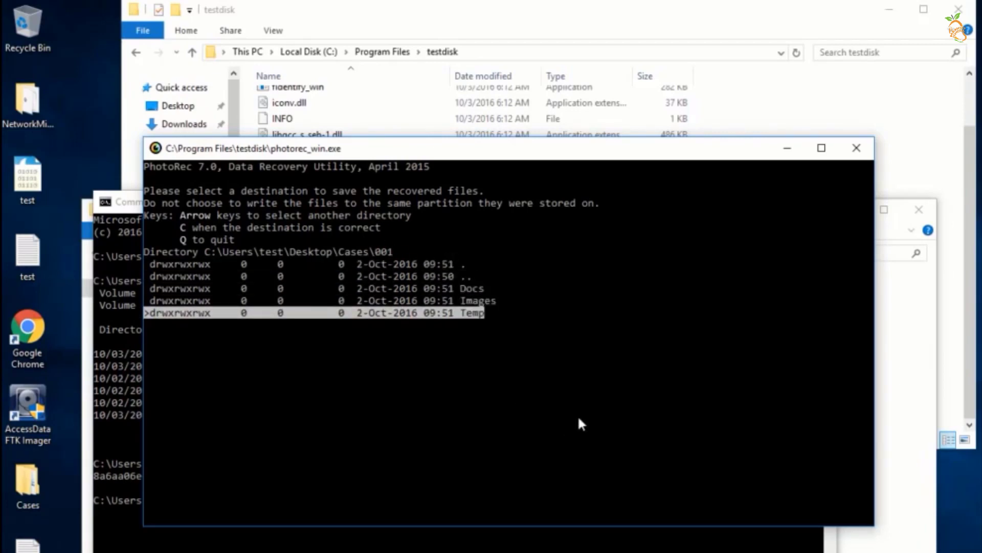
{"action": "key", "text": "Return"}
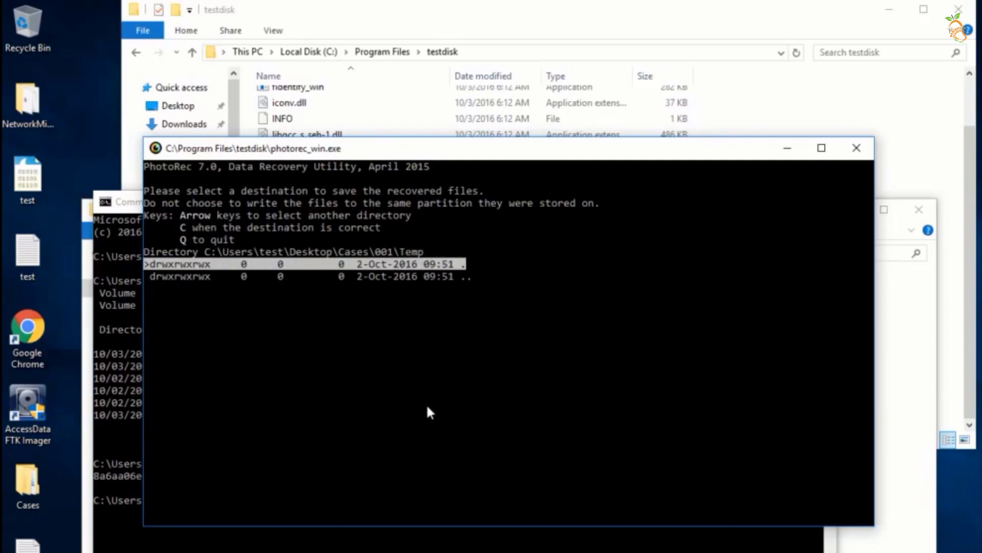
- Switch to File Explorer and open the Cases\001\Temp folder
{"action": "key", "text": "alt+Tab"}
{"action": "left_click", "coordinate": [151, 252]}
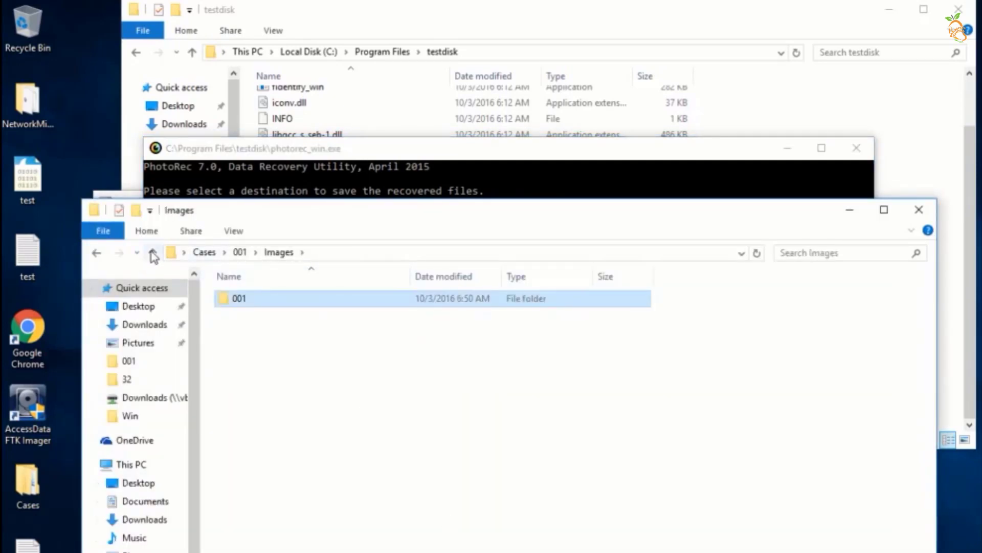
{"action": "left_click", "coordinate": [151, 252]}
{"action": "double_click", "coordinate": [250, 332]}
- Return to PhotoRec and confirm Cases\001\Temp as the destination to start the recovery
{"action": "key", "text": "alt+Tab"}
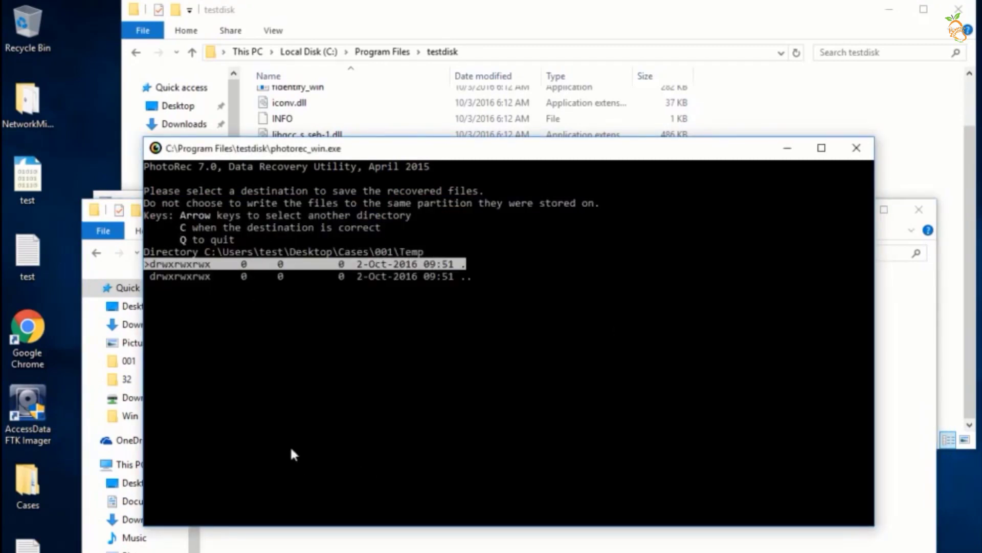
{"action": "key", "text": "c"}
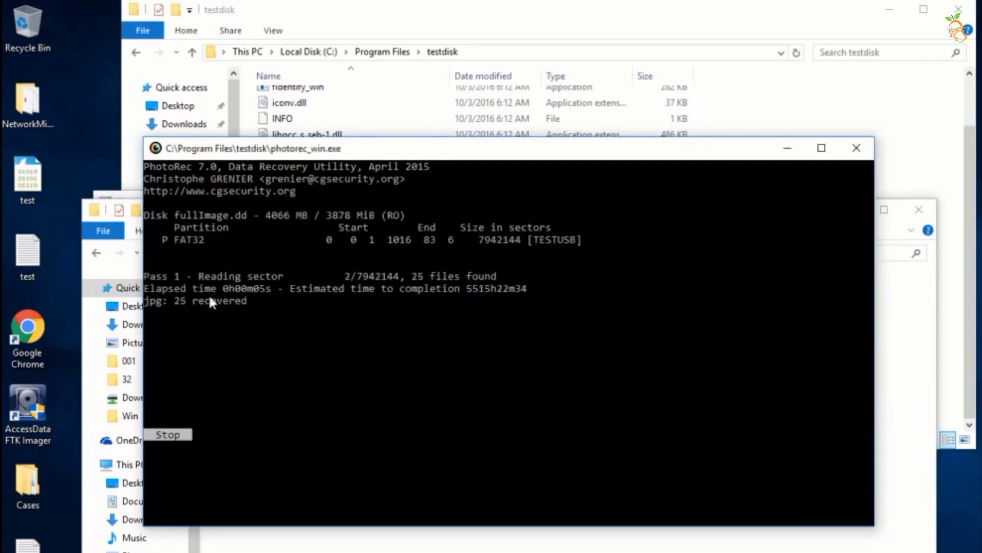
- Switch to File Explorer, open the recup_dir.1 folder in Temp, and look through the recovered pictures
{"action": "left_click", "coordinate": [118, 452]}
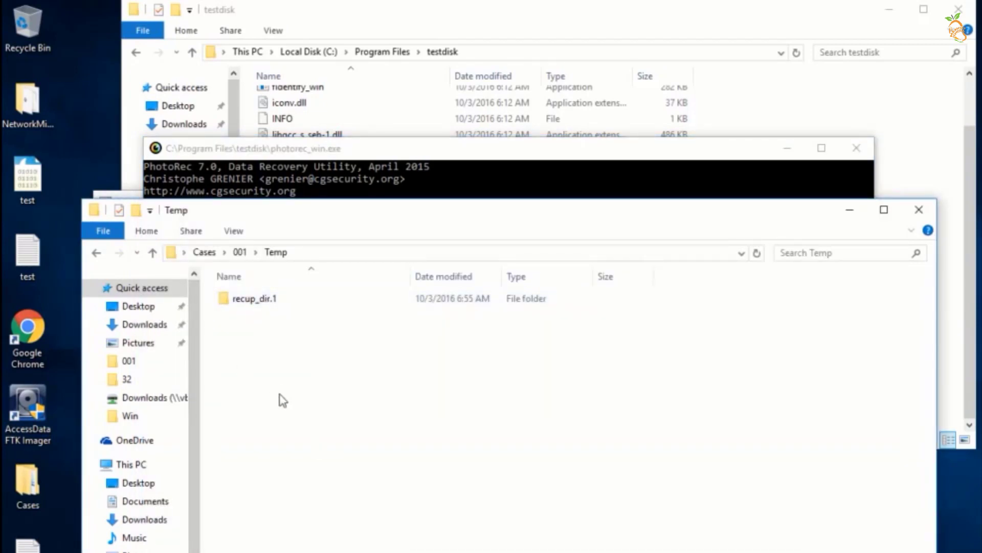
{"action": "double_click", "coordinate": [254, 298]}
{"action": "scroll", "coordinate": [660, 394], "scroll_direction": "down", "scroll_amount": 5}
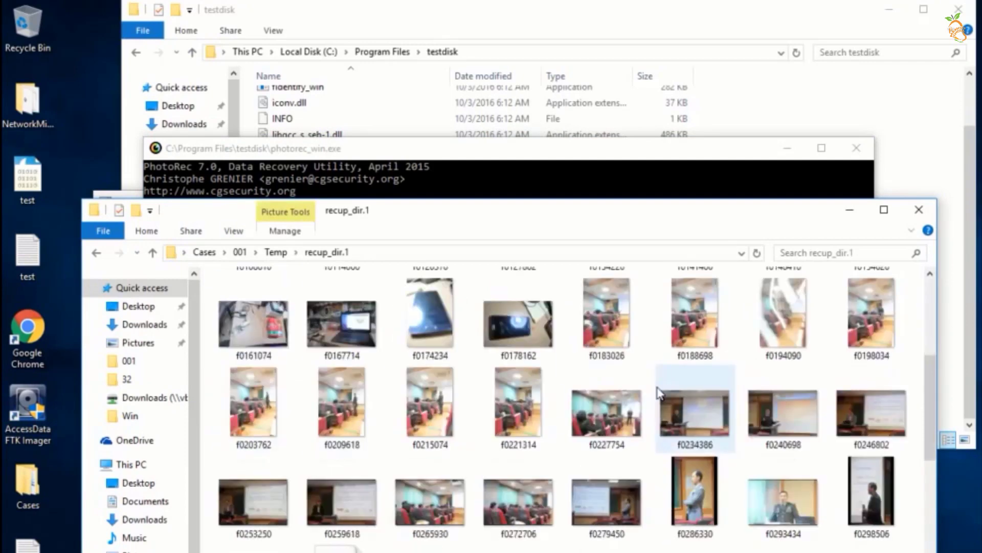
{"action": "scroll", "coordinate": [358, 379], "scroll_direction": "up", "scroll_amount": 5}
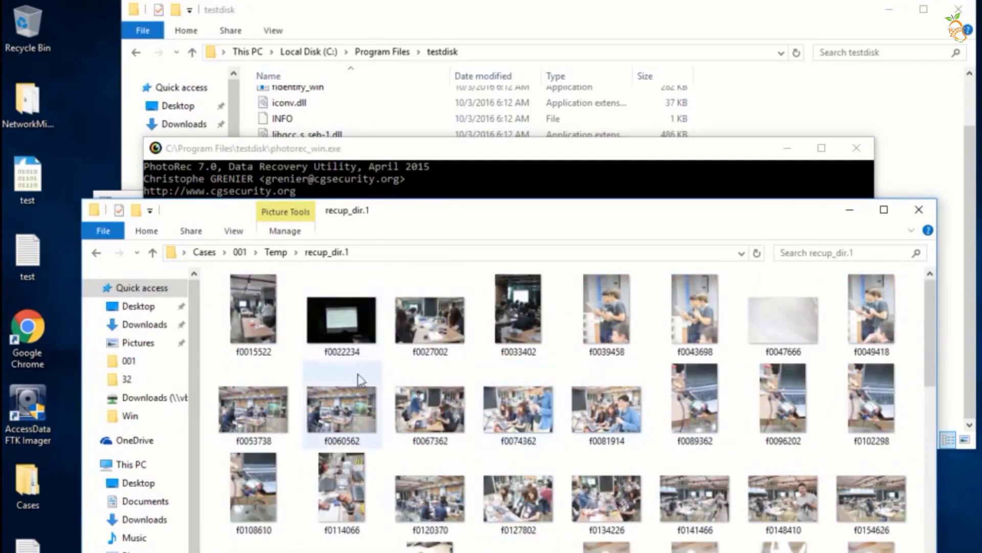
- Examine the recovered photos and thumbnails in recup_dir.1, from the first pictures down to the report file and back
{"action": "key", "text": "alt+Tab"}
{"action": "key", "text": "alt+Tab"}
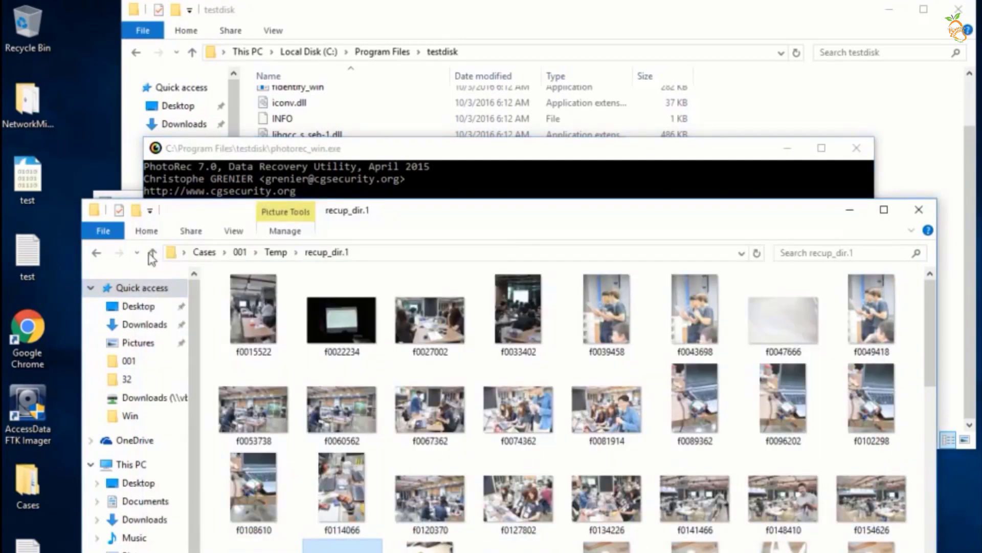
{"action": "key", "text": "alt+Up"}
{"action": "double_click", "coordinate": [263, 300]}
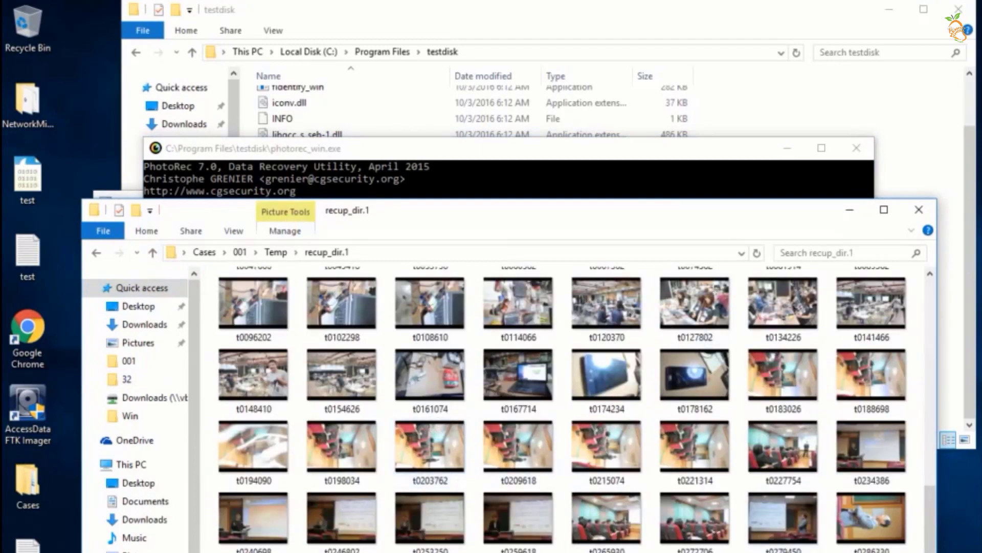
{"action": "scroll", "coordinate": [562, 409], "scroll_direction": "up", "scroll_amount": 10}
{"action": "left_click", "coordinate": [364, 167]}
{"action": "key", "text": "alt+Tab"}
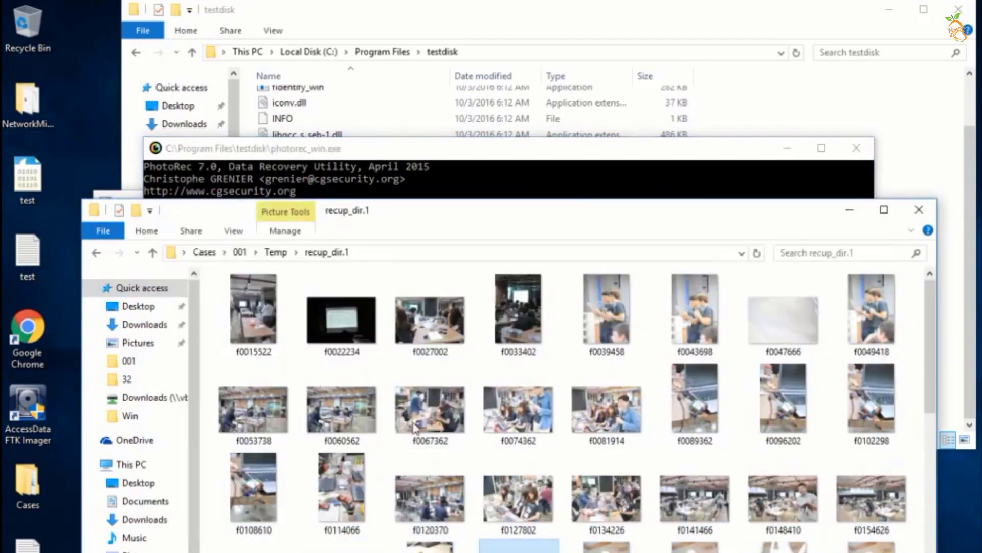
{"action": "scroll", "coordinate": [461, 399], "scroll_direction": "down", "scroll_amount": 5}
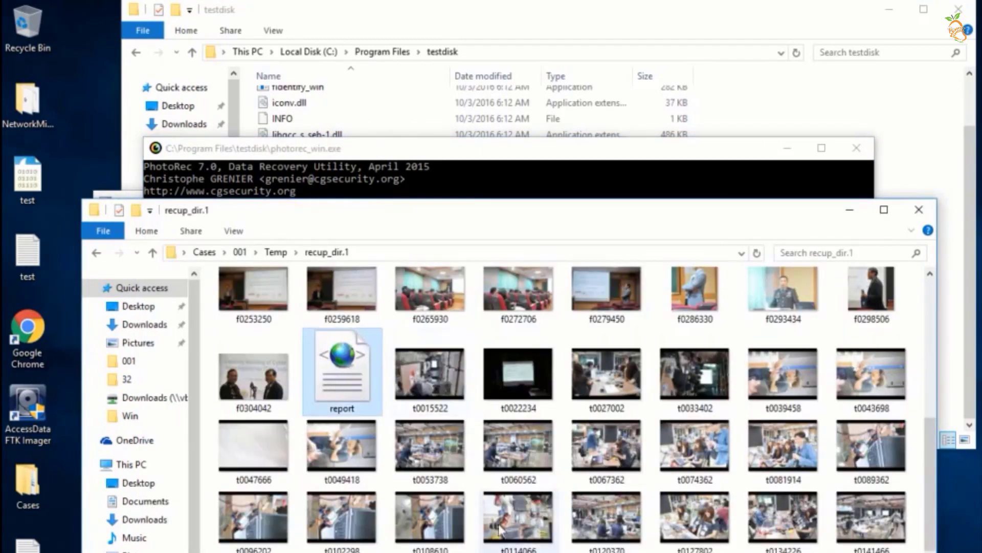
- Switch back to PhotoRec and quit it through the recovery summary, partition and media selection screens
{"action": "key", "text": "alt+Tab"}
{"action": "left_click", "coordinate": [229, 375]}
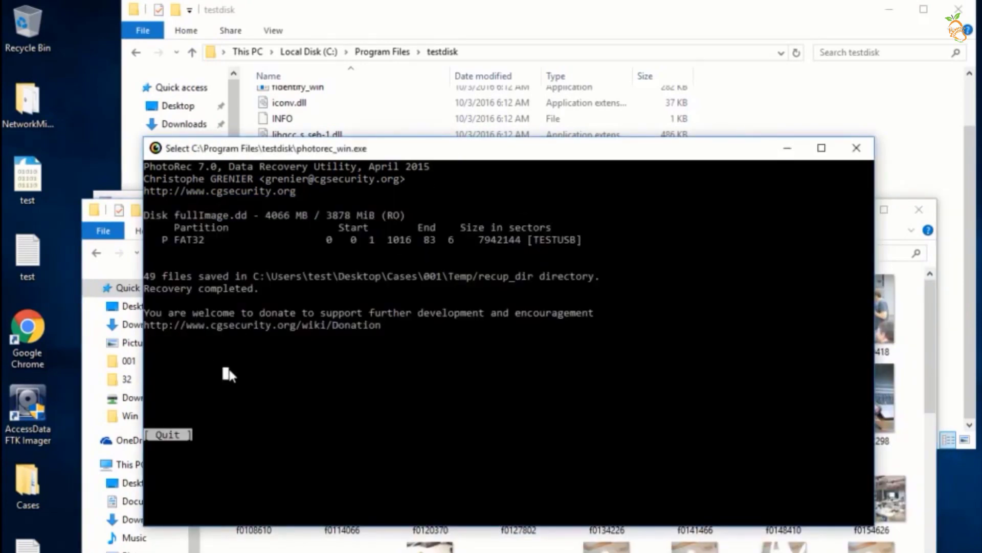
{"action": "key", "text": "Return"}
{"action": "key", "text": "Return"}
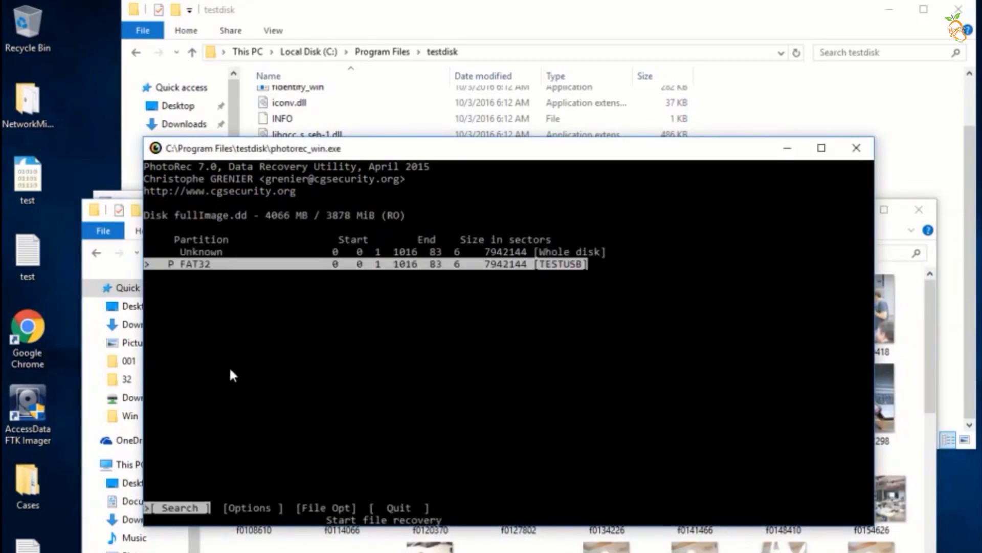
{"action": "key", "text": "Right"}
{"action": "key", "text": "Right"}
{"action": "key", "text": "Right"}
{"action": "key", "text": "Left"}
{"action": "key", "text": "Left"}
{"action": "key", "text": "Left"}
{"action": "key", "text": "Left"}
{"action": "key", "text": "Return"}
{"action": "key", "text": "Right"}
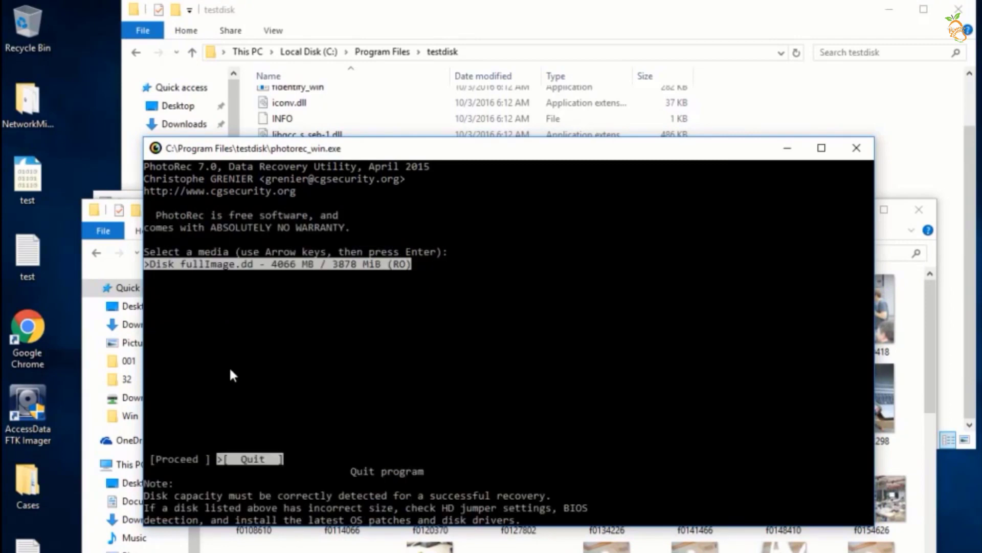
{"action": "key", "text": "Return"}
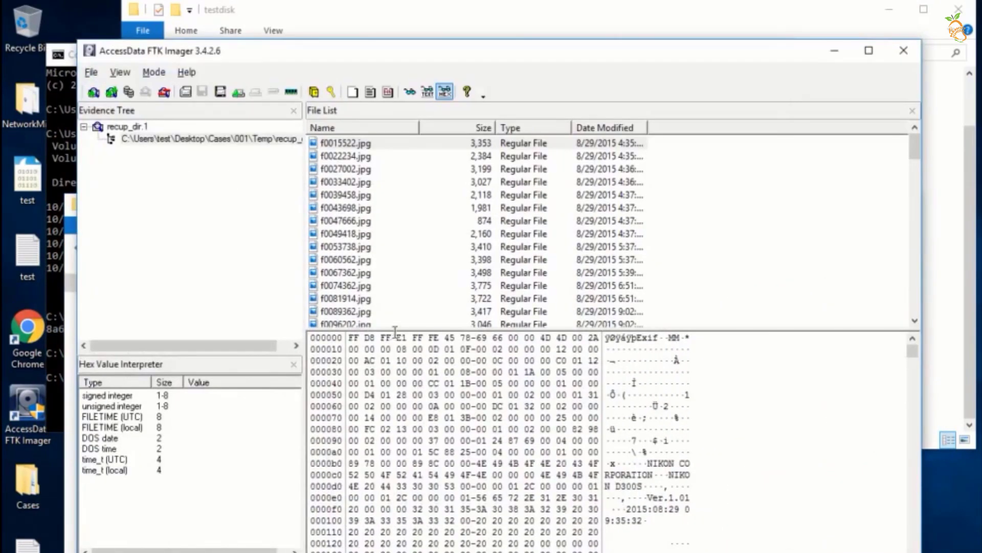
- Enlarge the hex view of f0015522.jpg in FTK Imager, view the same picture in Photos from File Explorer, and return to FTK Imager
{"action": "left_click_drag", "start_coordinate": [395, 331], "coordinate": [395, 257]}
{"action": "left_click", "coordinate": [324, 145]}
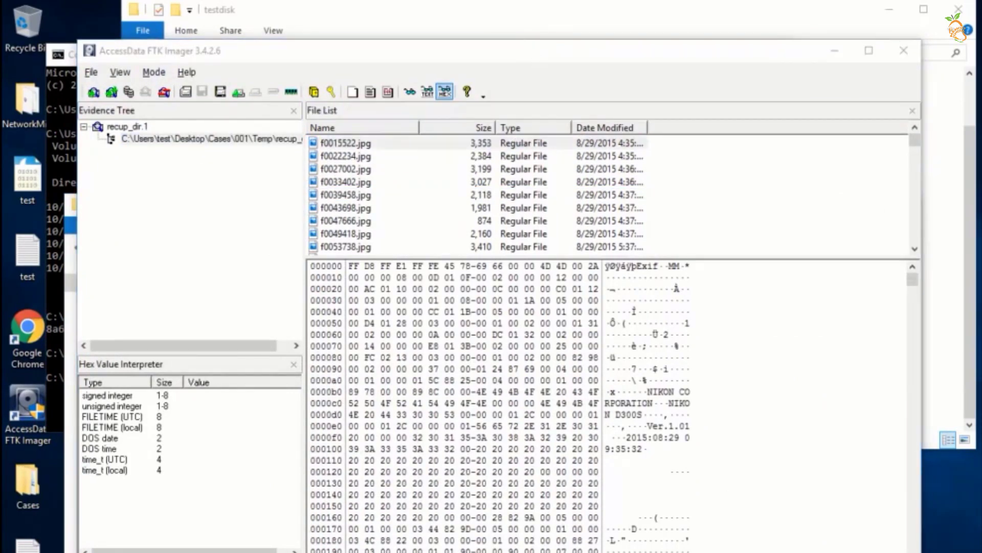
{"action": "key", "text": "alt+Tab"}
{"action": "double_click", "coordinate": [452, 371]}
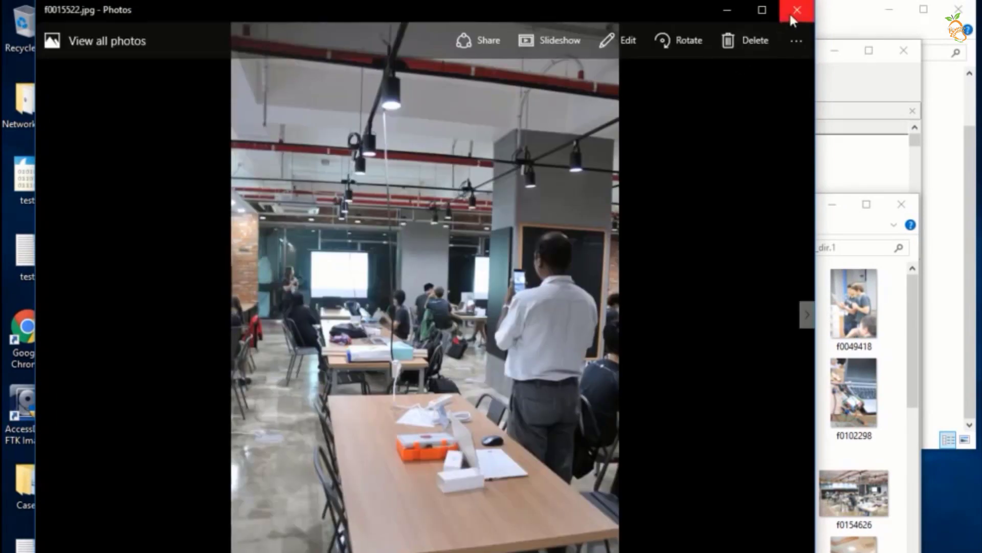
{"action": "left_click", "coordinate": [796, 10]}
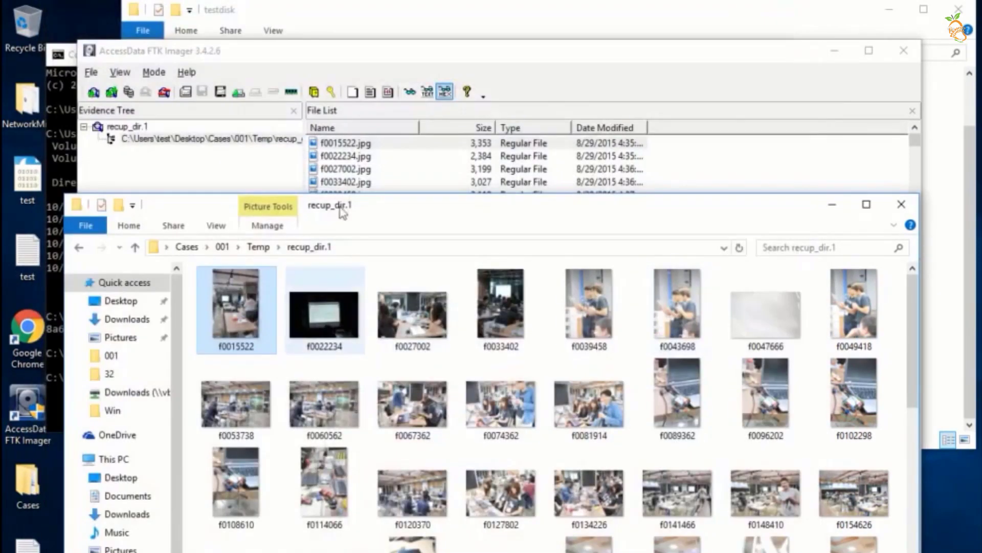
{"action": "left_click_drag", "start_coordinate": [343, 212], "coordinate": [349, 252]}
{"action": "left_click", "coordinate": [436, 39]}
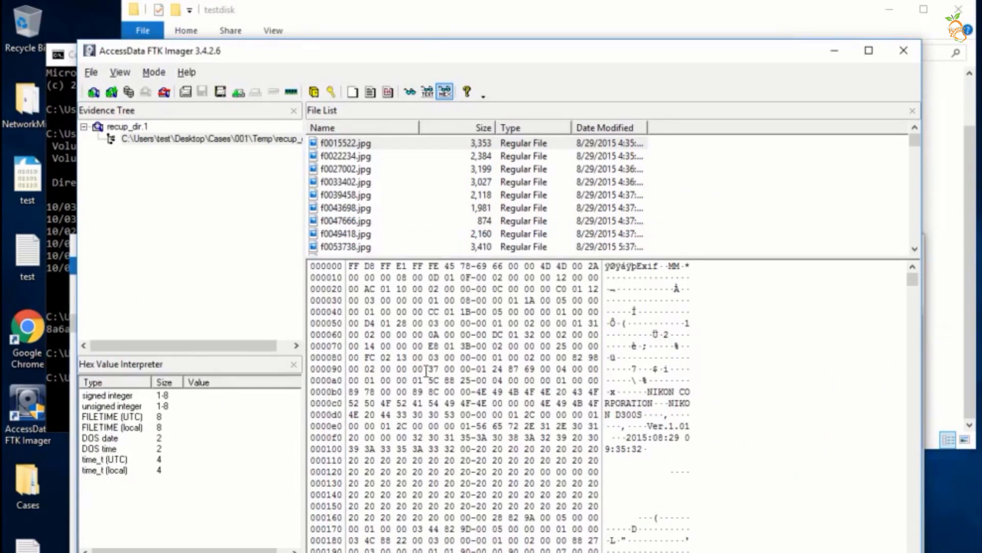
- Examine the hex of f0015522.jpg by highlighting the header bytes FF D8 FF E1 FF FE and the Exif camera data following them
{"action": "left_click_drag", "start_coordinate": [348, 265], "coordinate": [417, 270]}
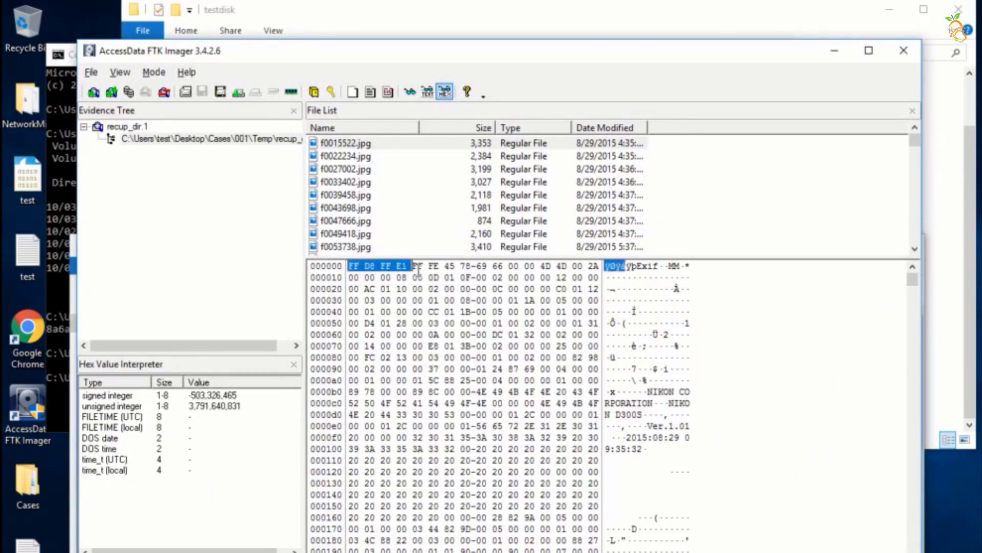
{"action": "left_click_drag", "start_coordinate": [359, 195], "coordinate": [352, 149]}
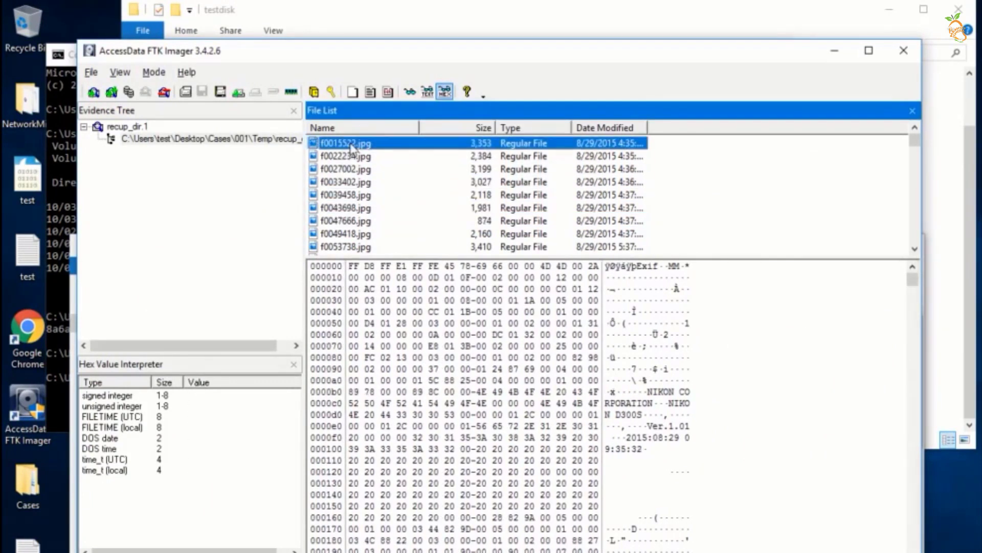
{"action": "left_click_drag", "start_coordinate": [348, 265], "coordinate": [443, 267]}
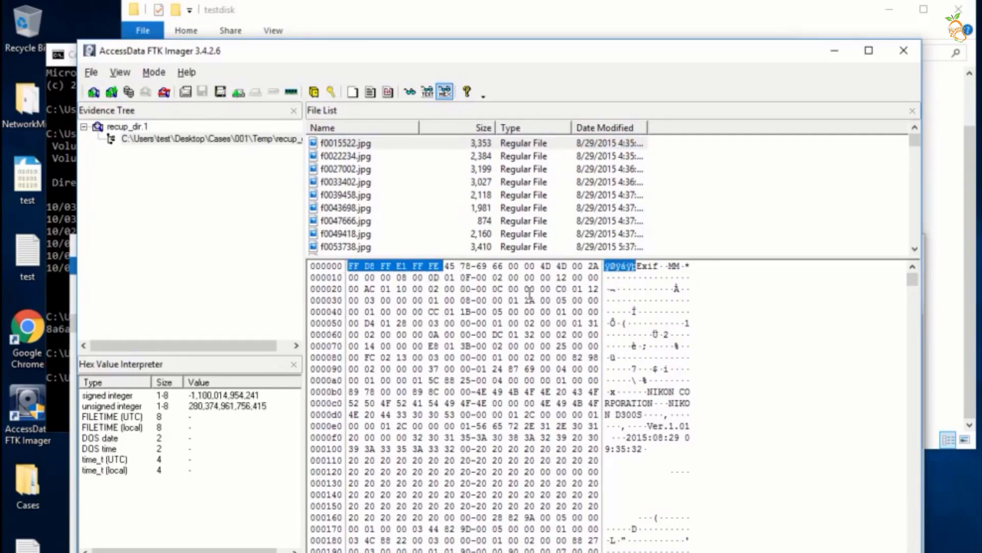
{"action": "left_click_drag", "start_coordinate": [637, 265], "coordinate": [657, 449]}
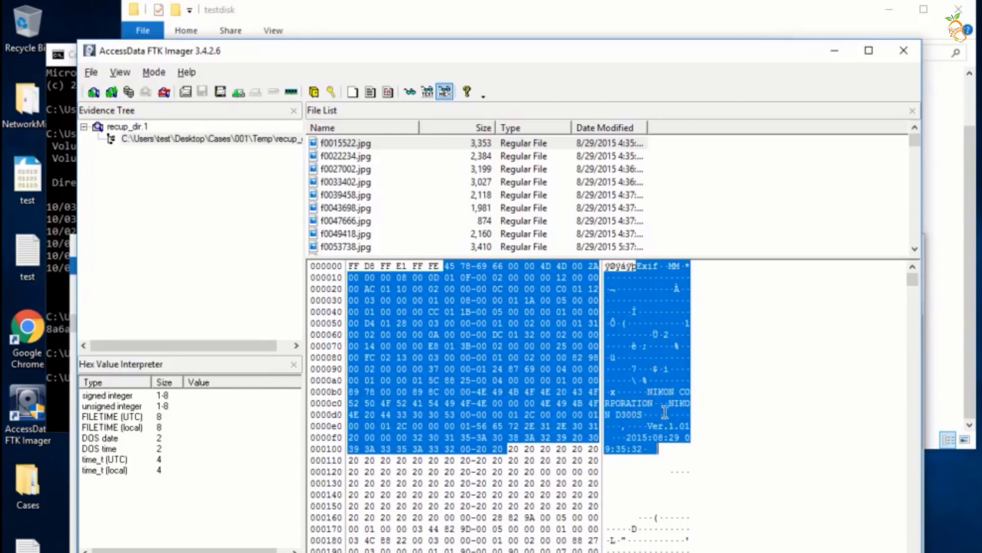
{"action": "left_click_drag", "start_coordinate": [444, 268], "coordinate": [348, 266]}
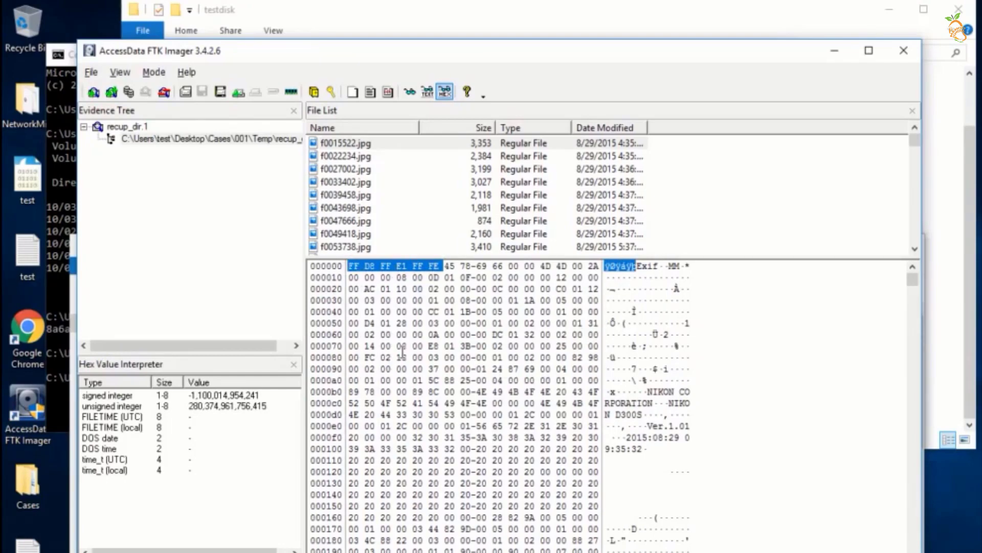
- Compare the header bytes at the start of f0015522.jpg with the bytes at the end of the file
{"action": "left_click_drag", "start_coordinate": [912, 288], "coordinate": [912, 550]}
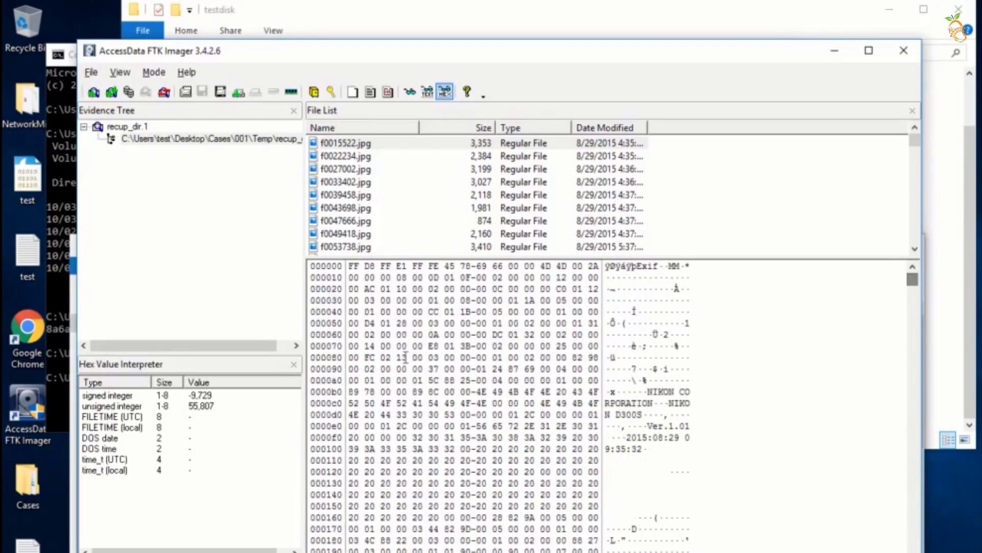
{"action": "left_click_drag", "start_coordinate": [350, 266], "coordinate": [444, 265]}
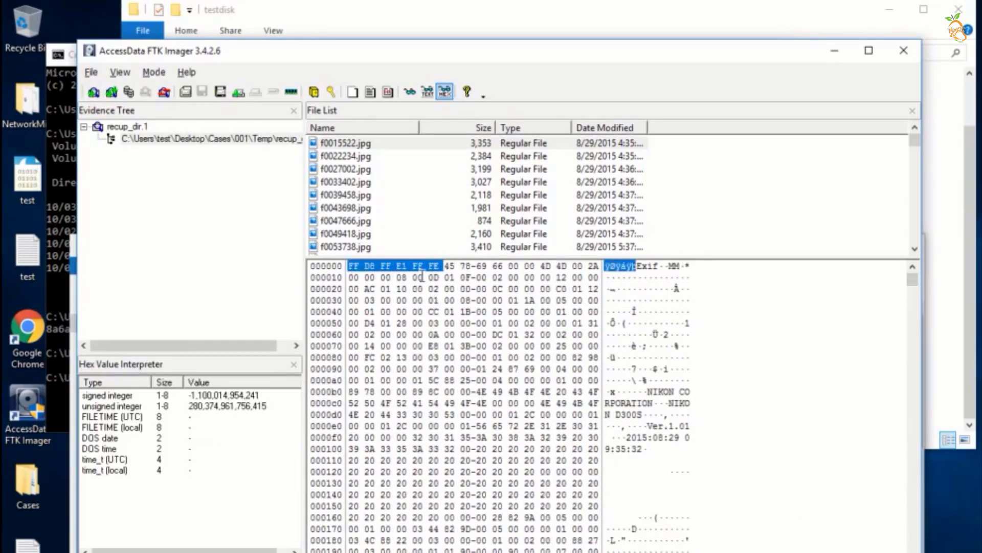
{"action": "left_click_drag", "start_coordinate": [914, 285], "coordinate": [913, 548]}
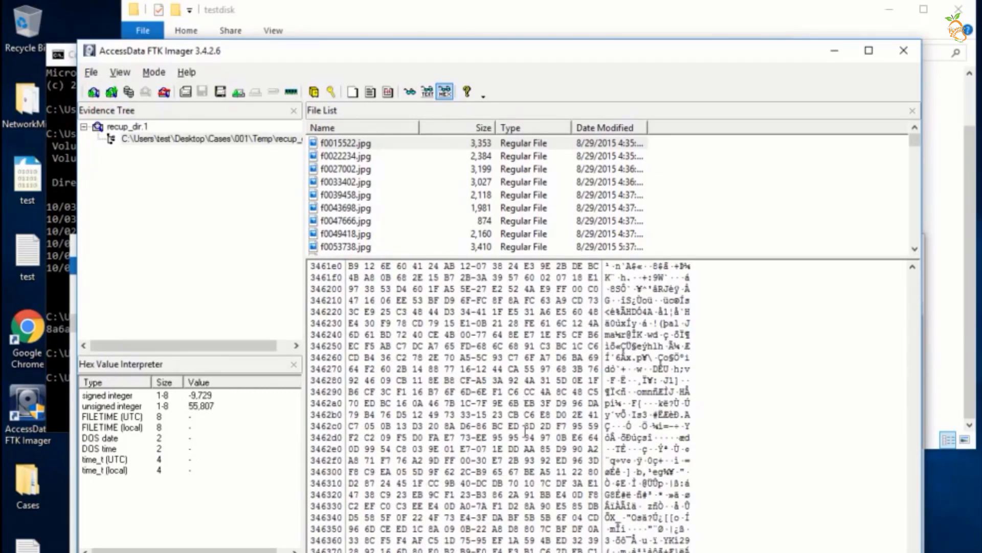
{"action": "left_click_drag", "start_coordinate": [914, 544], "coordinate": [913, 279]}
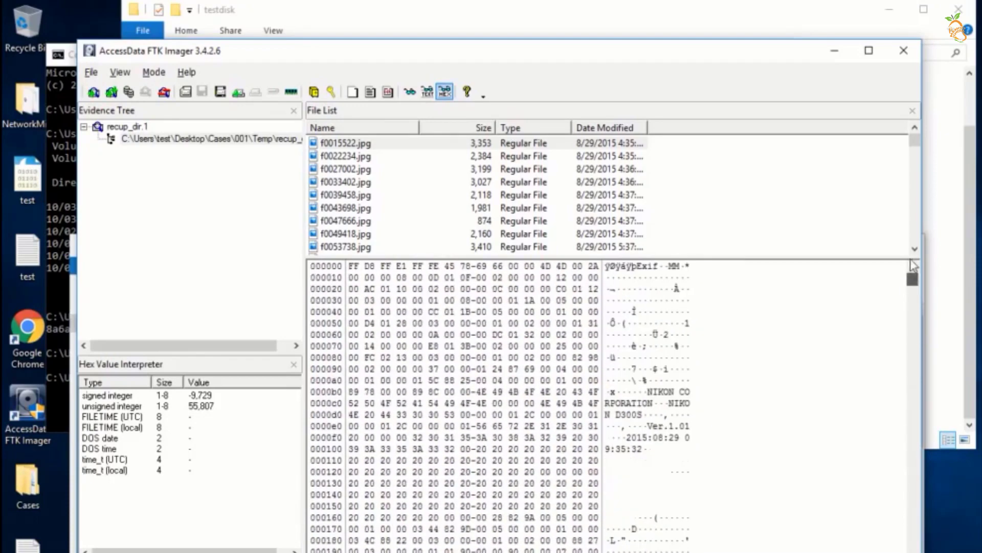
{"action": "left_click_drag", "start_coordinate": [348, 270], "coordinate": [429, 266]}
{"action": "left_click", "coordinate": [384, 290]}
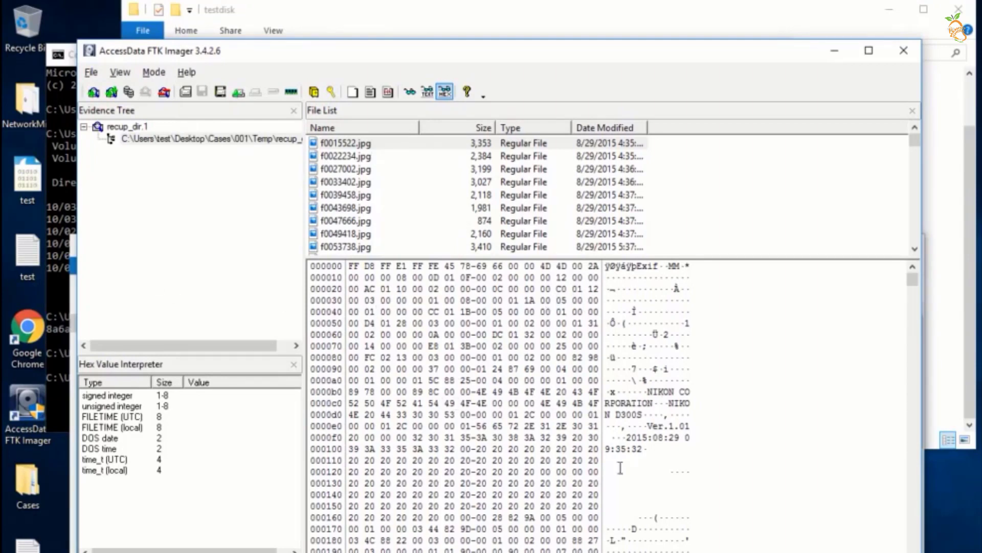
{"action": "left_click_drag", "start_coordinate": [347, 266], "coordinate": [450, 266]}
{"action": "key", "text": "ctrl+End"}
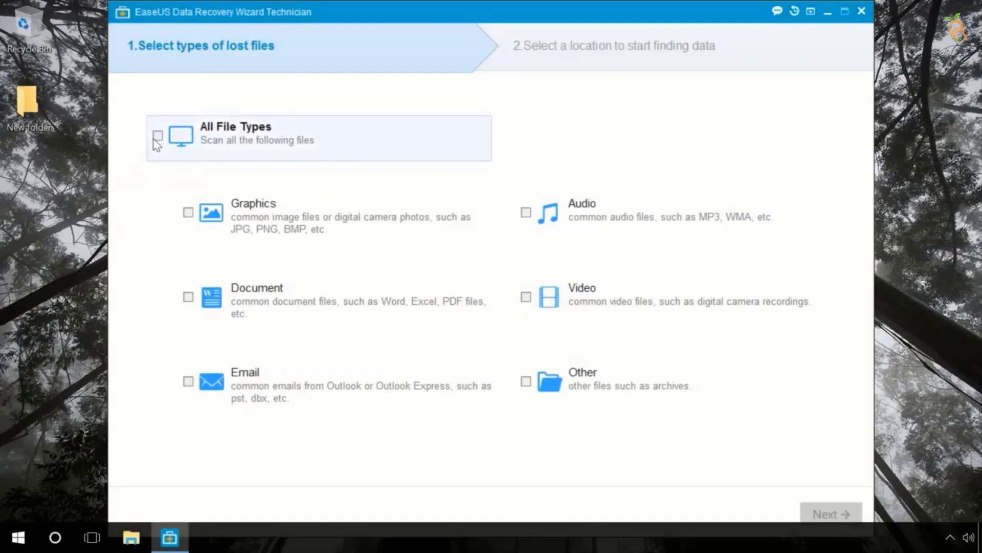
- In EaseUS Data Recovery Wizard, choose all file types, scan the SAMSUNG (E:) drive, and dismiss the Deep Scan notice
{"action": "left_click", "coordinate": [158, 135]}
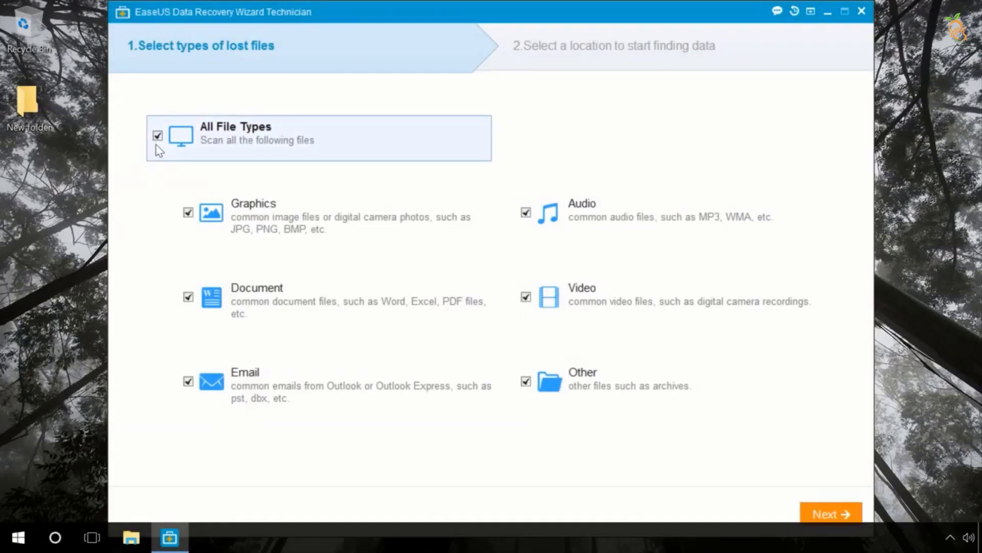
{"action": "left_click", "coordinate": [813, 506]}
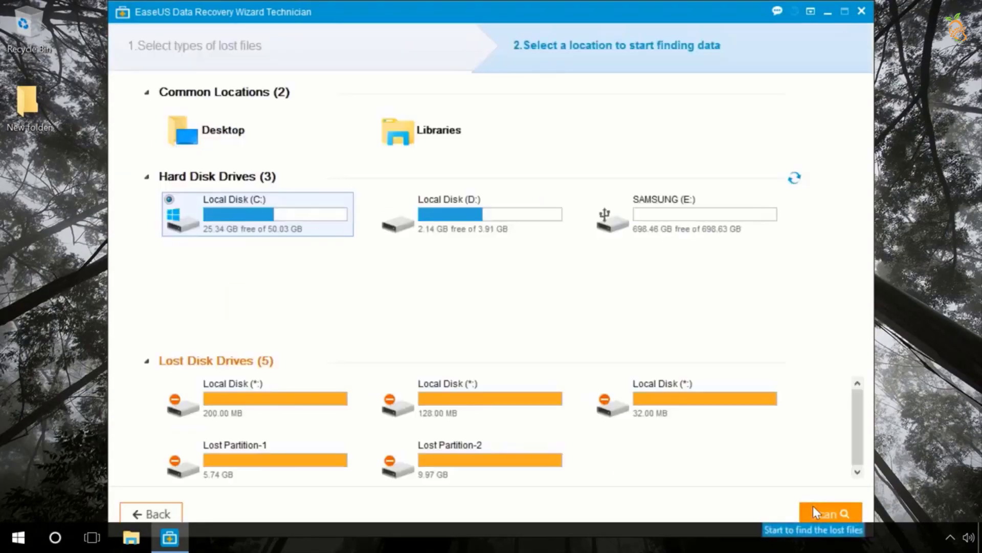
{"action": "left_click", "coordinate": [659, 213]}
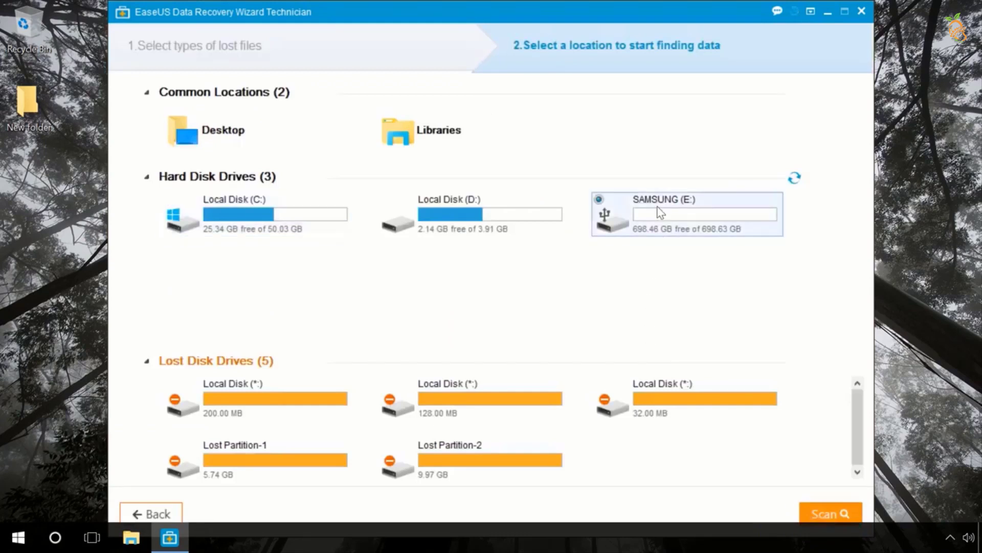
{"action": "left_click", "coordinate": [838, 514]}
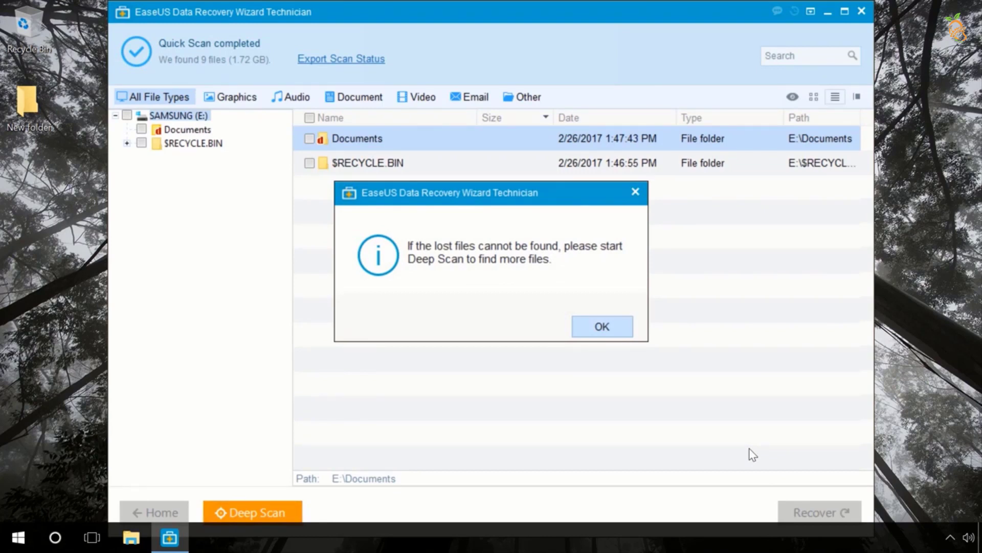
{"action": "left_click", "coordinate": [602, 326]}
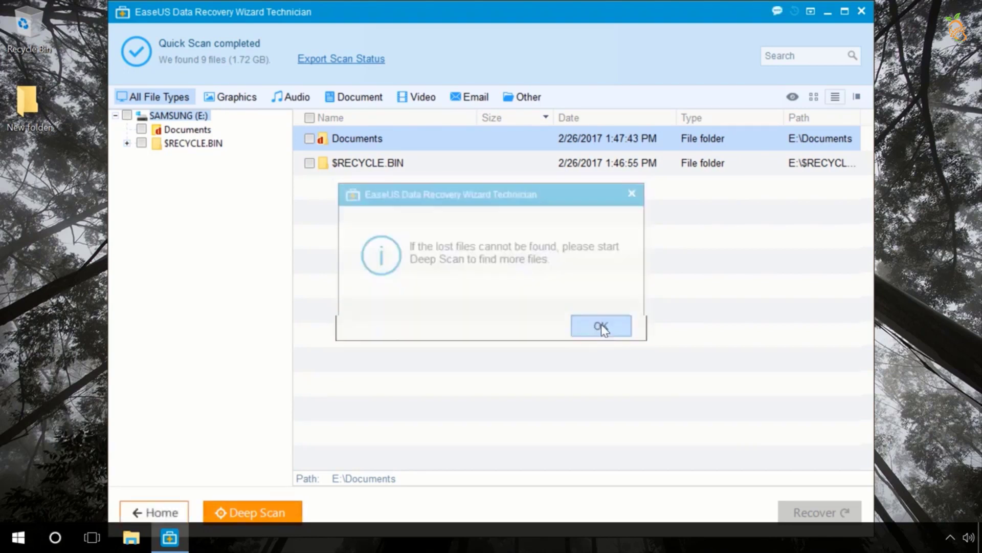
- Open the found Documents folder and preview Text Document.txt and Video-02.mp4, closing each preview without recovering
{"action": "left_click", "coordinate": [195, 131]}
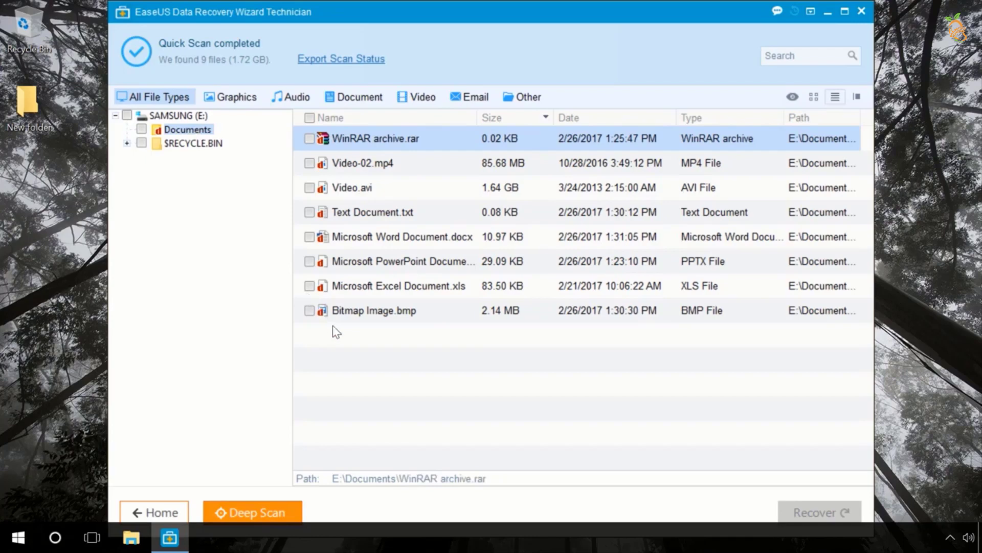
{"action": "double_click", "coordinate": [365, 213]}
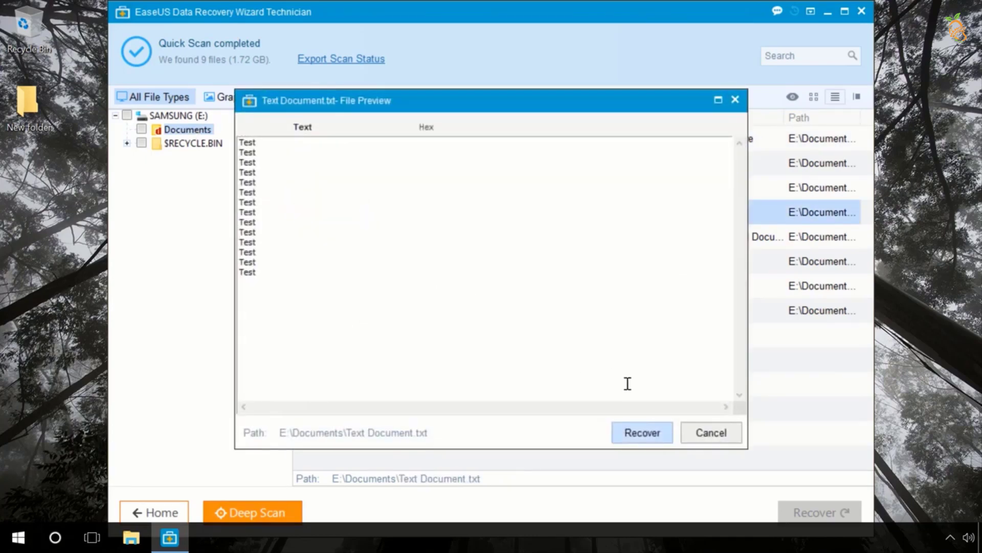
{"action": "left_click", "coordinate": [709, 433]}
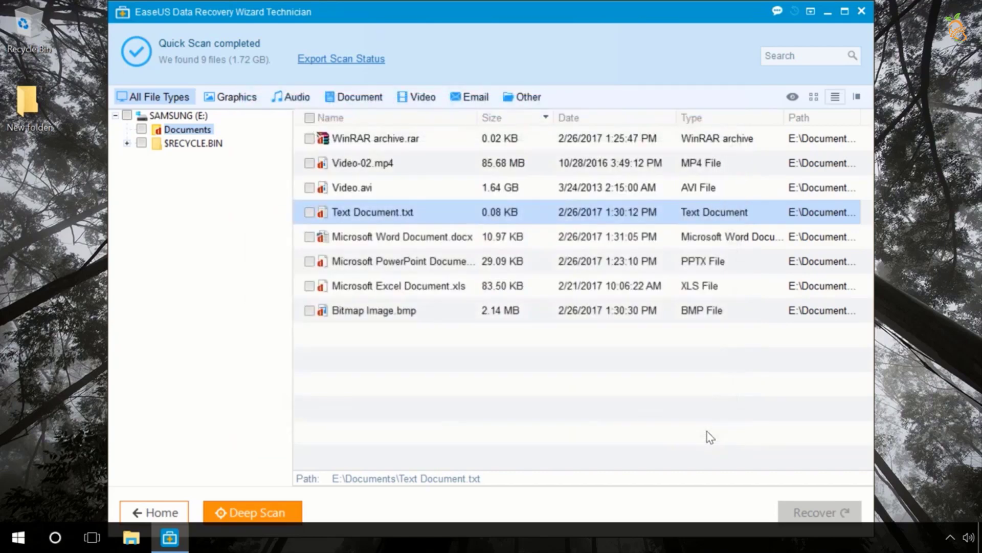
{"action": "double_click", "coordinate": [371, 163]}
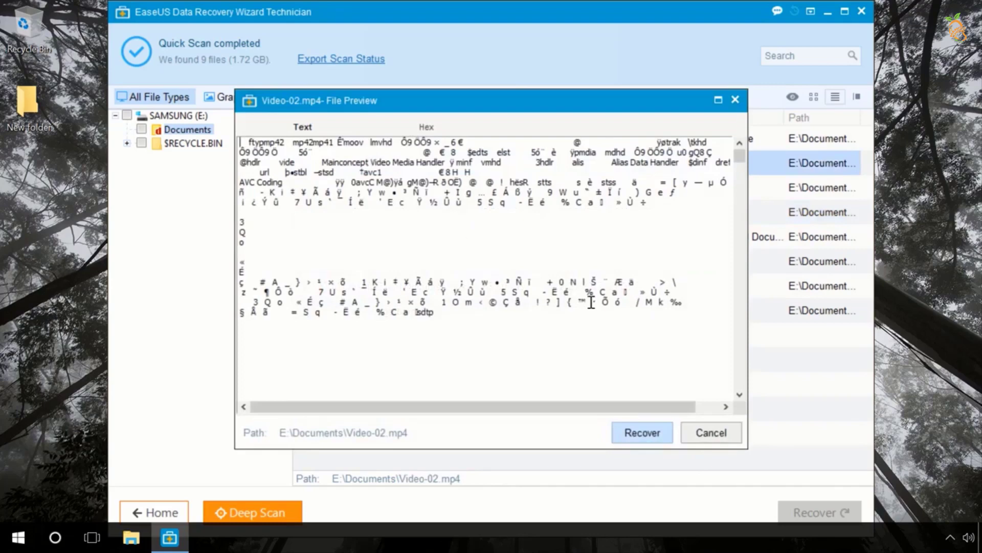
{"action": "left_click", "coordinate": [711, 433]}
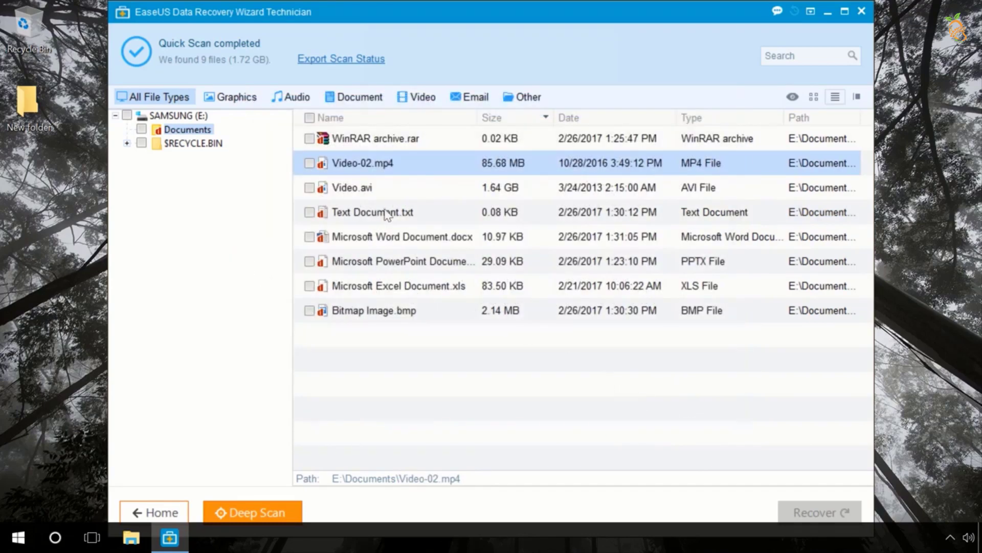
- Recover all files found in the E: Documents folder to New folder on the desktop
{"action": "left_click", "coordinate": [309, 118]}
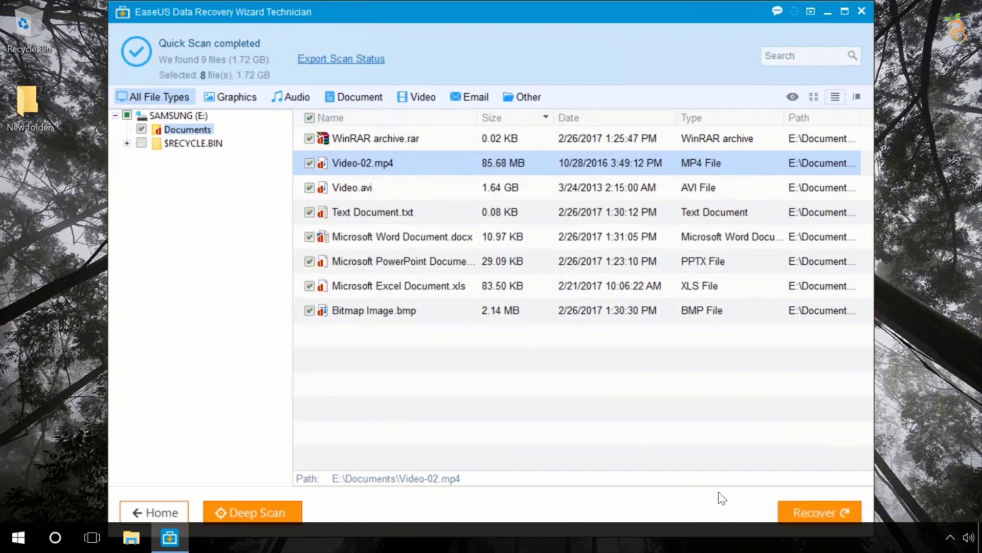
{"action": "left_click", "coordinate": [815, 513]}
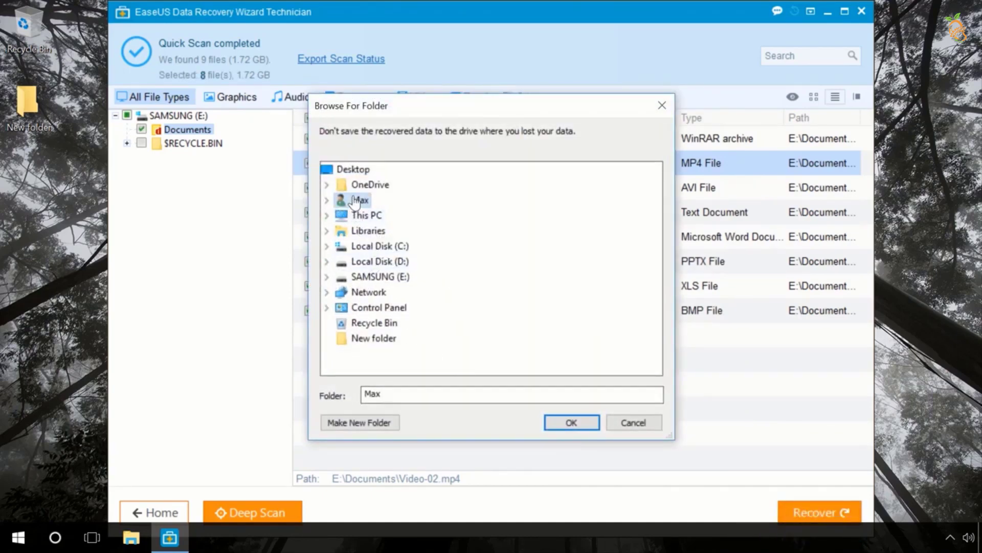
{"action": "left_click", "coordinate": [378, 338]}
{"action": "left_click", "coordinate": [565, 423]}
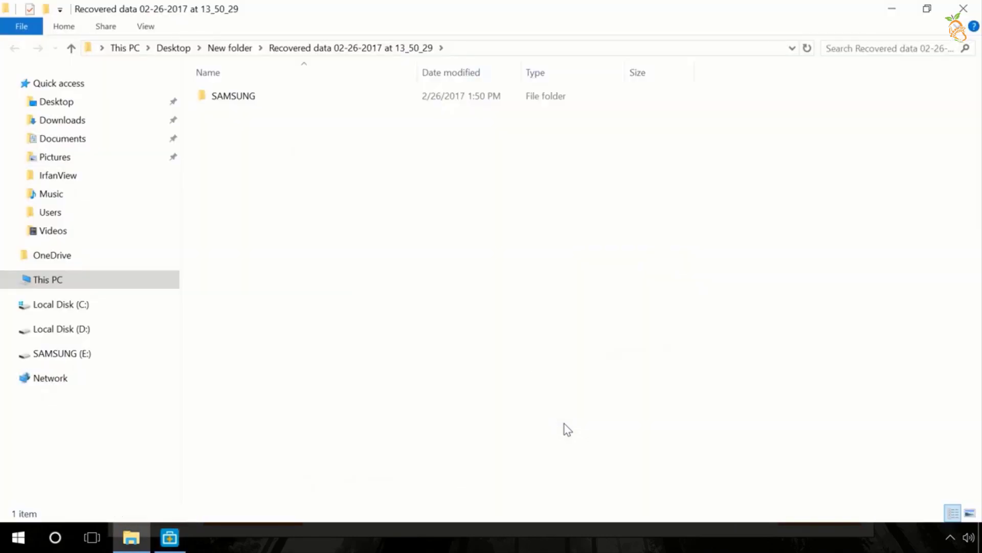
- Check the recovered files in the SAMSUNG\Documents subfolder, and close that window
{"action": "double_click", "coordinate": [250, 95]}
{"action": "double_click", "coordinate": [251, 96]}
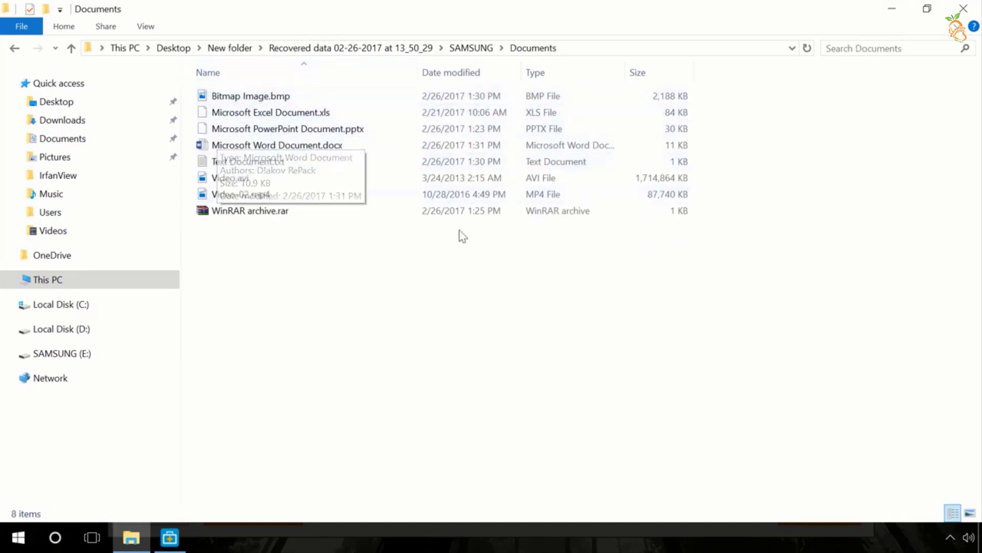
{"action": "left_click", "coordinate": [968, 10]}
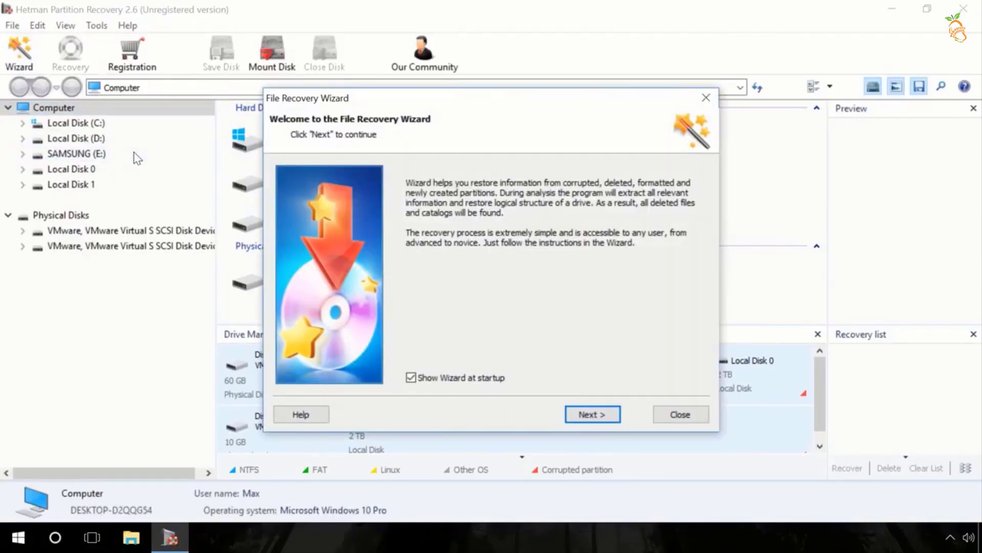
- In Hetman Partition Recovery, dismiss the startup wizard and run a fast scan of the SAMSUNG (E:) drive
{"action": "left_click", "coordinate": [681, 417]}
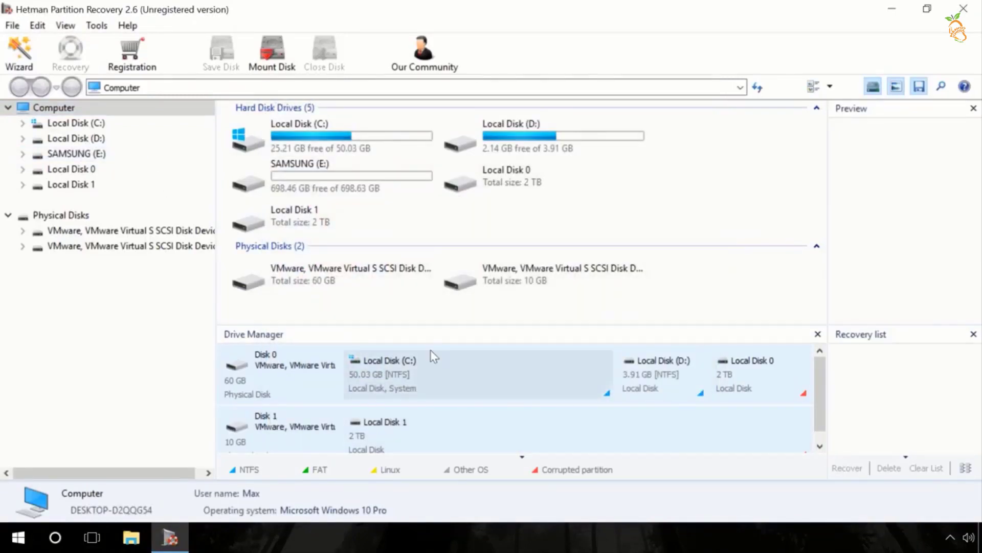
{"action": "double_click", "coordinate": [94, 155]}
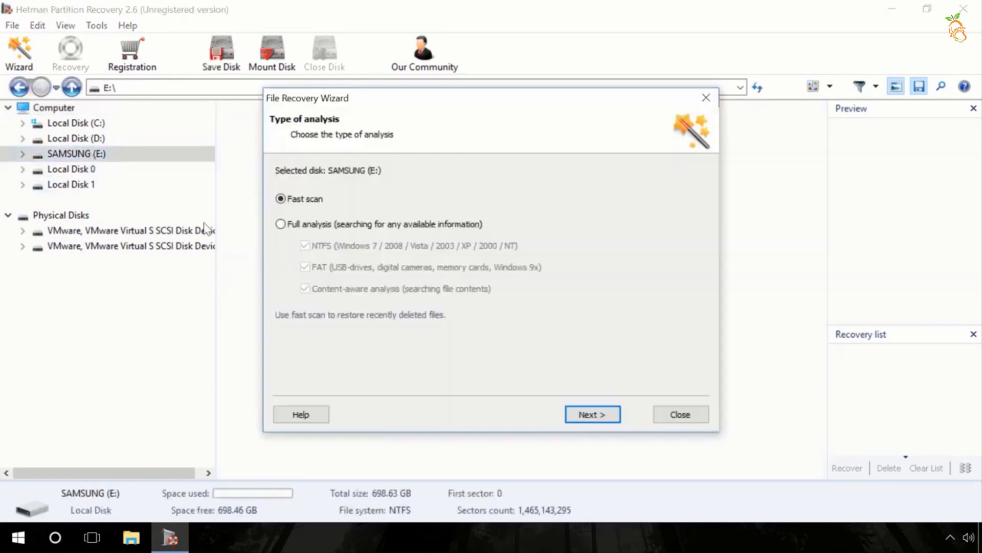
{"action": "left_click", "coordinate": [580, 415]}
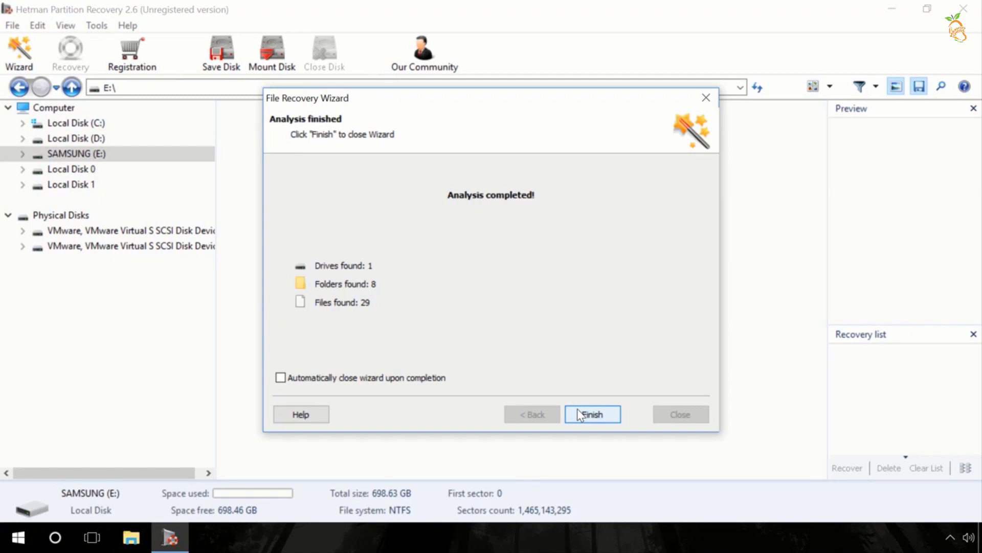
{"action": "left_click", "coordinate": [580, 413]}
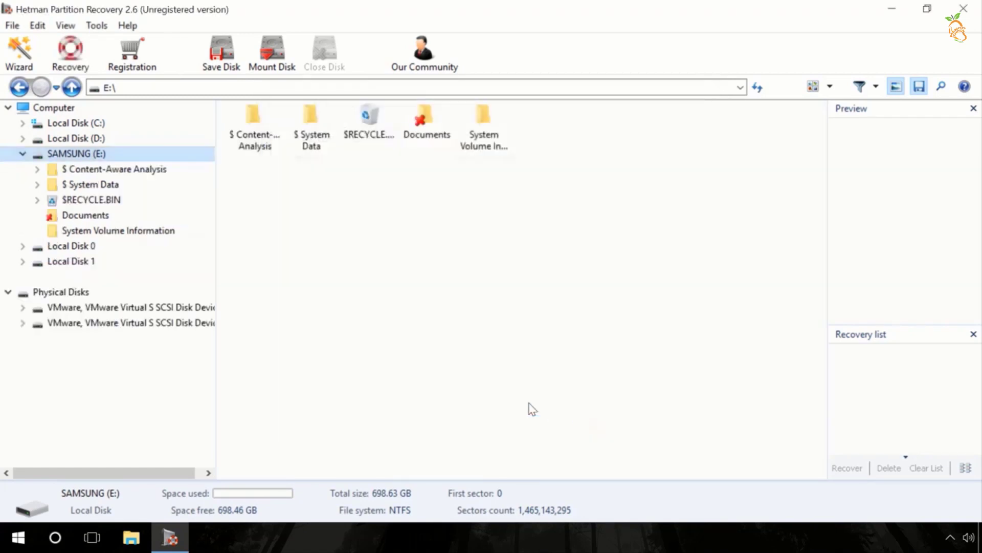
- Open the deleted Documents folder on E: and preview Text Document.txt and Video-02.mp4
{"action": "left_click", "coordinate": [100, 217]}
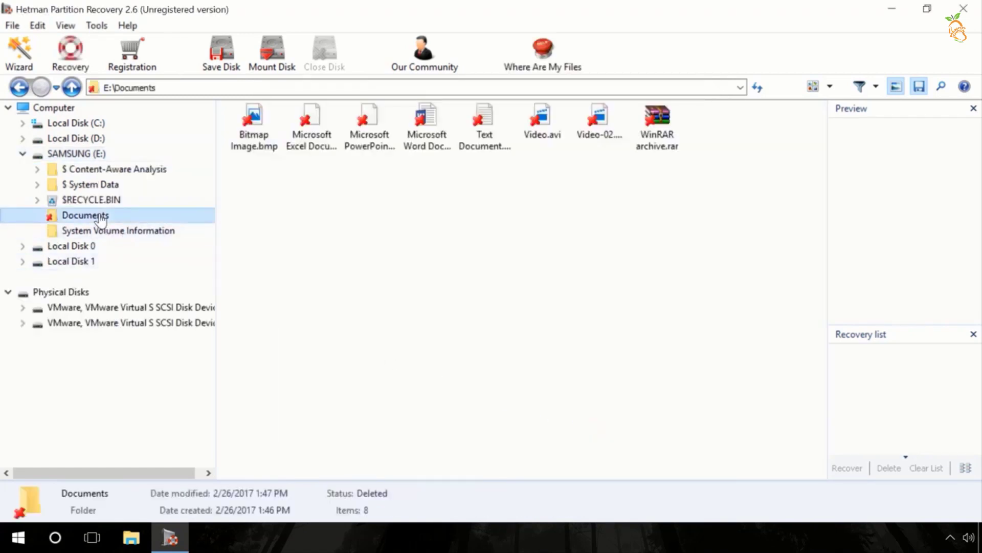
{"action": "left_click", "coordinate": [481, 134]}
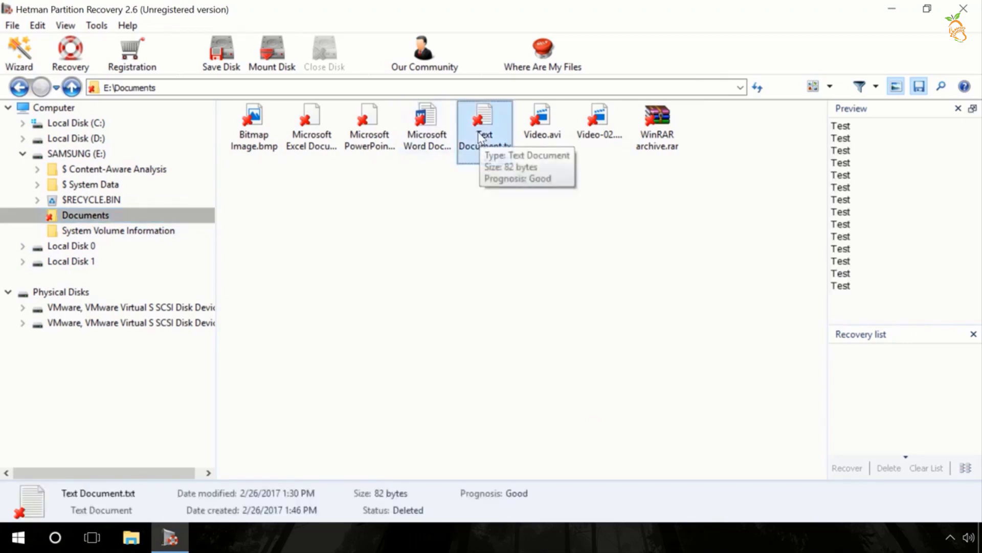
{"action": "left_click", "coordinate": [597, 124]}
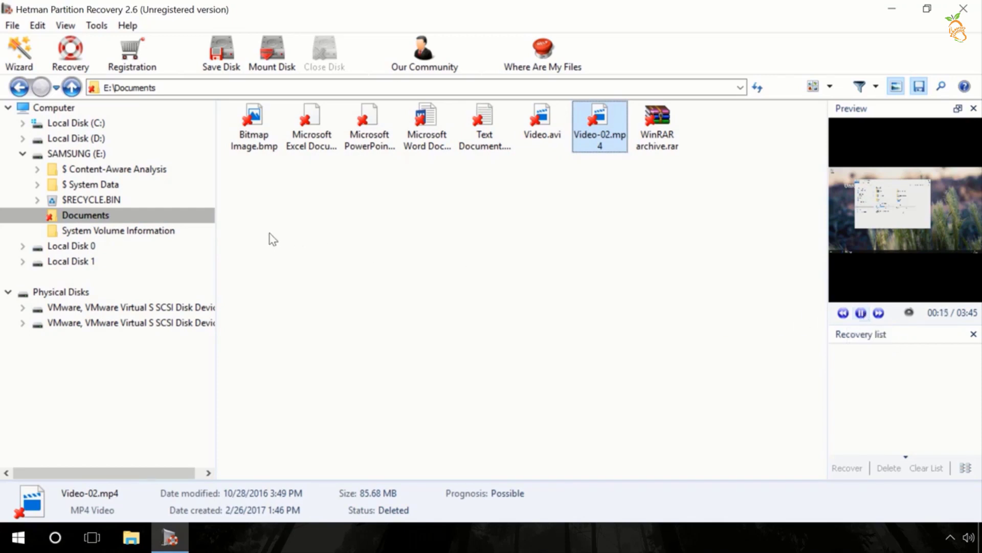
- Add all files in the deleted Documents folder to the recovery list, and view the save methods without recovering
{"action": "left_click_drag", "start_coordinate": [241, 194], "coordinate": [674, 223]}
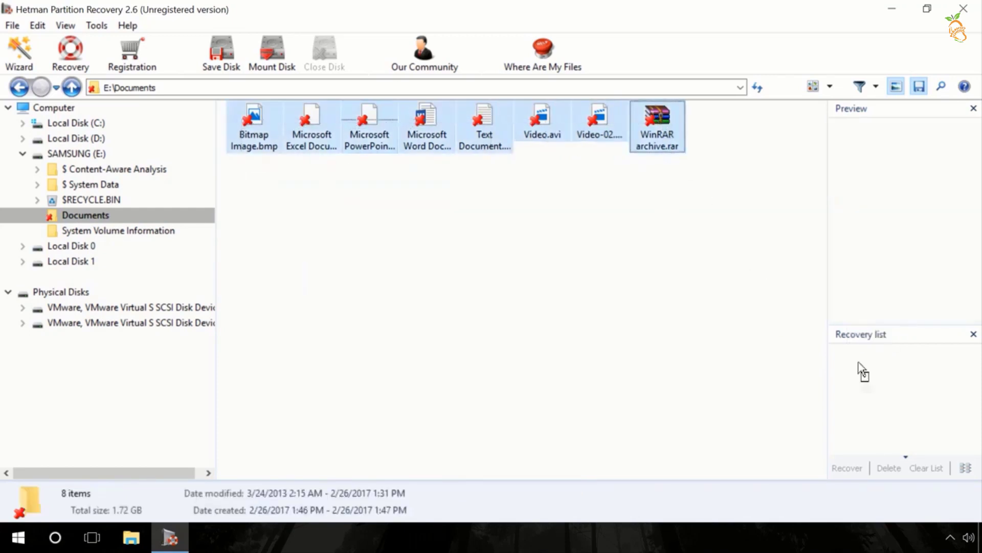
{"action": "left_click_drag", "start_coordinate": [897, 393], "coordinate": [893, 387]}
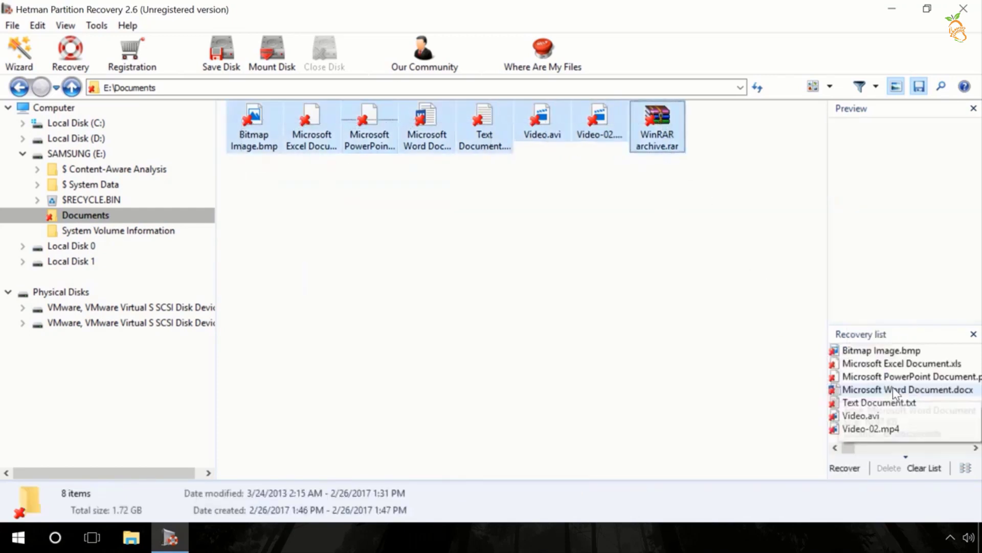
{"action": "left_click", "coordinate": [846, 468]}
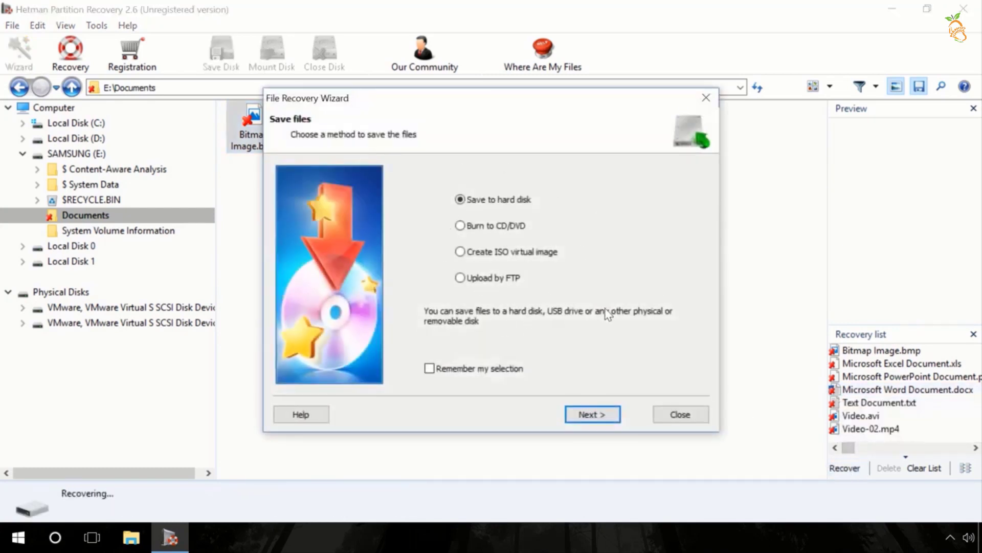
{"action": "left_click", "coordinate": [679, 416]}
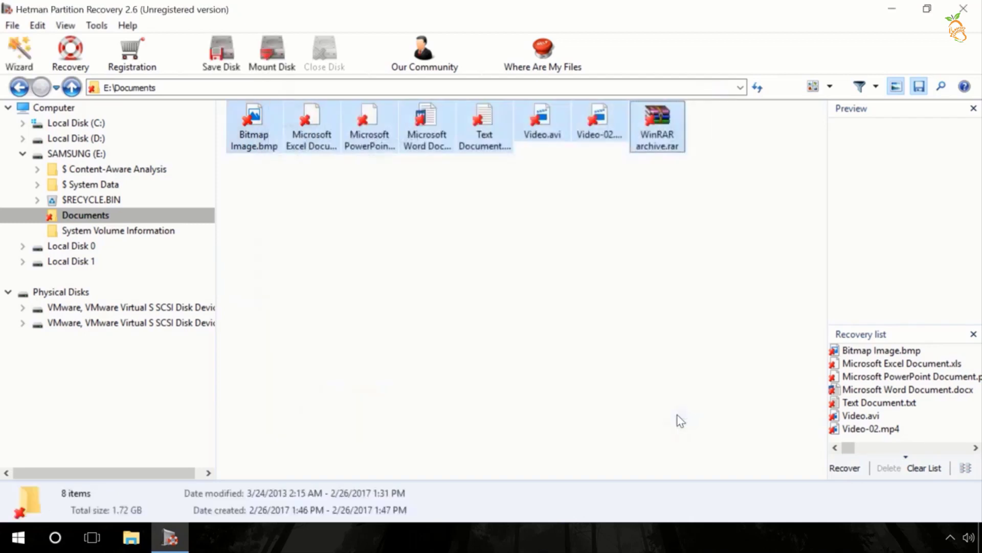
- Look at the disk image creation options for the SAMSUNG (E:) drive, and close them without saving an image
{"action": "left_click", "coordinate": [92, 154]}
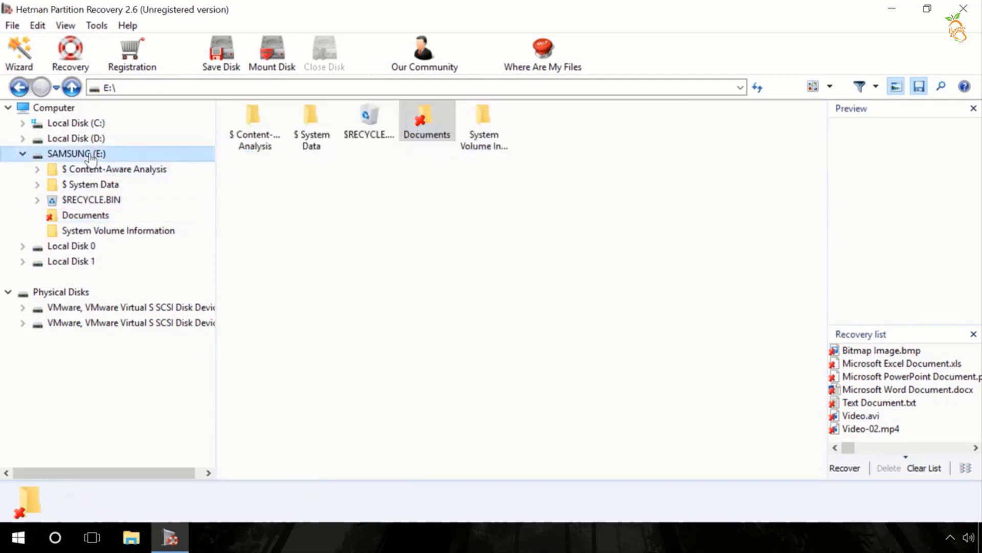
{"action": "left_click", "coordinate": [214, 67]}
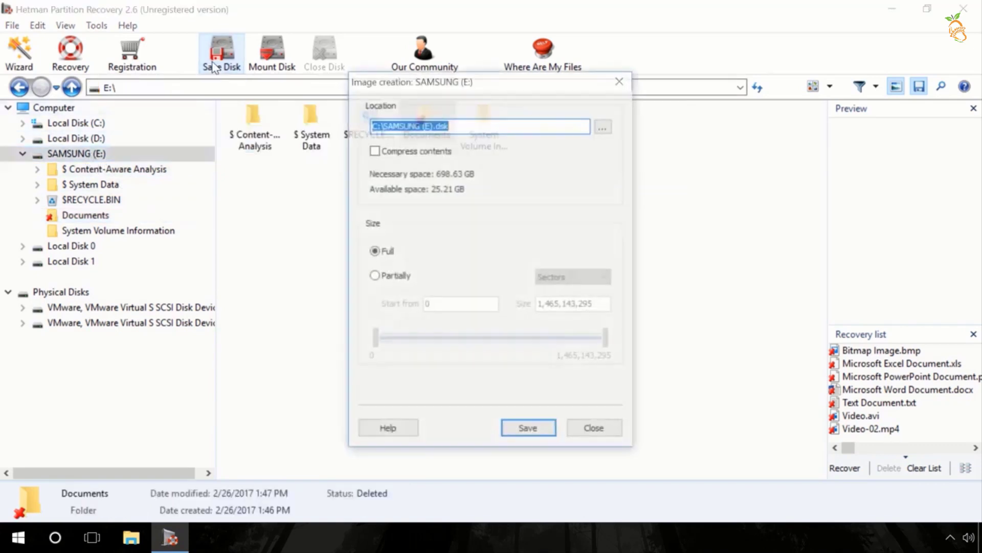
{"action": "left_click", "coordinate": [622, 81]}
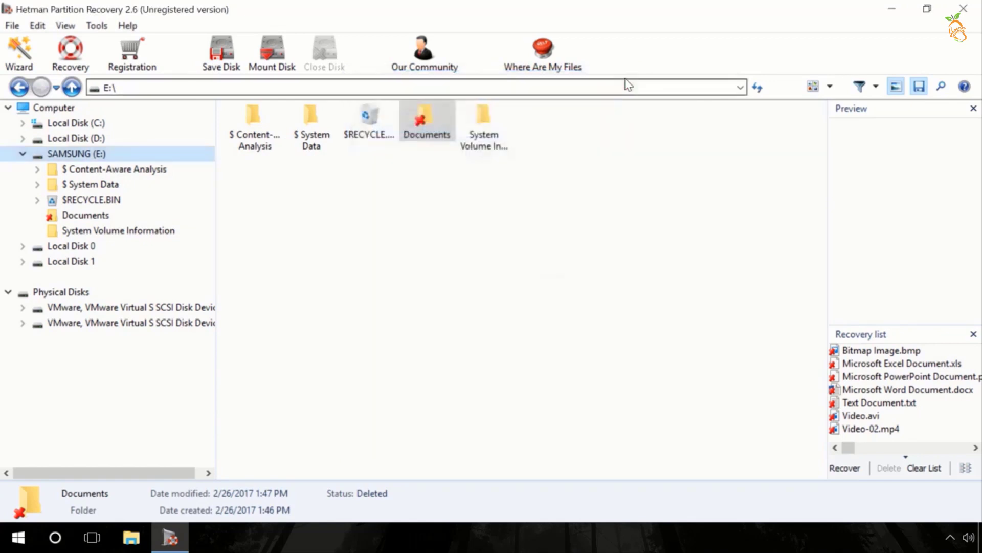
- Look at the disk image formats that can be mounted, and cancel without opening an image
{"action": "left_click", "coordinate": [283, 57]}
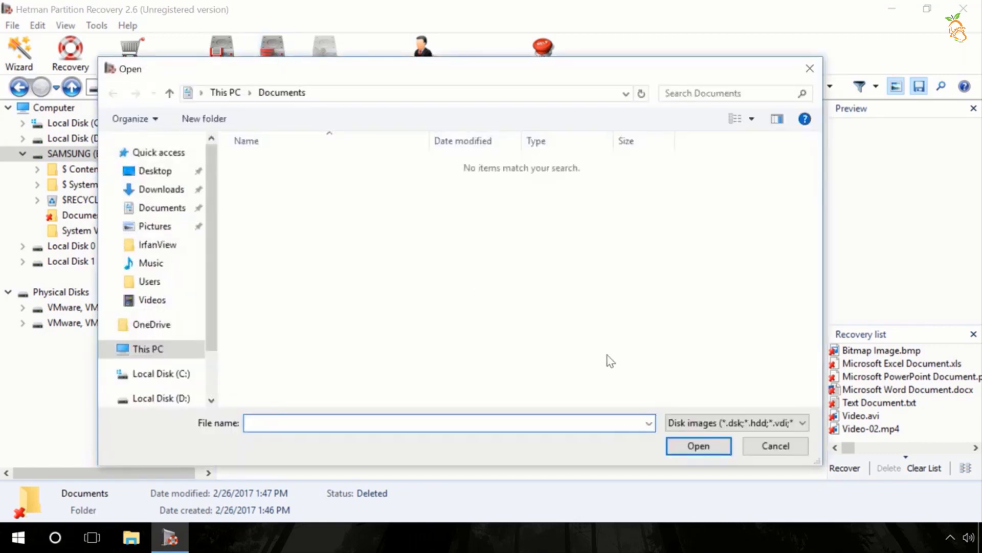
{"action": "left_click", "coordinate": [731, 422]}
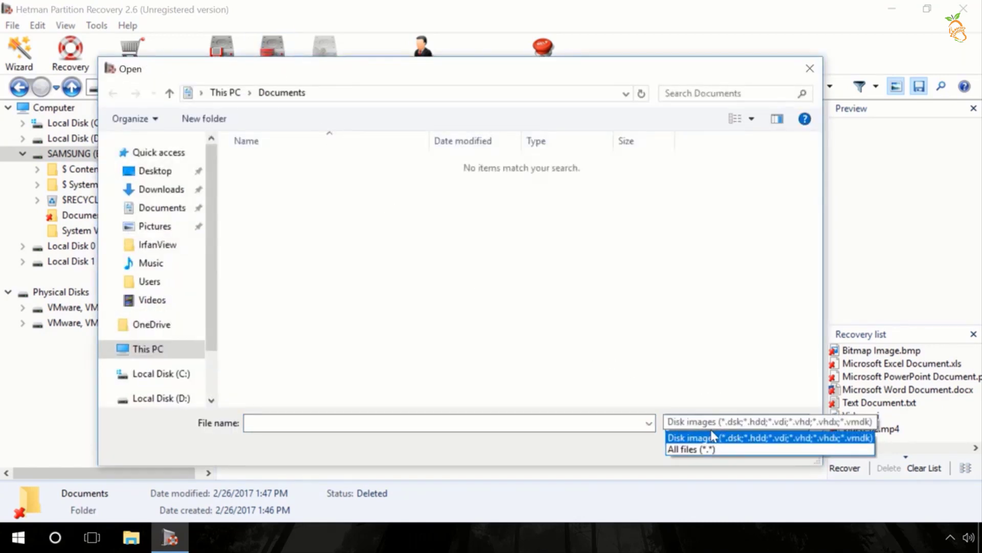
{"action": "left_click", "coordinate": [691, 432]}
{"action": "left_click", "coordinate": [758, 446]}
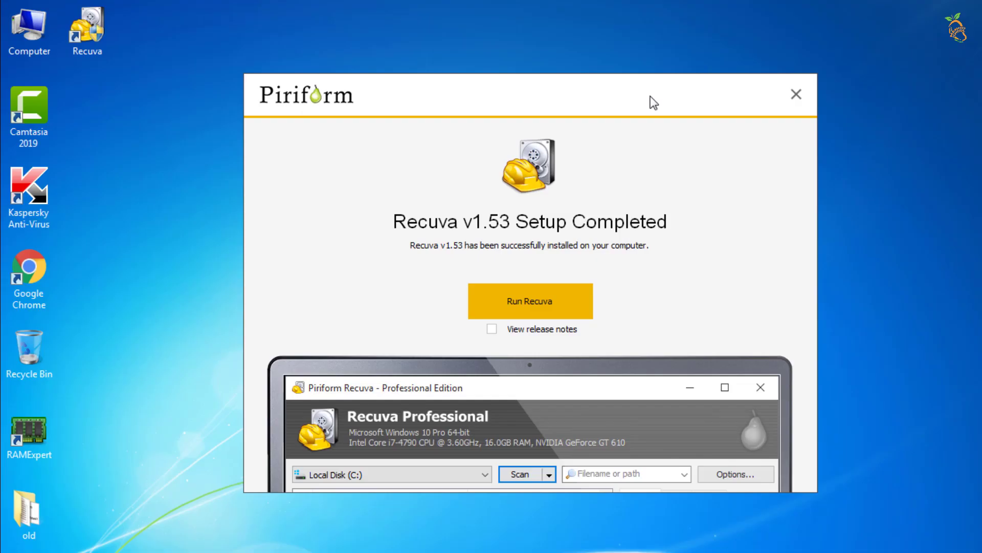
- Run Recuva and set its wizard to look for all files, with the file location as I'm not sure
{"action": "left_click", "coordinate": [529, 300]}
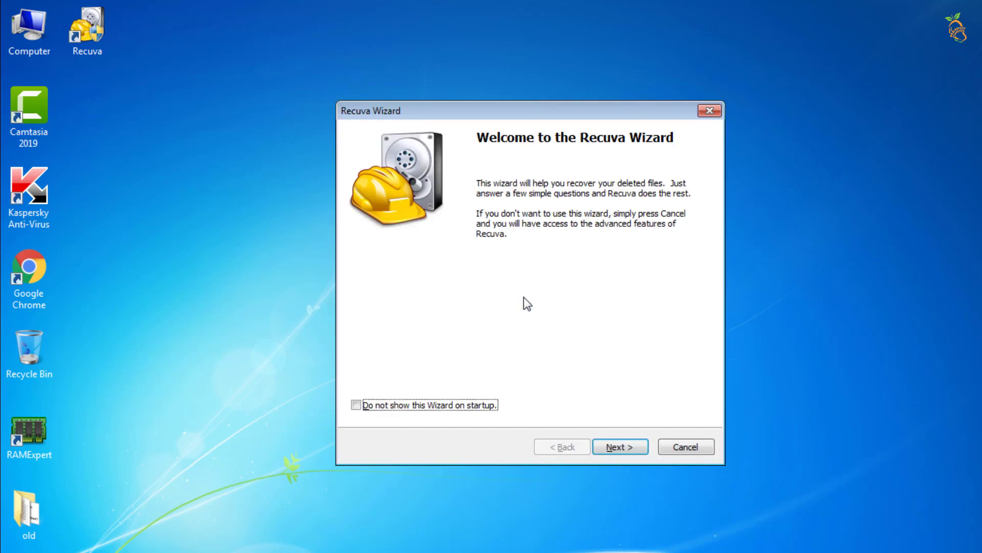
{"action": "left_click", "coordinate": [624, 446]}
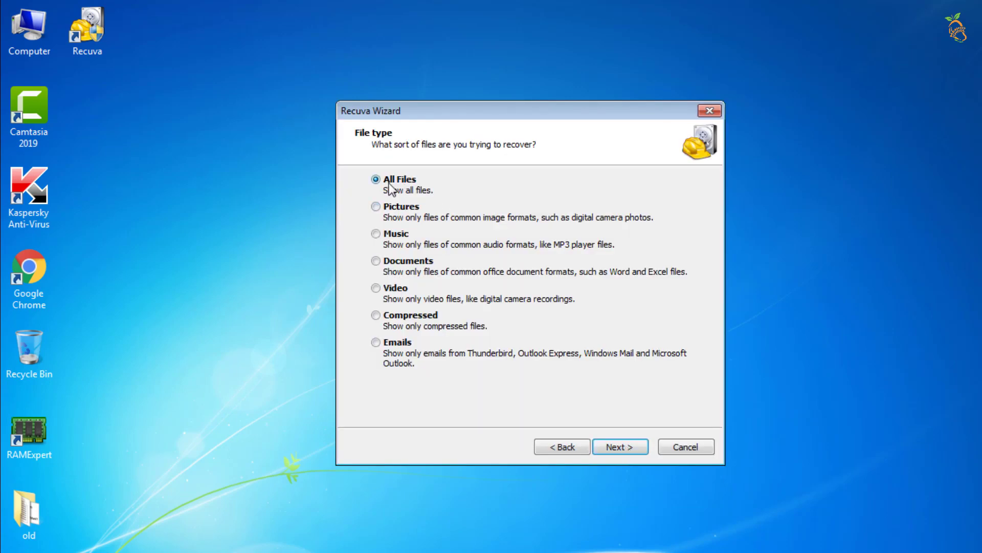
{"action": "left_click", "coordinate": [619, 445]}
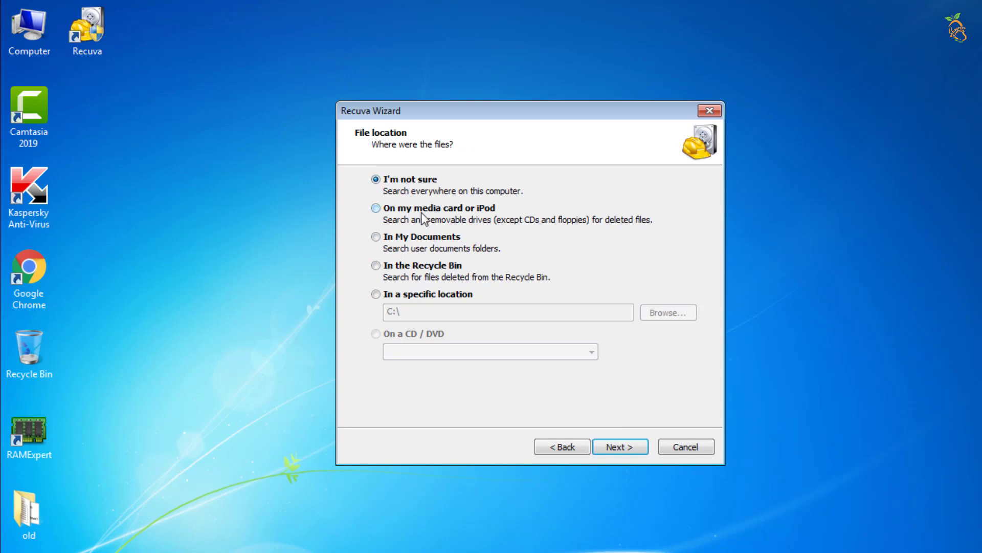
{"action": "left_click", "coordinate": [429, 294]}
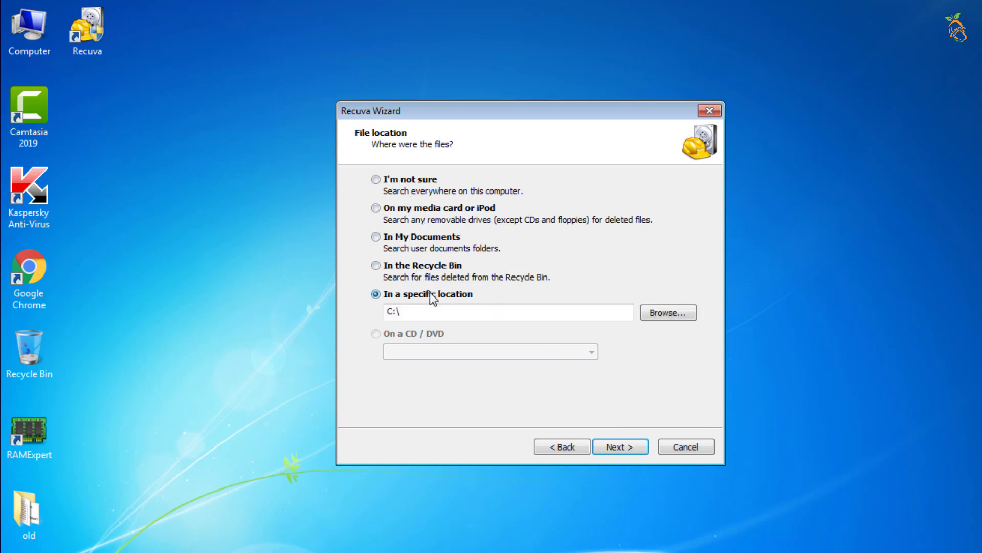
{"action": "left_click", "coordinate": [413, 180]}
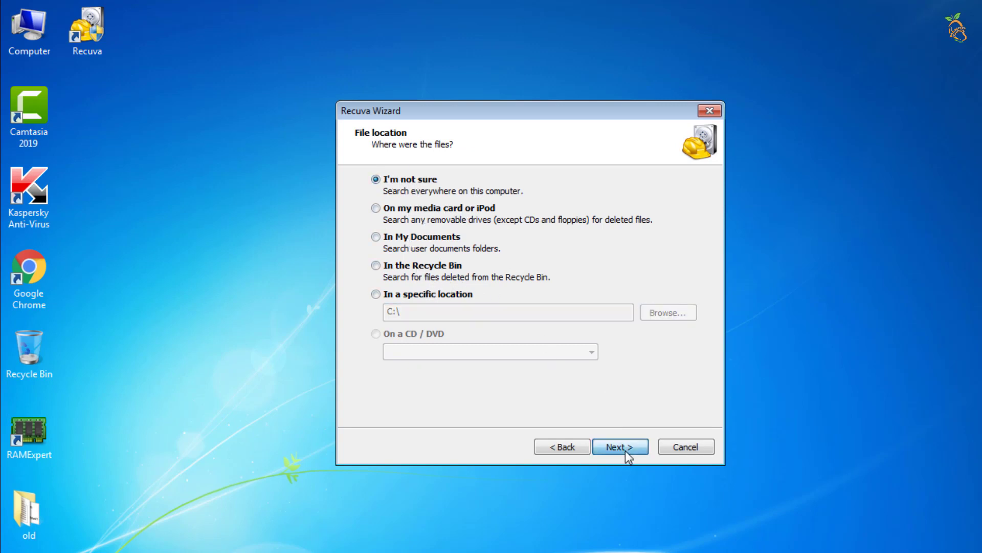
{"action": "left_click", "coordinate": [625, 449]}
- Enable Deep Scan, start the search for deleted files, and cancel the running scan
{"action": "left_click", "coordinate": [481, 310]}
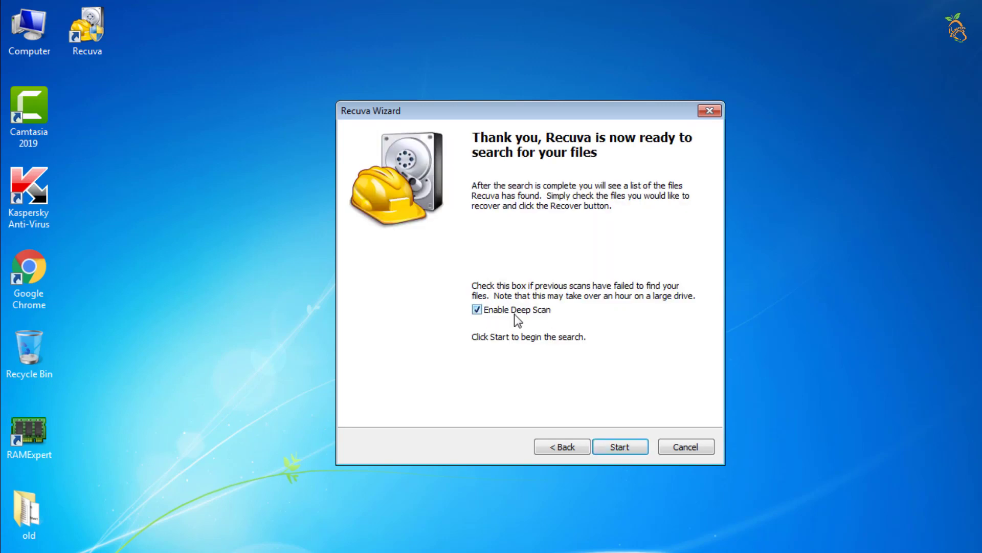
{"action": "left_click", "coordinate": [631, 449]}
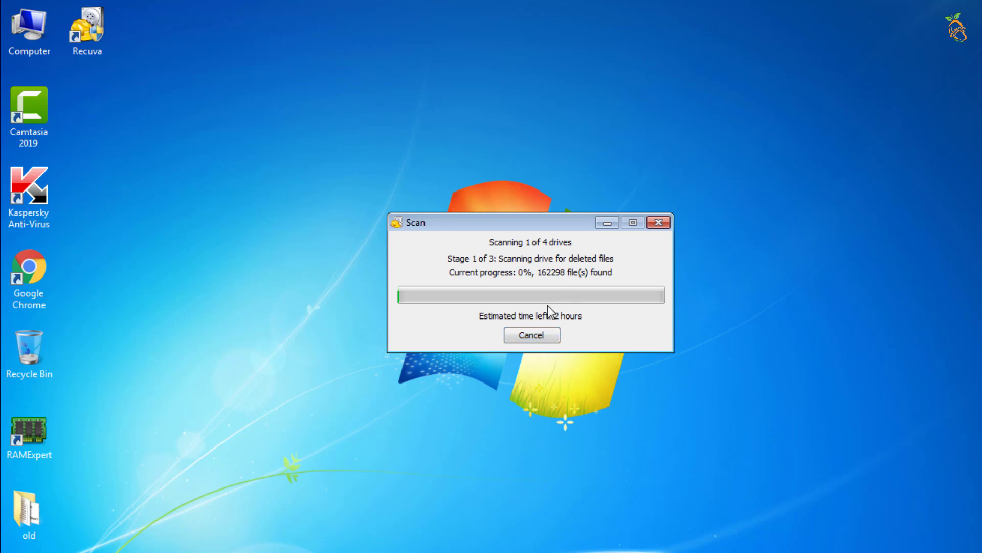
{"action": "left_click", "coordinate": [541, 338]}
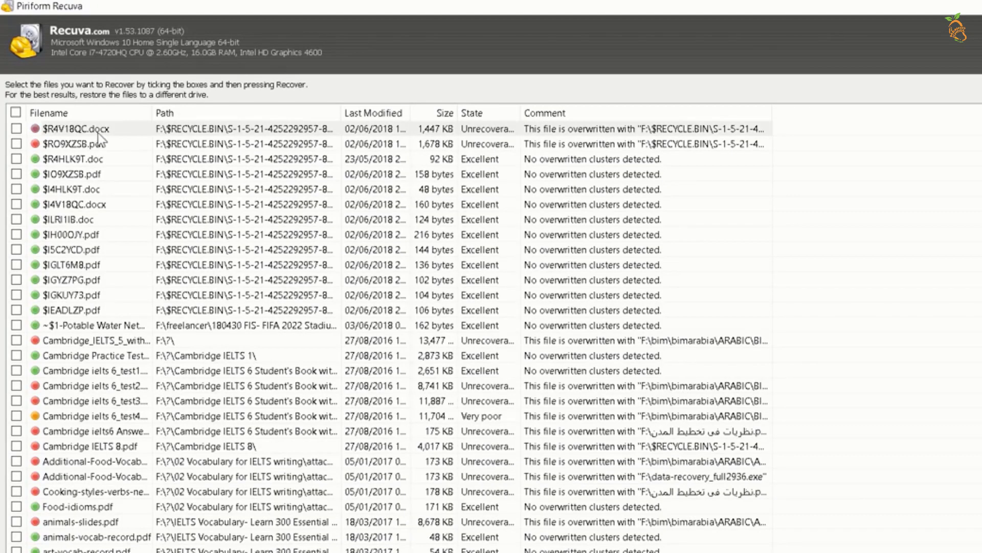
- Tick all the found files in the results list and sort the list by Last Modified
{"action": "left_click", "coordinate": [15, 113]}
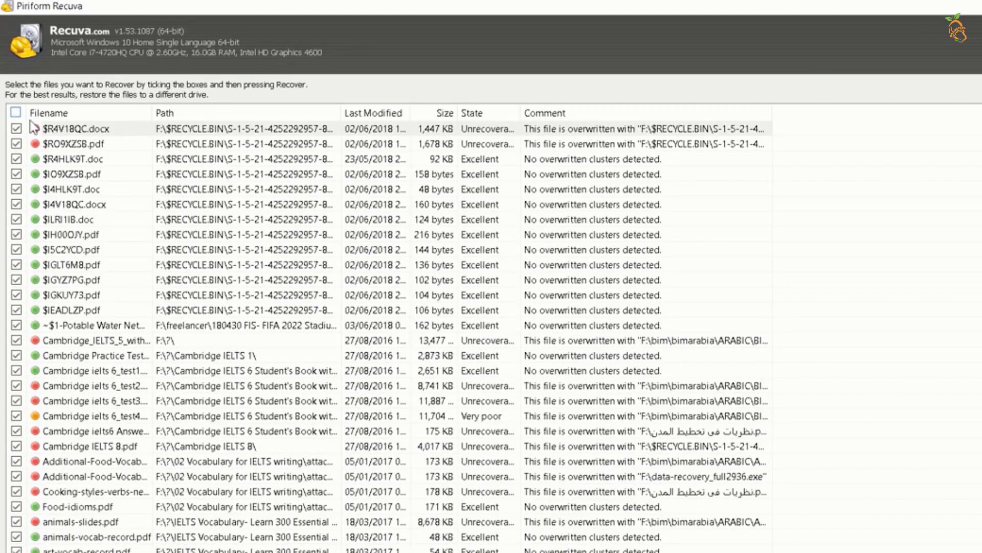
{"action": "left_click", "coordinate": [377, 112]}
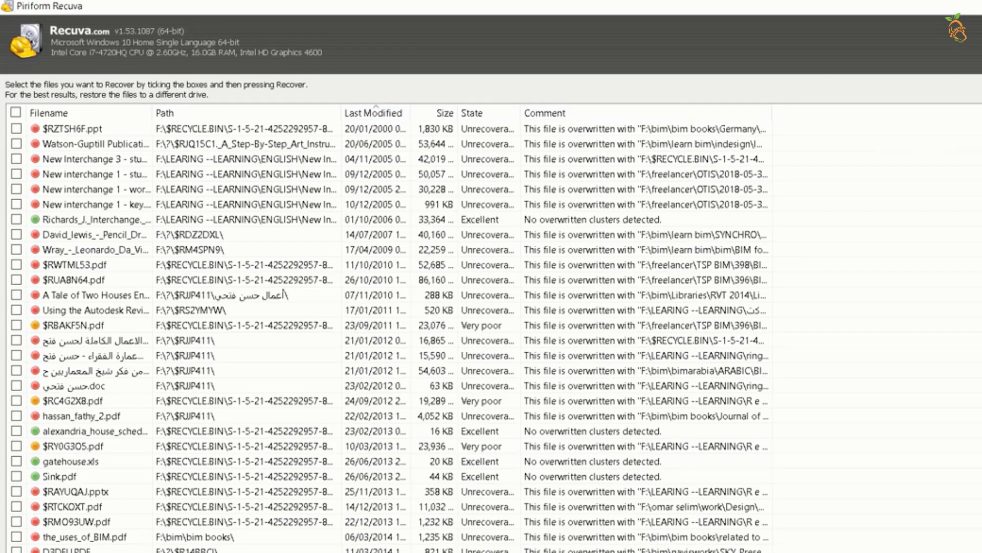
- View the available drives, filter the New Volume (F:) results to PowerPoint files, and select $RZTSH6F.ppt
{"action": "left_click", "coordinate": [214, 91]}
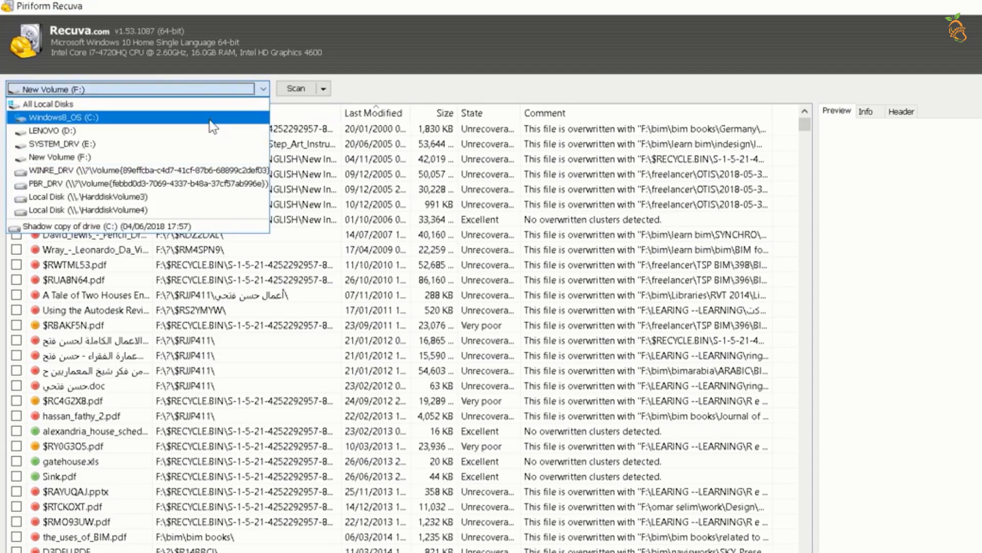
{"action": "left_click", "coordinate": [386, 93]}
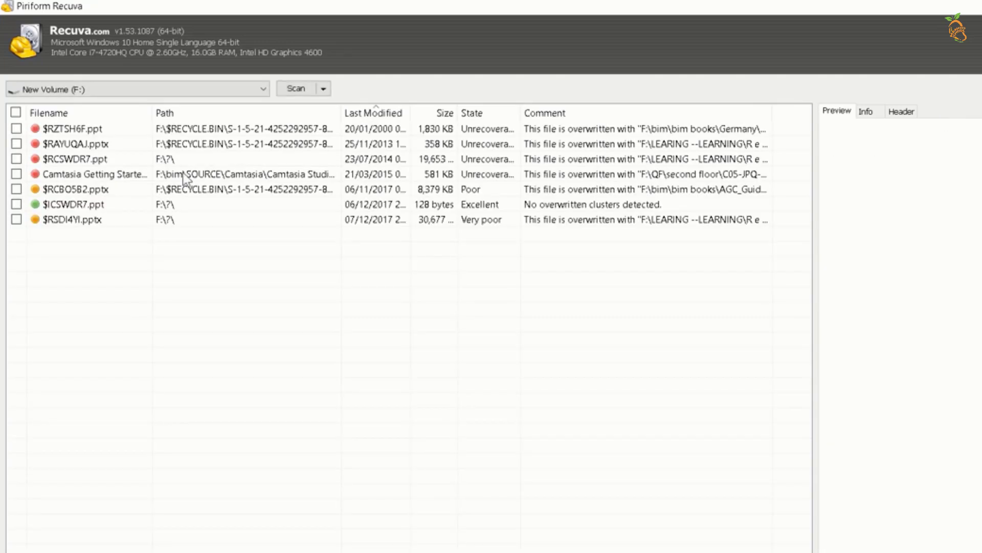
{"action": "left_click", "coordinate": [84, 132]}
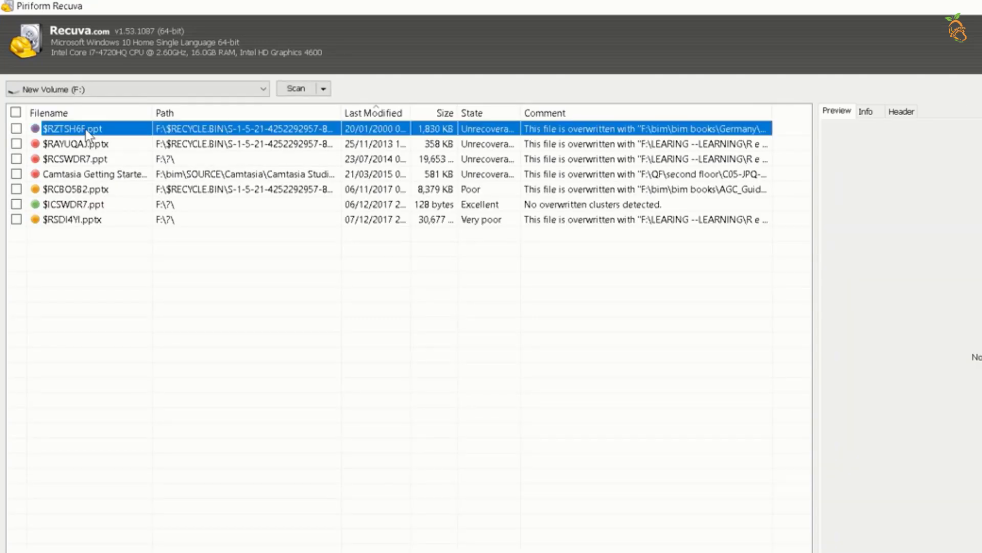
- Tick $RZTSH6F.ppt in the results, recover it with the Desktop as the recovery location, and close the finished recovery dialog
{"action": "left_click", "coordinate": [16, 129]}
{"action": "right_click", "coordinate": [68, 131]}
{"action": "left_click", "coordinate": [100, 138]}
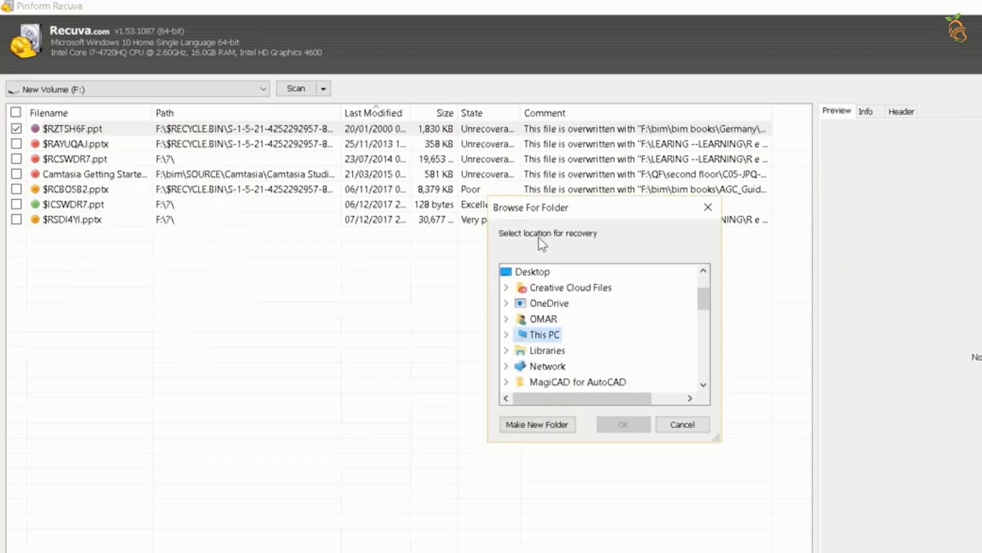
{"action": "scroll", "coordinate": [562, 289], "scroll_direction": "up", "scroll_amount": 2}
{"action": "left_click", "coordinate": [551, 276]}
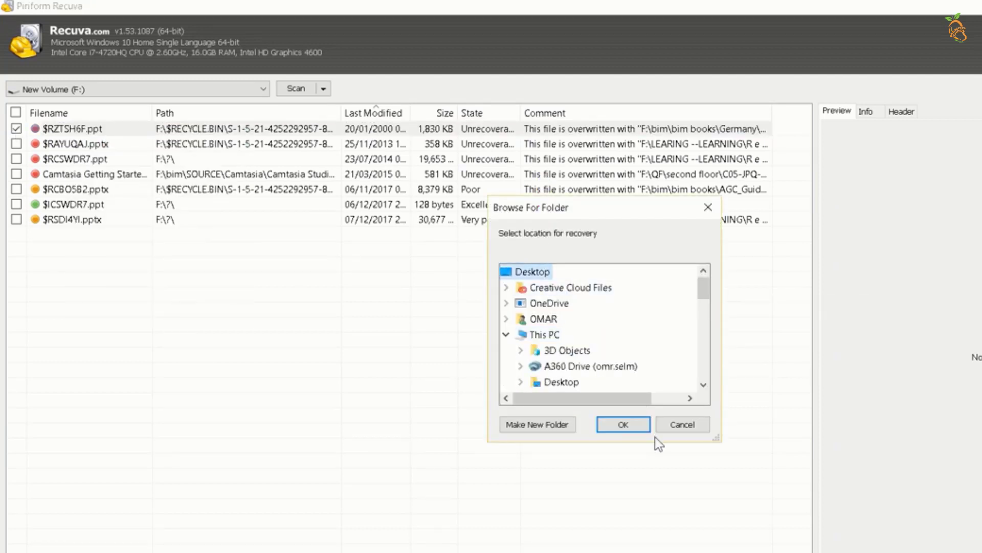
{"action": "left_click", "coordinate": [623, 425]}
{"action": "left_click", "coordinate": [715, 449]}
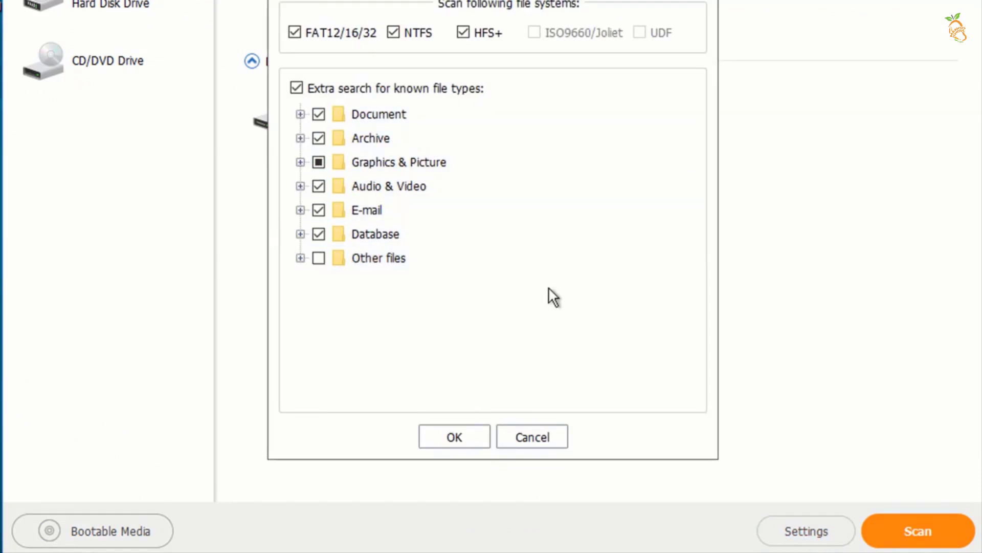
- In MiniTool Power Data Recovery, accept the scan settings with extra search for known file types enabled, select the drive and scan it
{"action": "left_click", "coordinate": [450, 437]}
{"action": "left_click", "coordinate": [382, 103]}
{"action": "left_click", "coordinate": [928, 525]}
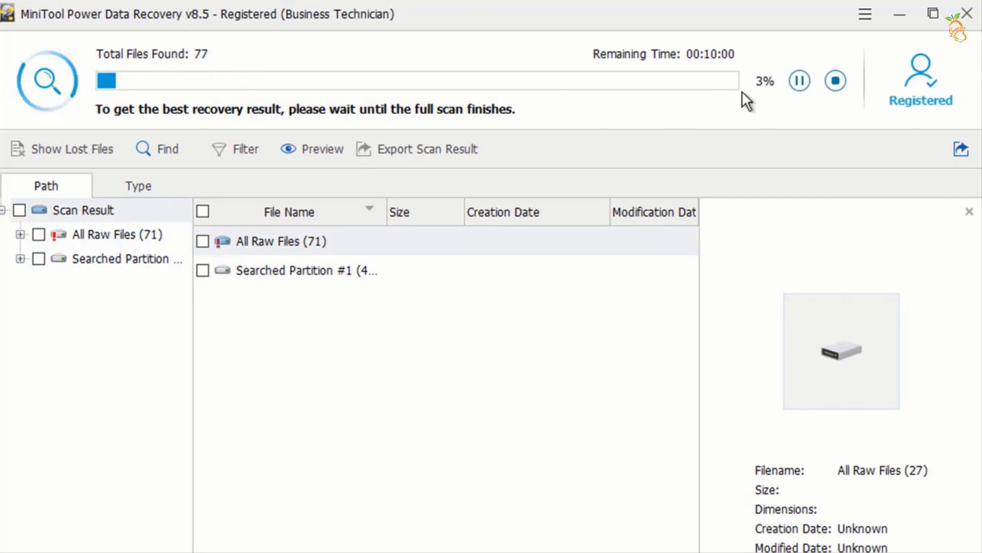
- Tick and expand All Raw Files in the scan results, and stop the running scan
{"action": "left_click", "coordinate": [39, 235]}
{"action": "left_click", "coordinate": [20, 235]}
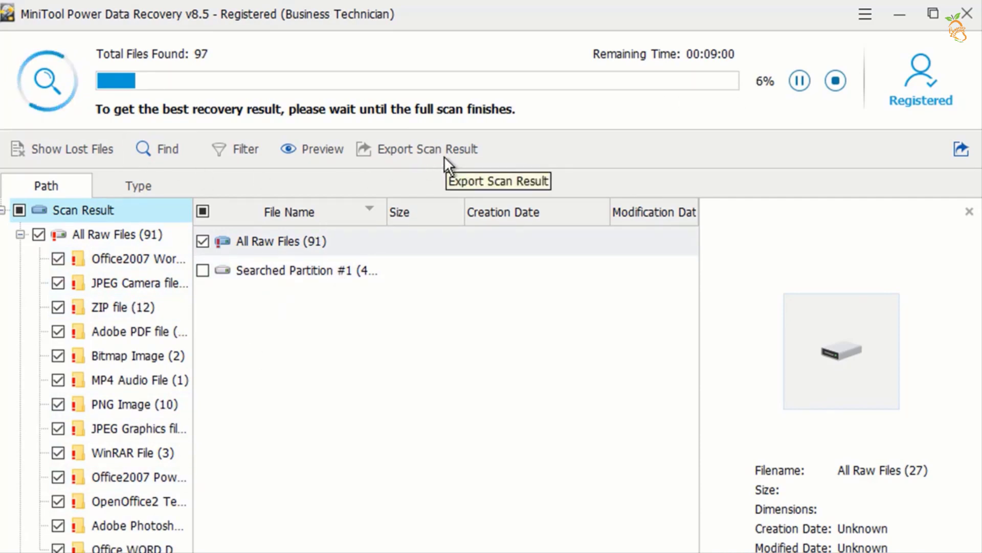
{"action": "left_click", "coordinate": [836, 80]}
{"action": "left_click", "coordinate": [453, 413]}
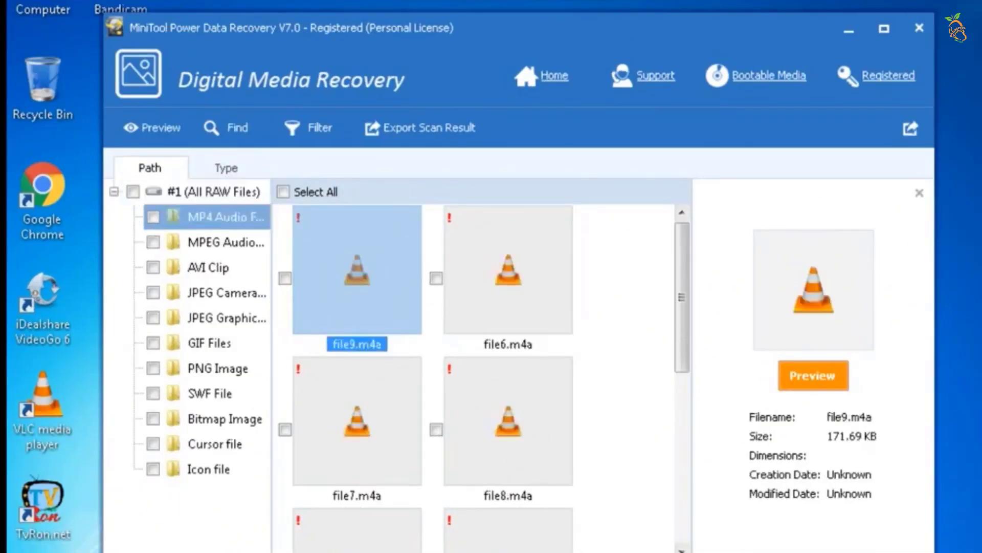
- Look through the m4a files in the MP4 Audio File folder and file2.mp3 in the MPEG Audio Layer 3 folder
{"action": "scroll", "coordinate": [481, 378], "scroll_direction": "down", "scroll_amount": 3}
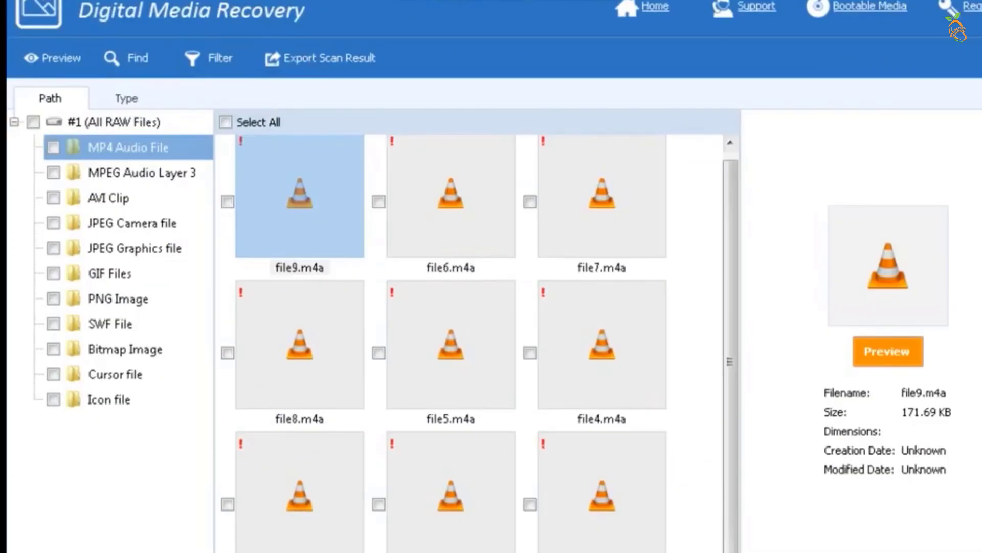
{"action": "left_click", "coordinate": [450, 204]}
{"action": "left_click", "coordinate": [602, 352]}
{"action": "left_click", "coordinate": [142, 172]}
{"action": "left_click", "coordinate": [450, 199]}
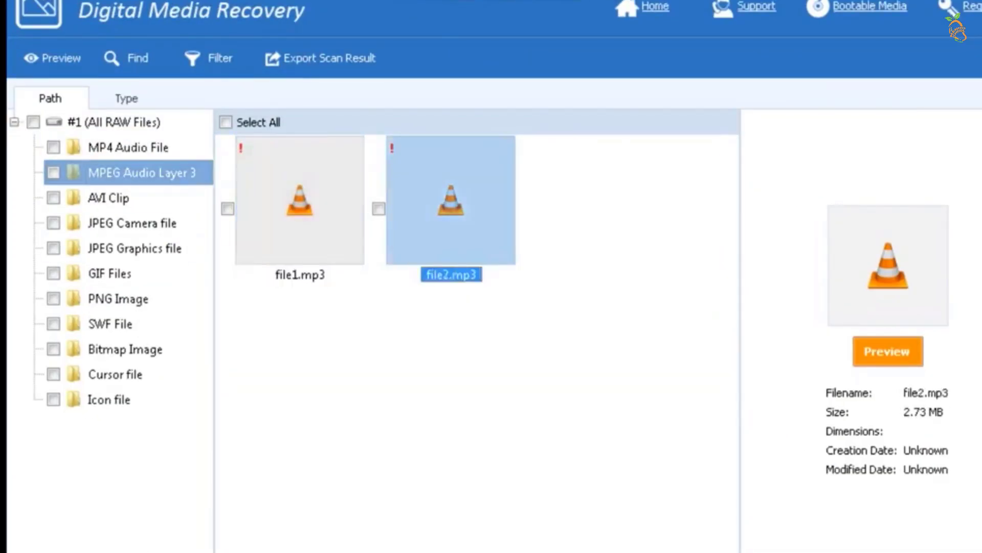
- Examine the AVI Clip, JPEG Camera file and JPEG Graphics file folders, including the photo file42.jpg
{"action": "left_click", "coordinate": [108, 197]}
{"action": "left_click", "coordinate": [132, 223]}
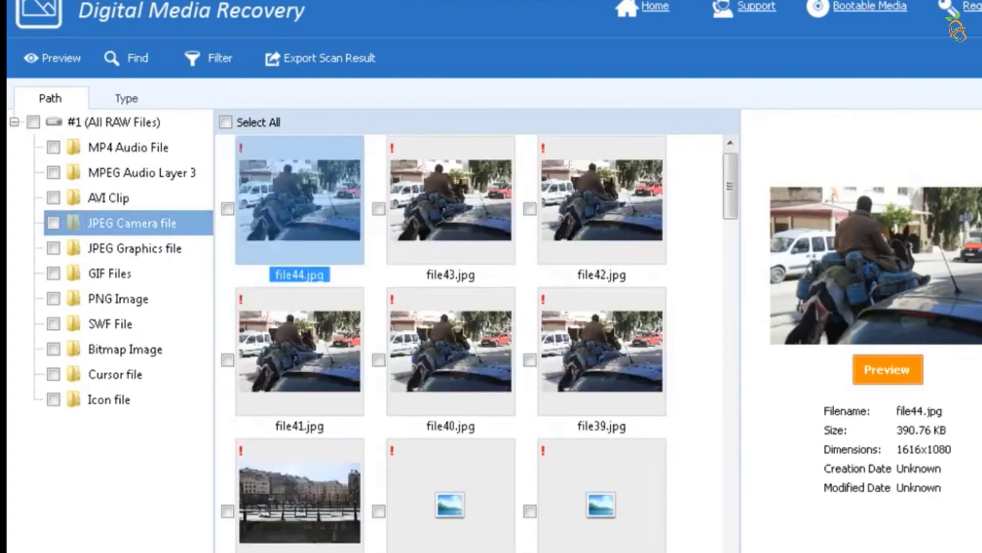
{"action": "left_click", "coordinate": [602, 199]}
{"action": "left_click", "coordinate": [134, 248]}
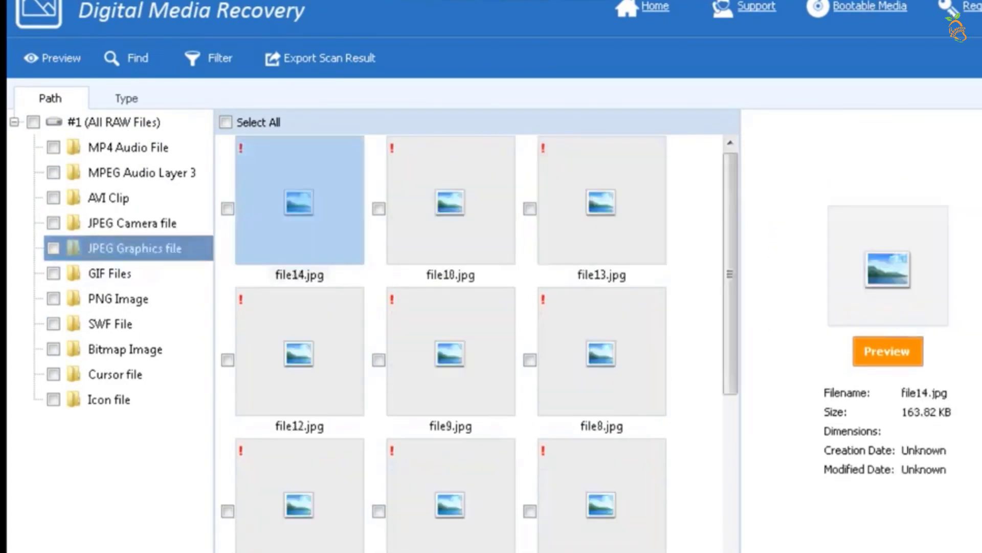
- Review the GIF, PNG, SWF, Bitmap, Cursor and Icon file folders, and recheck the JPEG Graphics, SWF and Icon folders
{"action": "left_click", "coordinate": [109, 273]}
{"action": "left_click", "coordinate": [118, 298]}
{"action": "left_click", "coordinate": [110, 324]}
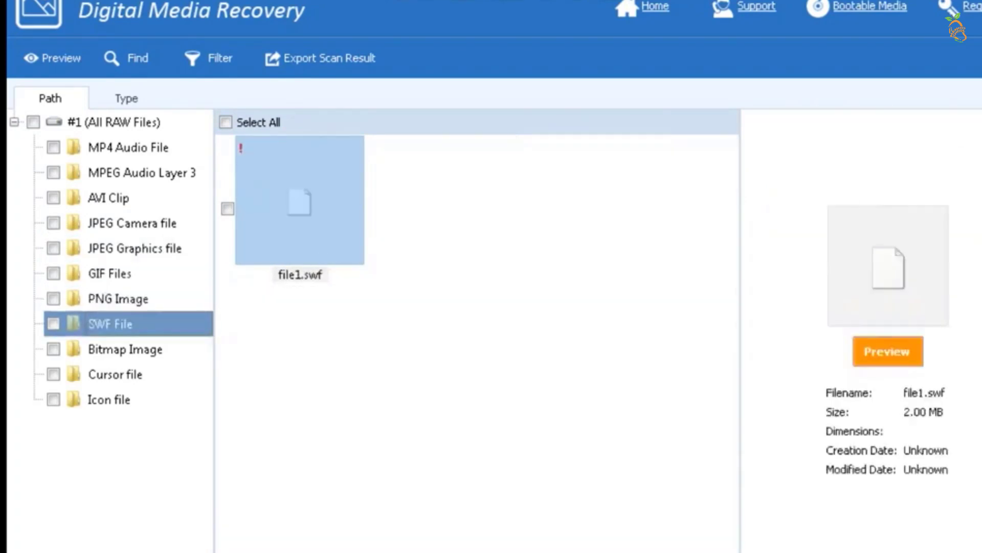
{"action": "left_click", "coordinate": [126, 349]}
{"action": "left_click", "coordinate": [115, 374]}
{"action": "left_click", "coordinate": [108, 400]}
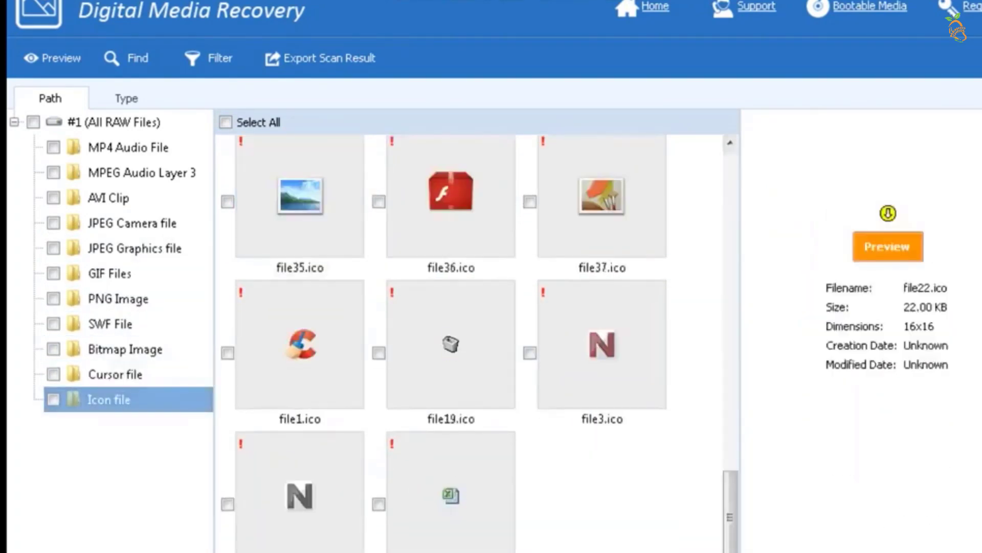
{"action": "left_click", "coordinate": [134, 248]}
{"action": "left_click", "coordinate": [110, 323]}
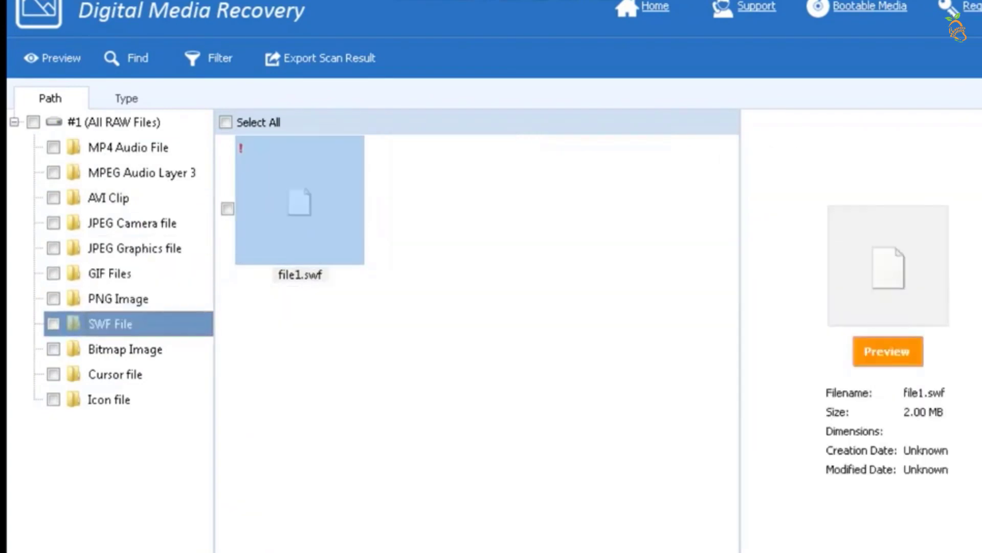
{"action": "left_click", "coordinate": [109, 400]}
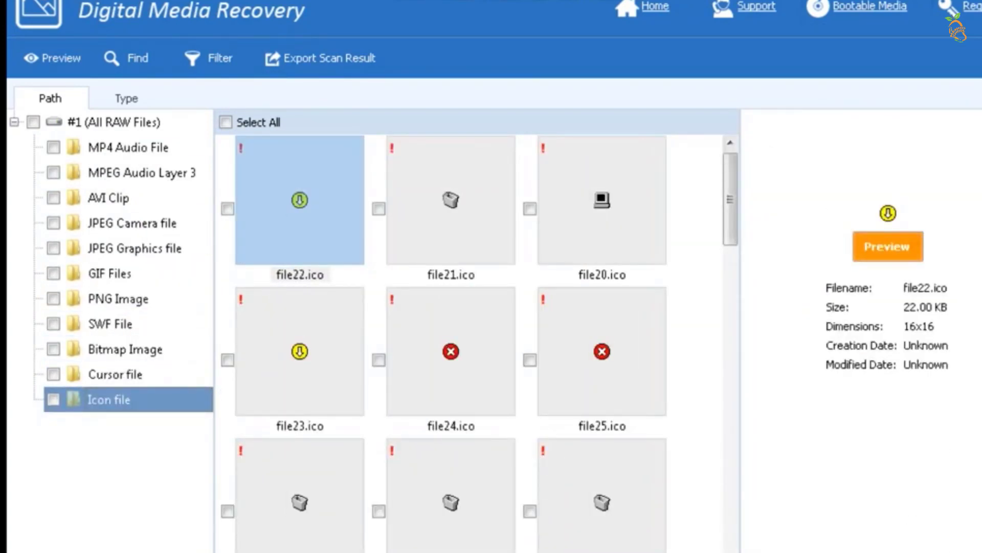